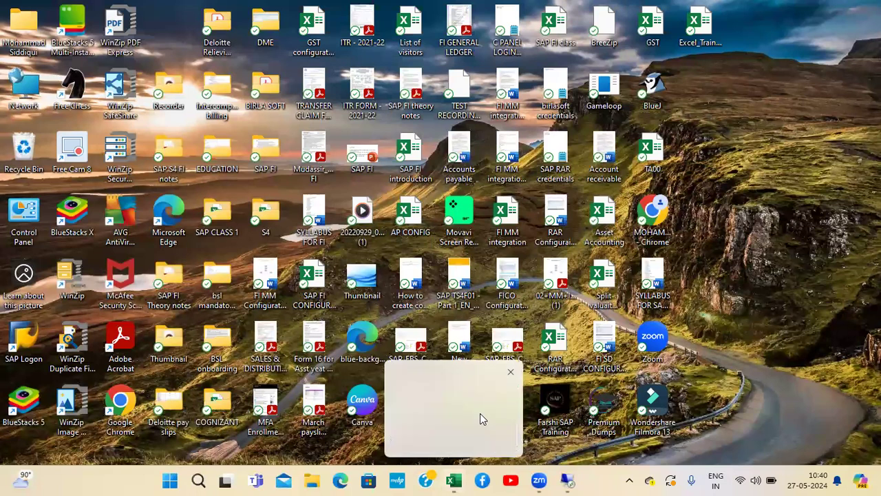
Step: Extend the heading in cell H5 of the Payment terms sheet to read "Payment terms and Cash Discount"
{"action": "left_click", "coordinate": [337, 141]}
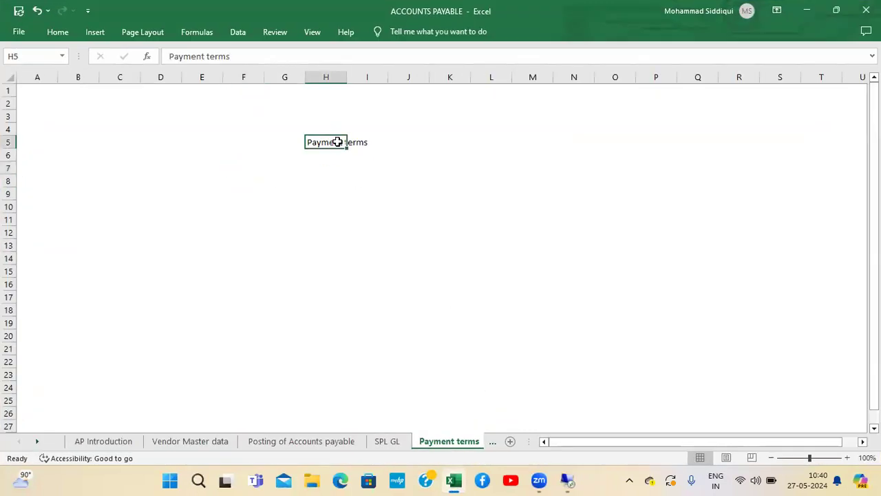
{"action": "left_click", "coordinate": [269, 59]}
{"action": "type", "text": "and Cash"}
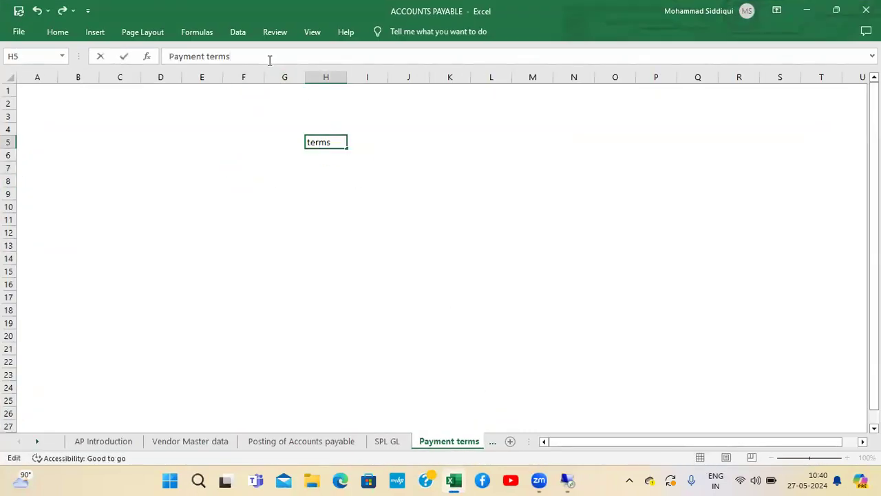
{"action": "type", "text": " Discount"}
{"action": "key", "text": "Return"}
Step: Enter the number 1 in cell F7, two rows below the heading
{"action": "key", "text": "Return"}
{"action": "key", "text": "Left"}
{"action": "key", "text": "Left"}
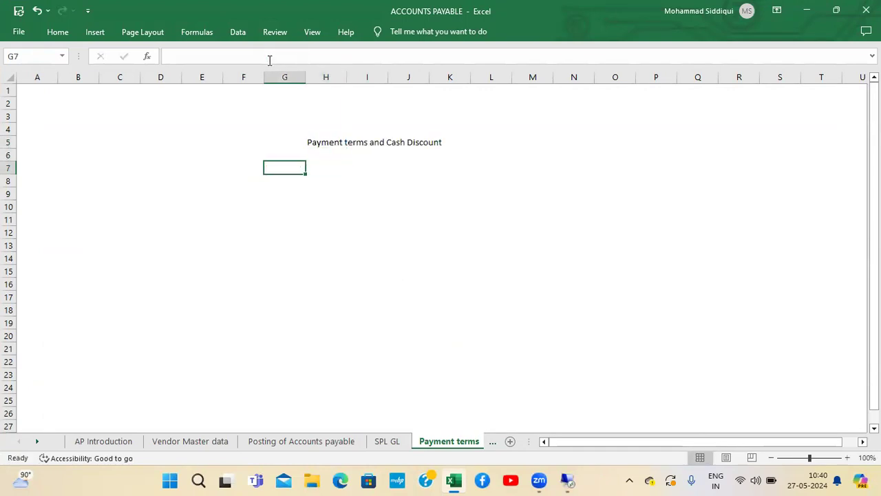
{"action": "type", "text": "1"}
{"action": "key", "text": "Tab"}
Step: Switch to the remote SAP session and run transaction OBB8 for terms of payment
{"action": "mouse_move", "coordinate": [568, 476]}
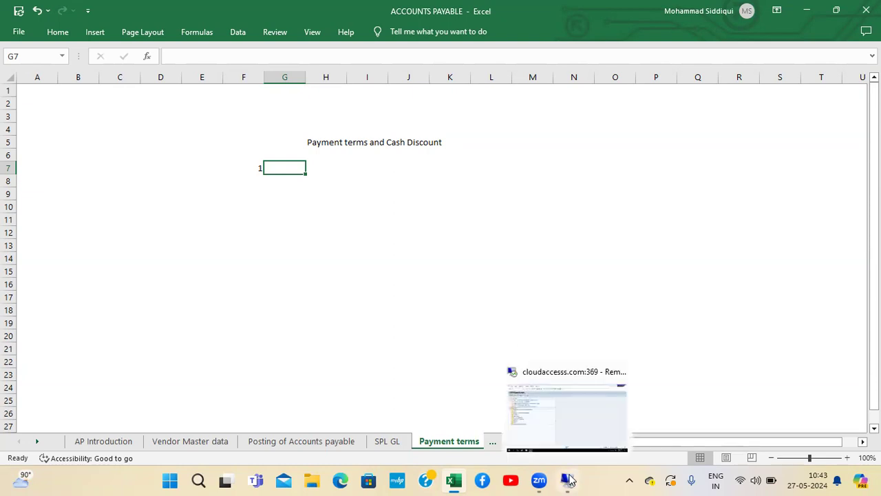
{"action": "left_click", "coordinate": [579, 411]}
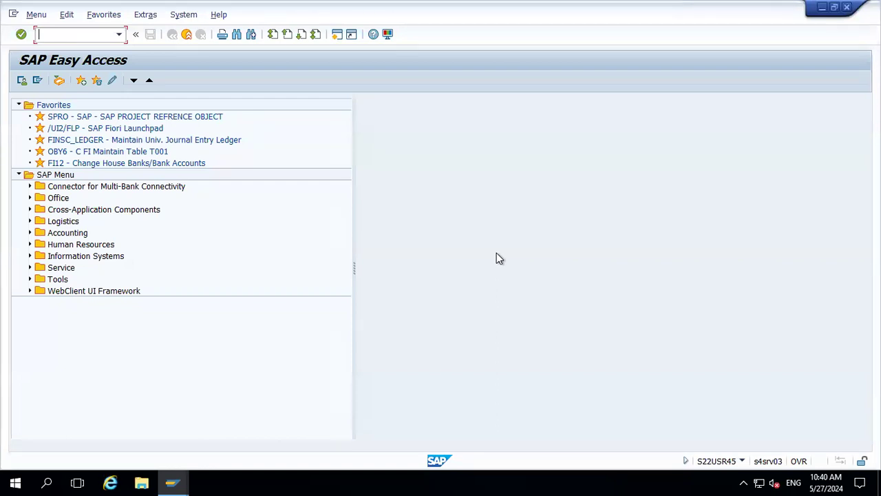
{"action": "type", "text": "obb8"}
{"action": "key", "text": "Return"}
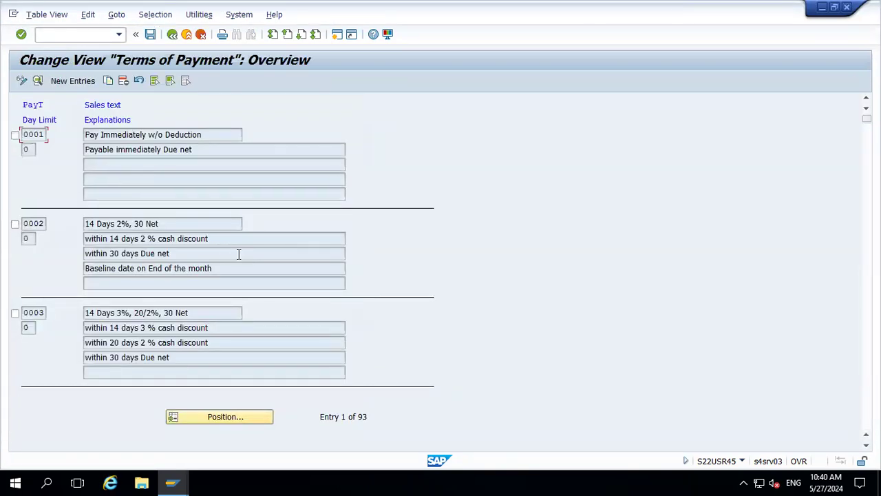
Step: Locate payment term TA40 in the overview, examine its details and exit the transaction
{"action": "left_click", "coordinate": [218, 419]}
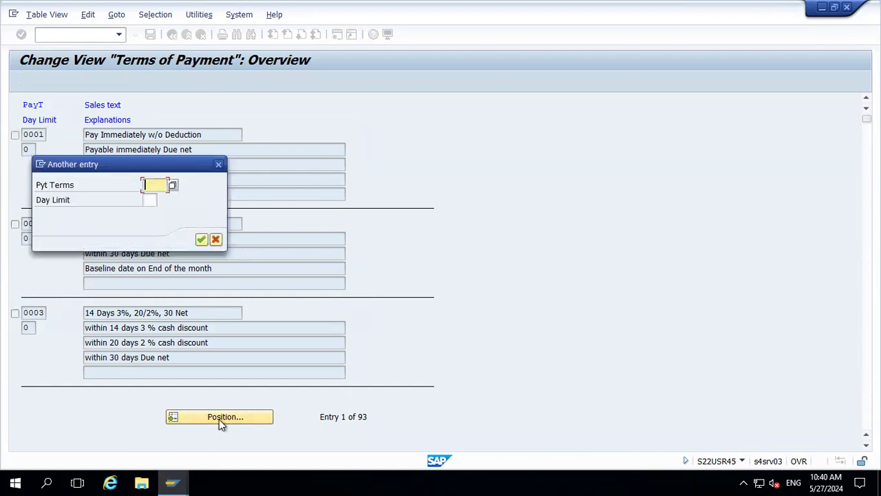
{"action": "type", "text": "ta40"}
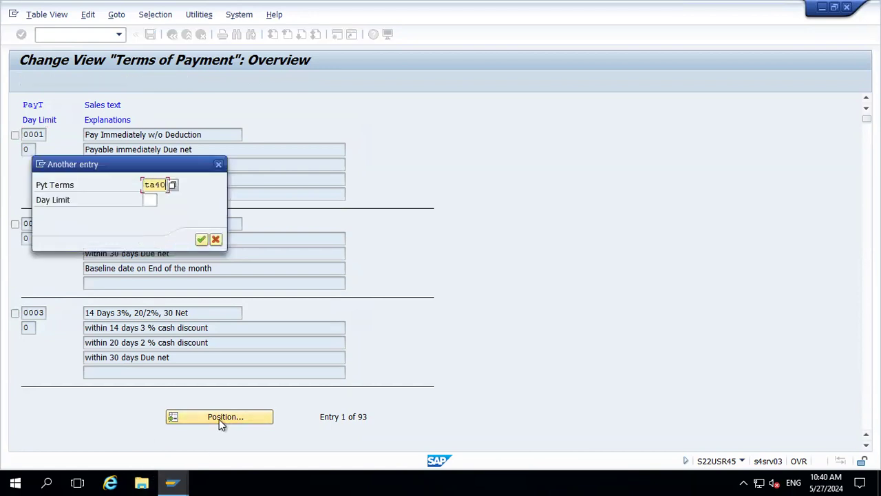
{"action": "key", "text": "Return"}
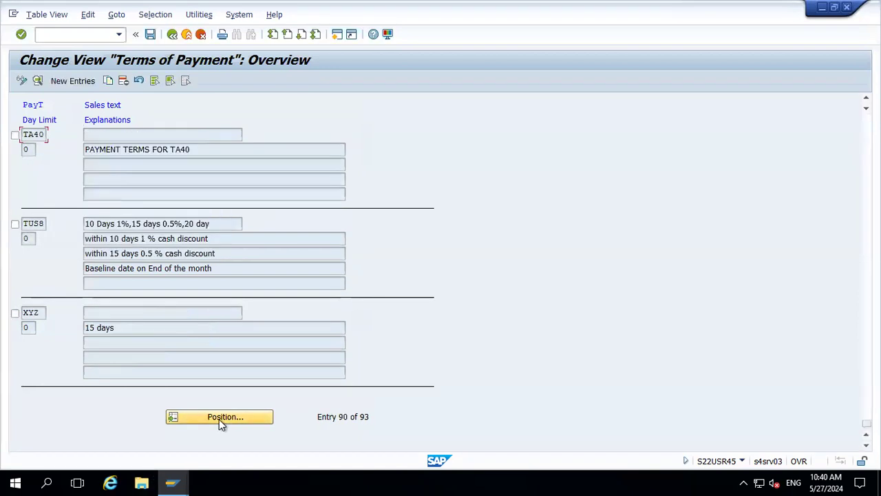
{"action": "double_click", "coordinate": [37, 140]}
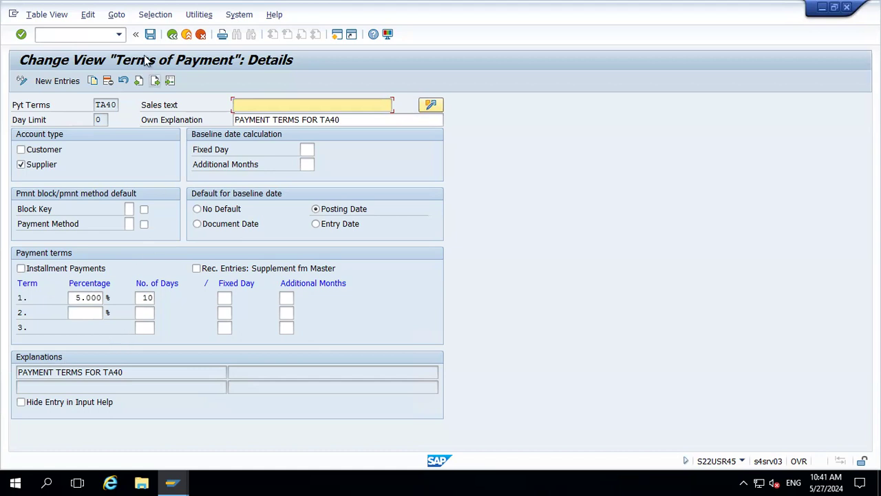
{"action": "left_click", "coordinate": [186, 35]}
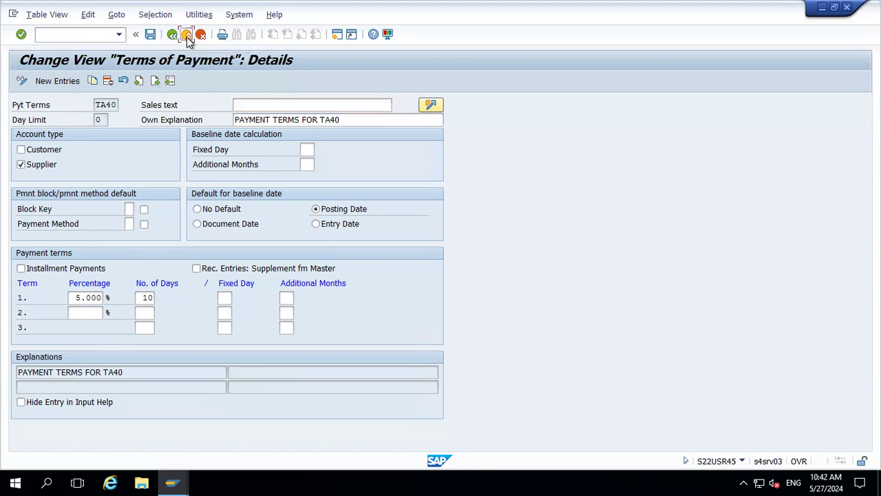
Step: Run transaction BP, search for the business partner by number and open the TEST VENDOR TA40 -1 record
{"action": "type", "text": "bp"}
{"action": "key", "text": "Return"}
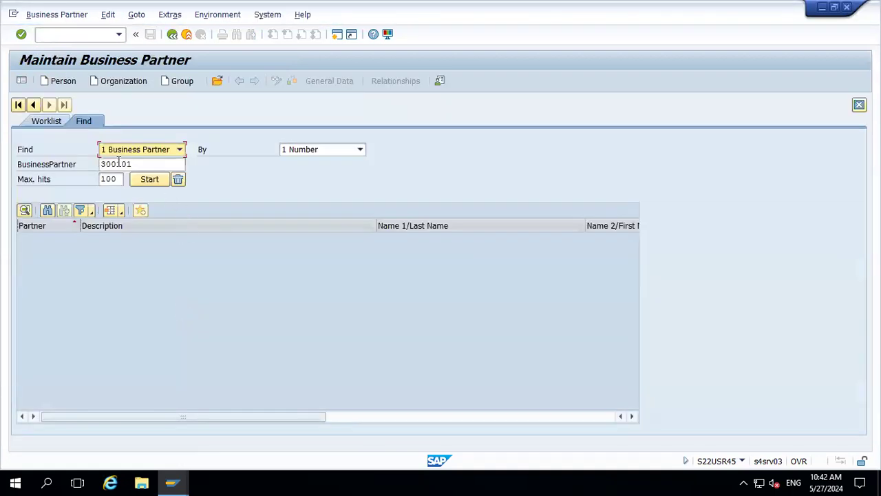
{"action": "left_click", "coordinate": [141, 180]}
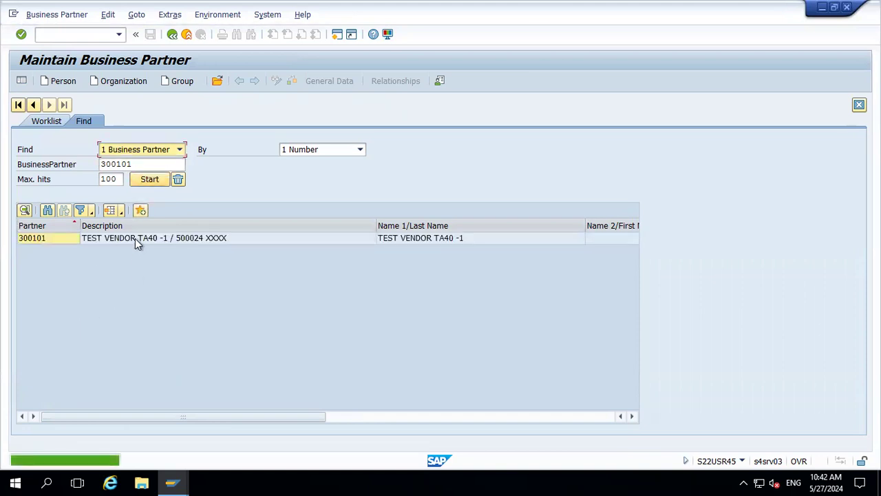
{"action": "double_click", "coordinate": [135, 239]}
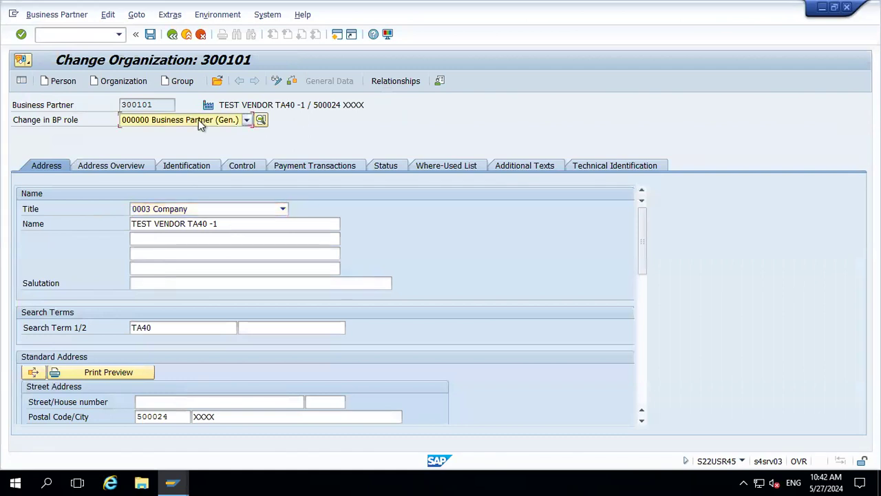
Step: Switch the vendor's displayed BP role to FLVN00 Supplier (Fin.Accounting)
{"action": "left_click", "coordinate": [199, 119]}
{"action": "type", "text": "flv"}
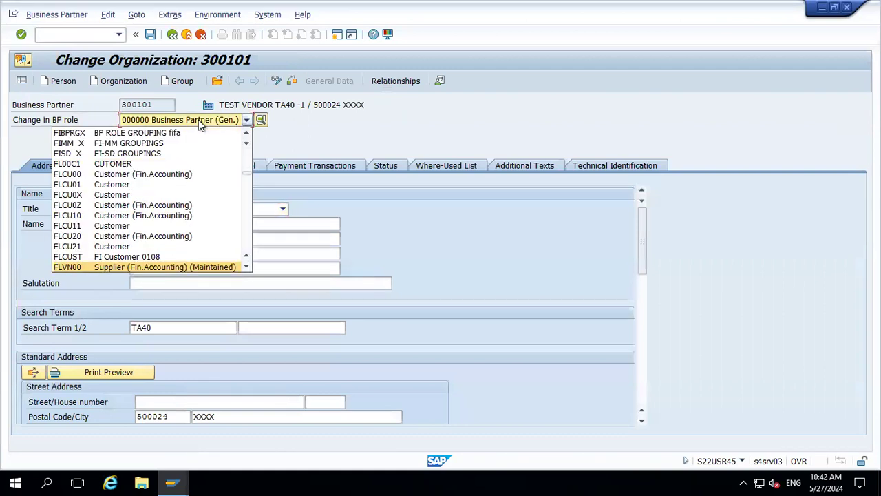
{"action": "key", "text": "Return"}
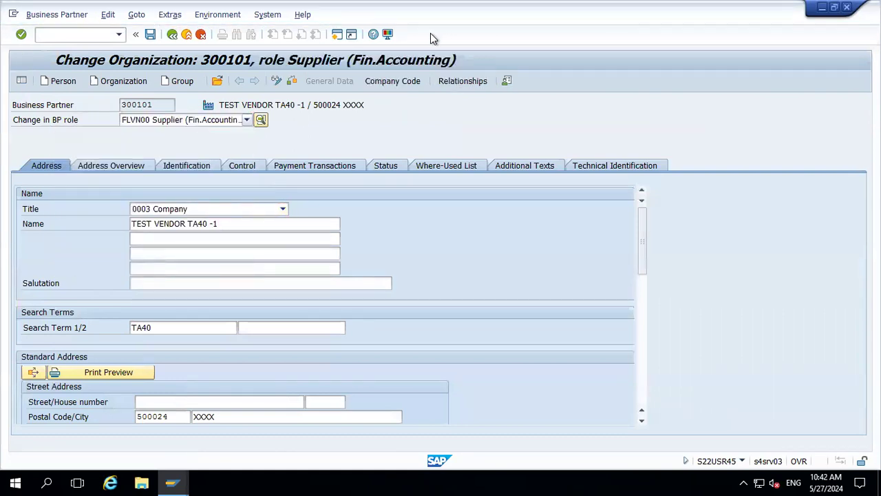
Step: Check the Terms of Payment in the vendor's company code payment transactions data, save the record and exit
{"action": "left_click", "coordinate": [400, 82]}
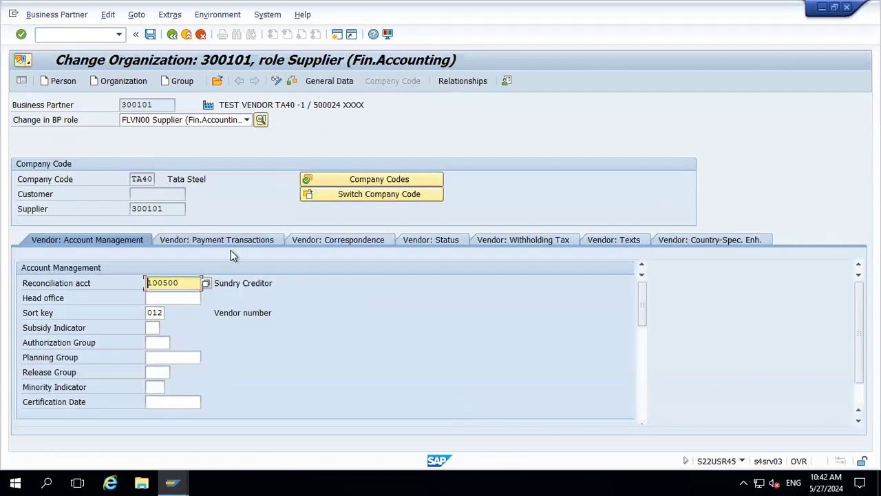
{"action": "left_click", "coordinate": [206, 238]}
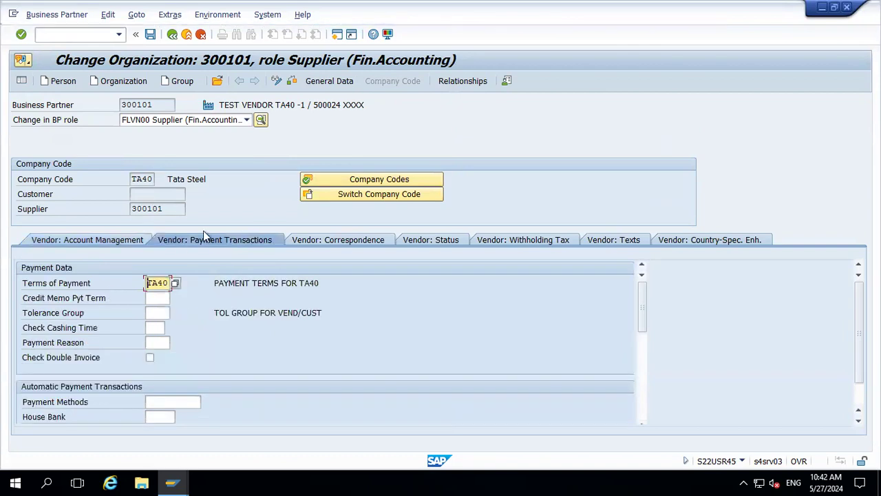
{"action": "left_click", "coordinate": [136, 239]}
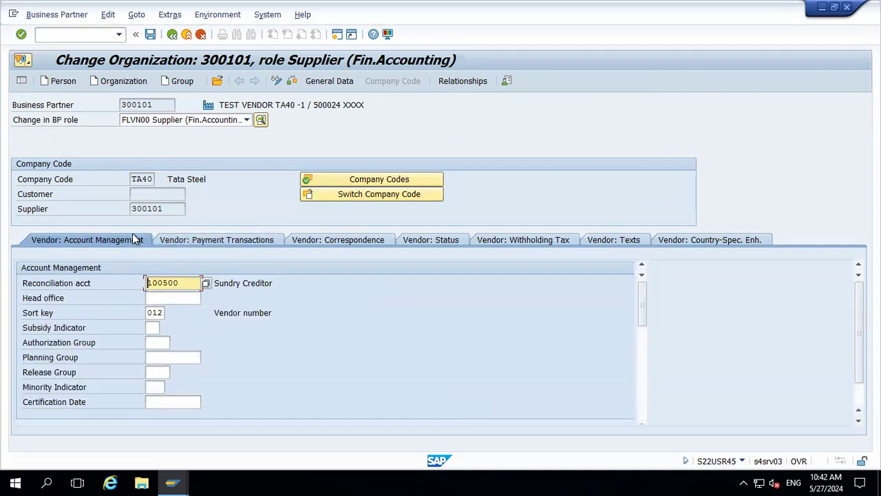
{"action": "left_click", "coordinate": [177, 238]}
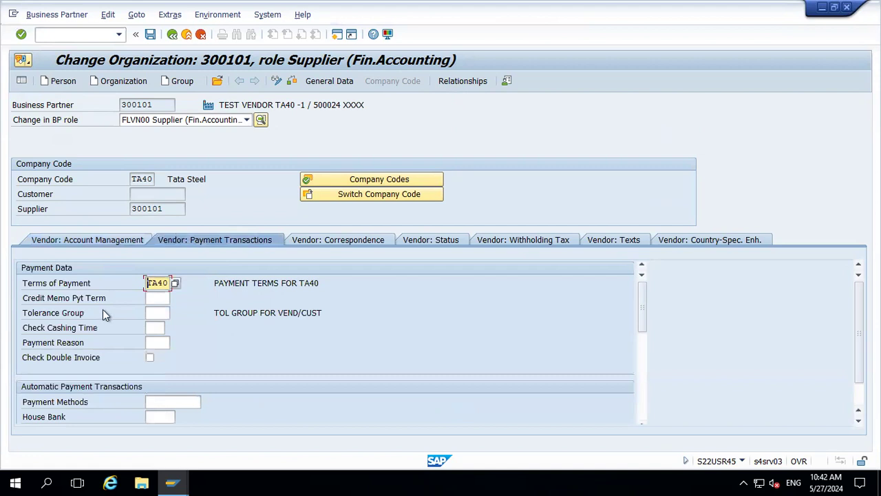
{"action": "left_click", "coordinate": [169, 282]}
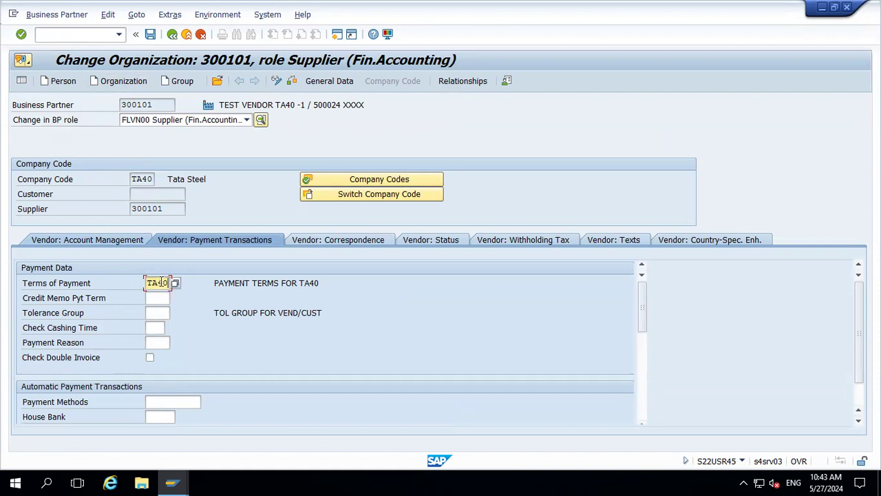
{"action": "left_click", "coordinate": [150, 36]}
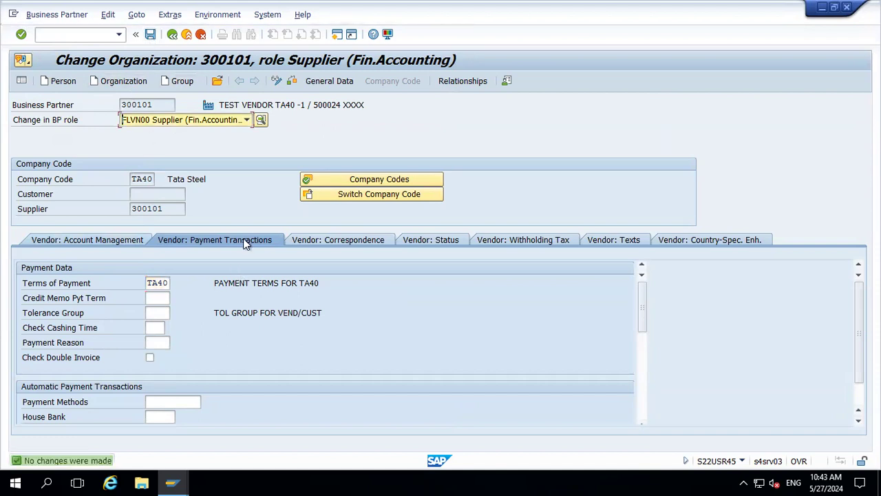
{"action": "left_click", "coordinate": [187, 35]}
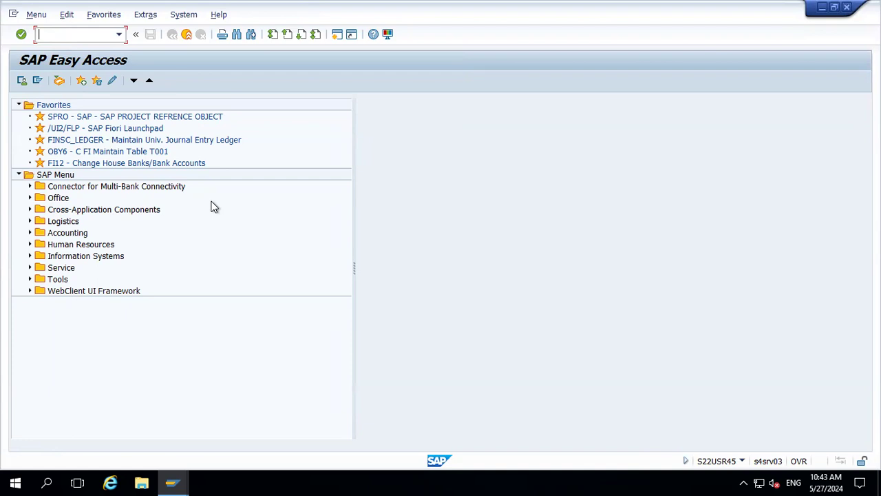
Step: Run transaction OBA0, locate company code TA40 and open its FI tolerance group details
{"action": "type", "text": "oba0"}
{"action": "key", "text": "Return"}
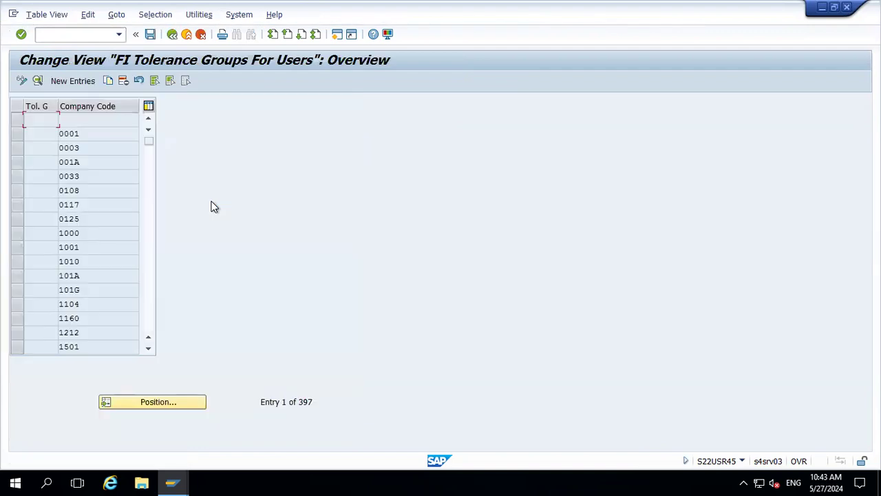
{"action": "left_click", "coordinate": [180, 404]}
{"action": "key", "text": "Tab"}
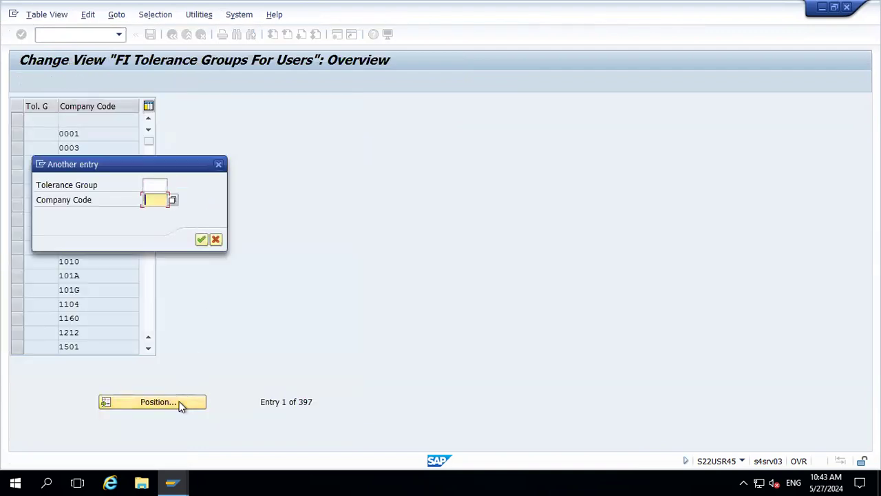
{"action": "type", "text": "1445"}
{"action": "key", "text": "Return"}
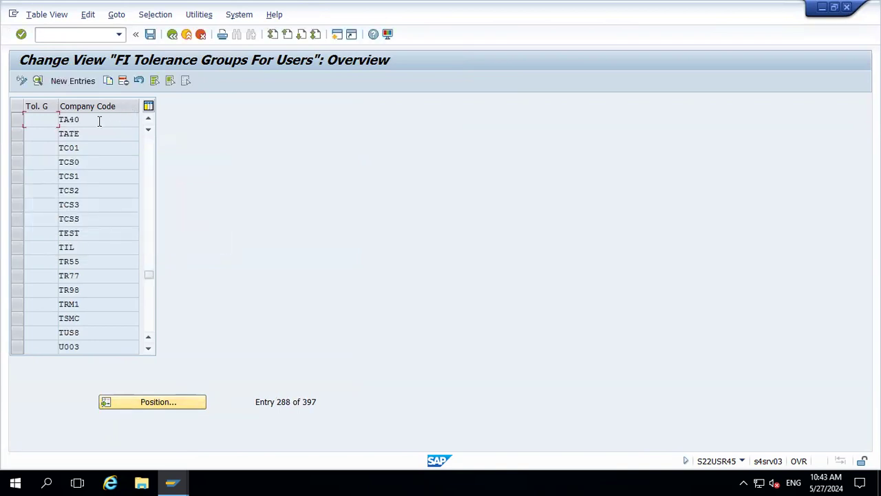
{"action": "double_click", "coordinate": [99, 121]}
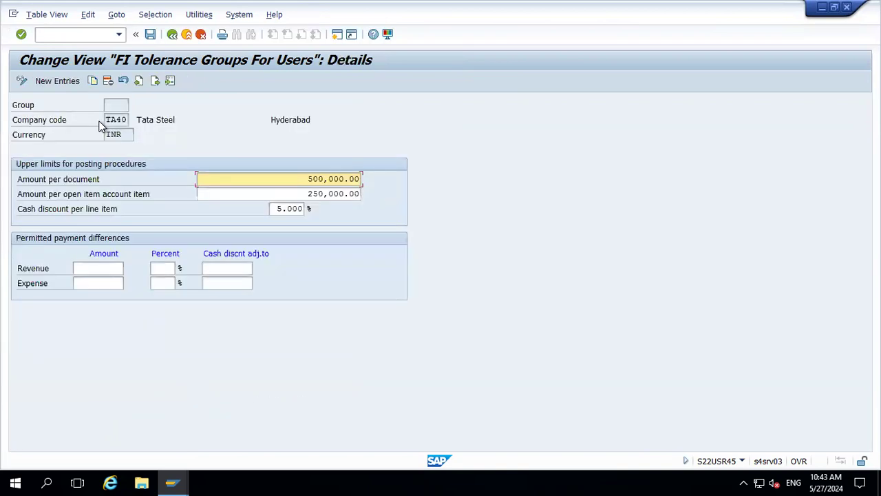
Step: Examine the open item amount limit and the cash discount per line item of the tolerance group, and exit
{"action": "left_click", "coordinate": [210, 194]}
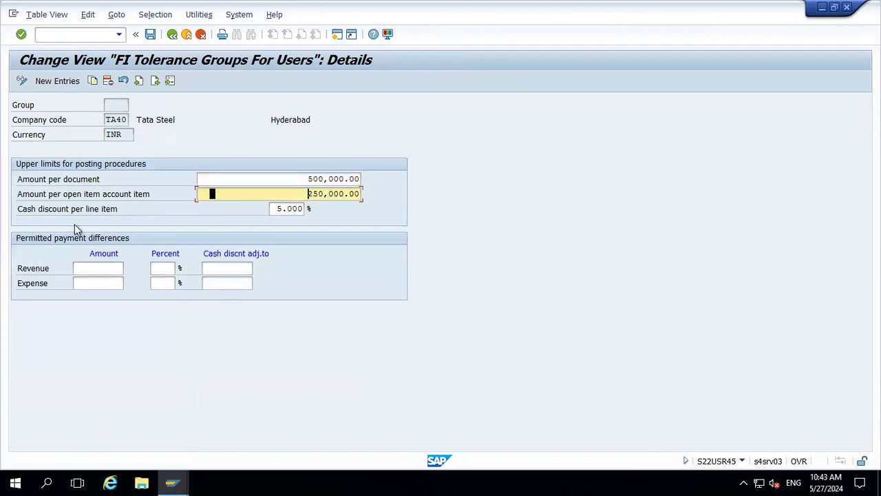
{"action": "left_click", "coordinate": [278, 209]}
{"action": "left_click", "coordinate": [304, 209]}
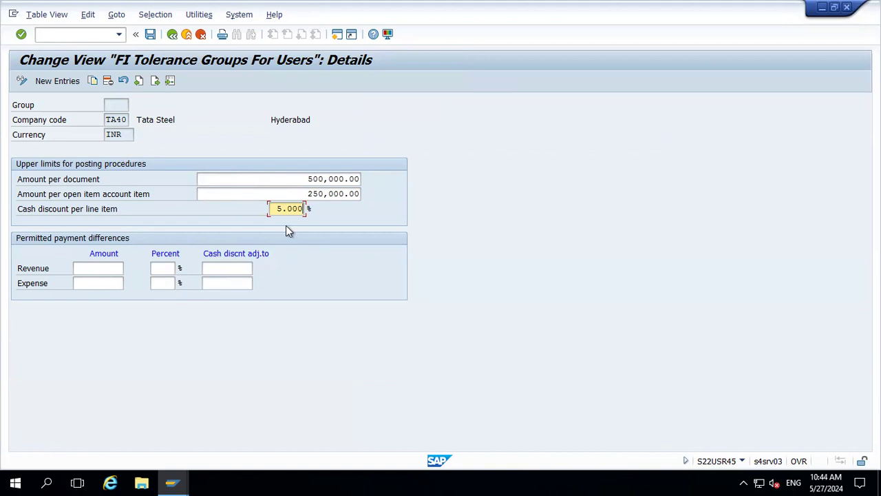
{"action": "left_click", "coordinate": [185, 36]}
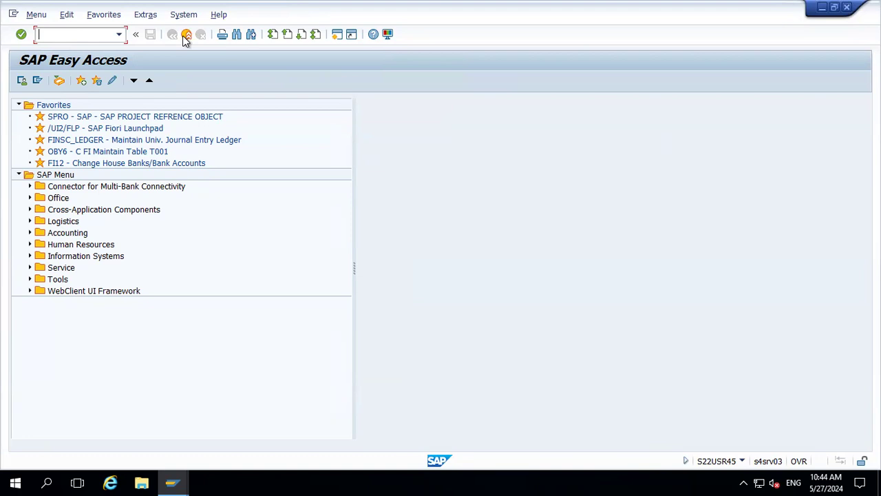
Step: Run transaction FB60 and choose TEST VENDOR TA40 -1 as the invoice vendor, searching with country key IN
{"action": "type", "text": "fb60"}
{"action": "key", "text": "Return"}
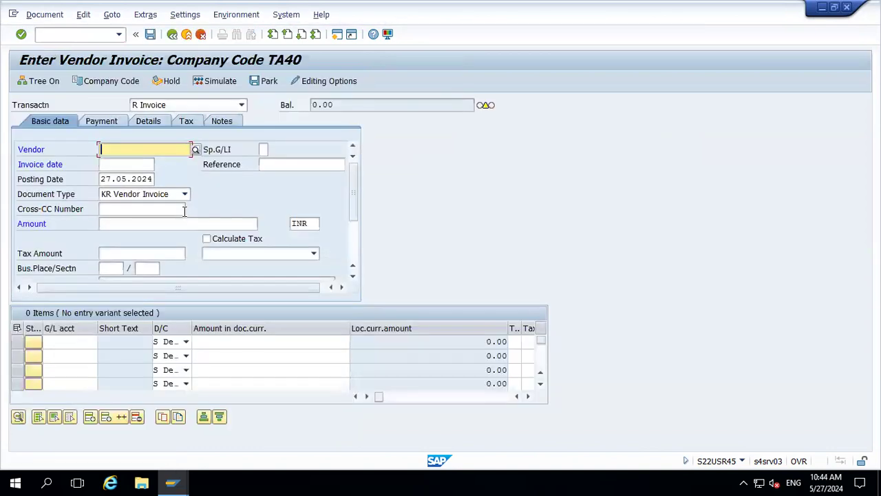
{"action": "left_click", "coordinate": [196, 151]}
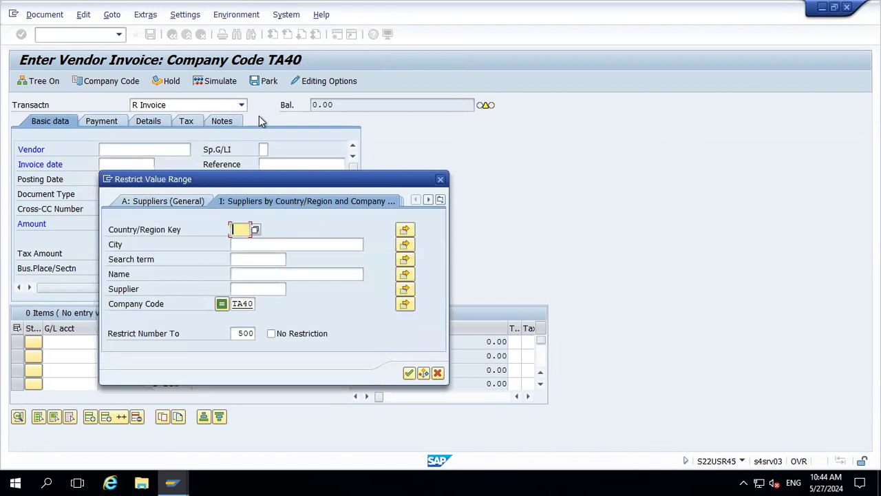
{"action": "type", "text": "IN"}
{"action": "key", "text": "Return"}
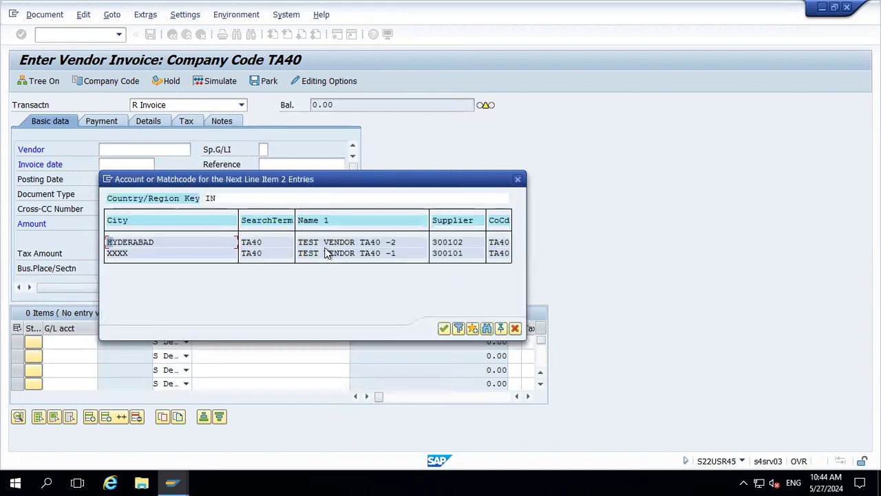
{"action": "double_click", "coordinate": [440, 254]}
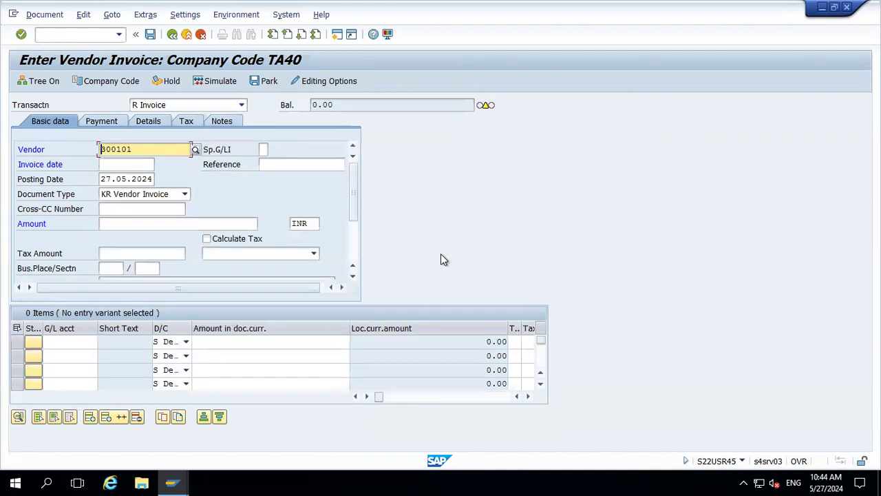
{"action": "left_click", "coordinate": [103, 179]}
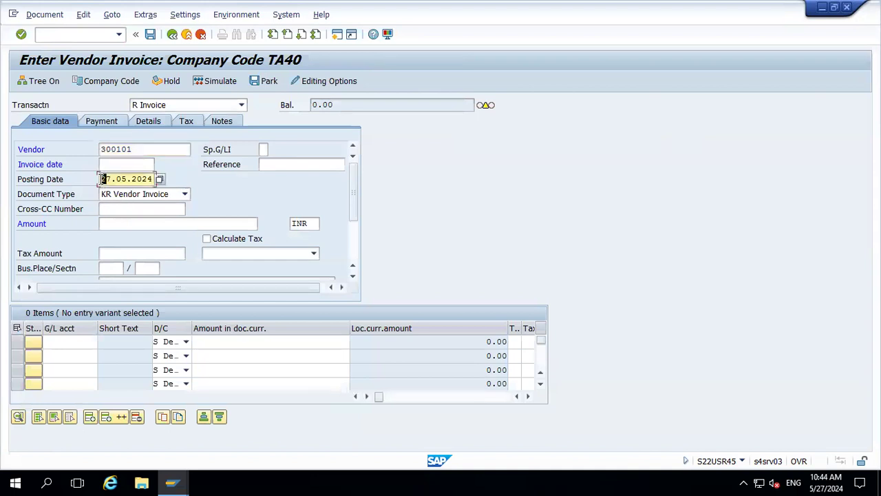
{"action": "double_click", "coordinate": [103, 179]}
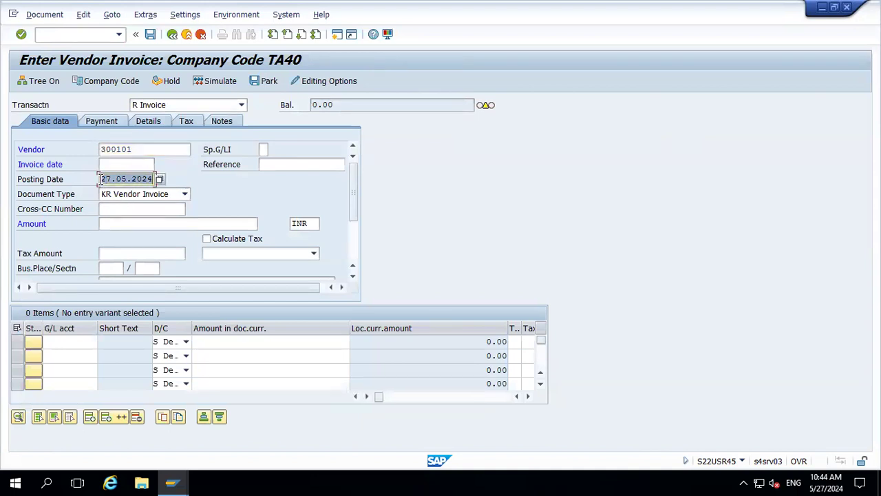
{"action": "key", "text": "ctrl+c"}
{"action": "key", "text": "shift+Tab"}
{"action": "key", "text": "ctrl+v"}
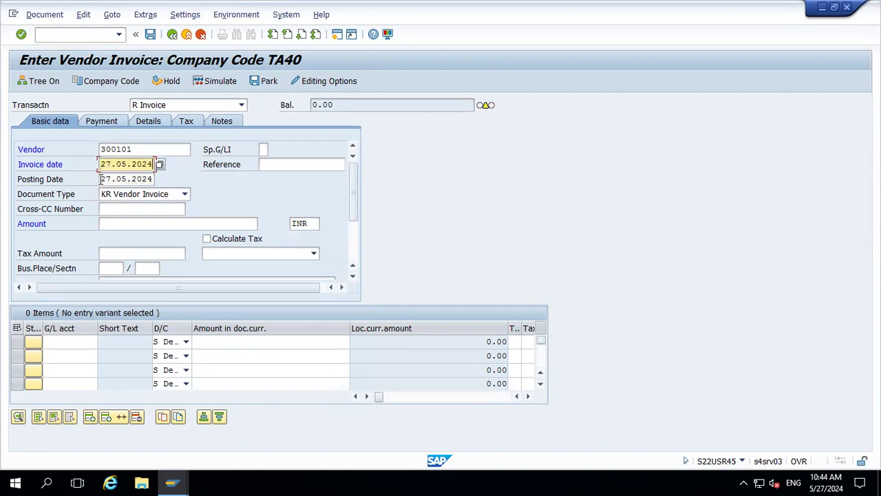
{"action": "key", "text": "Return"}
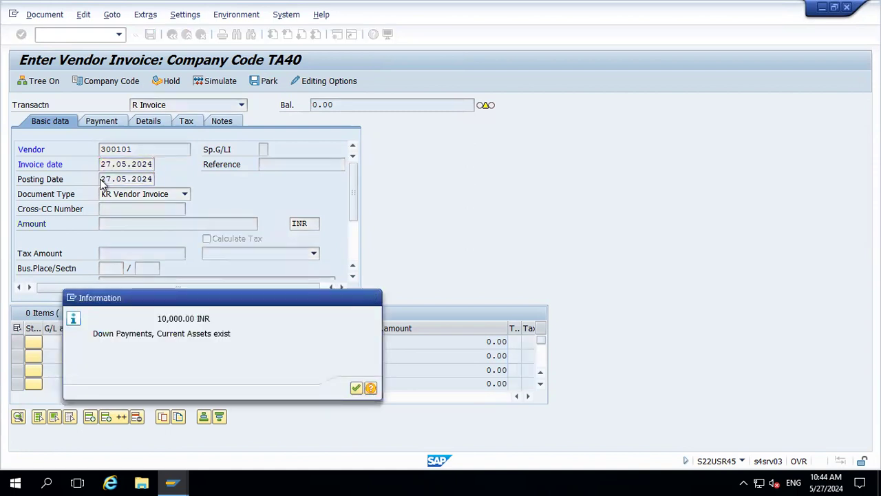
{"action": "key", "text": "Return"}
{"action": "left_click", "coordinate": [127, 224]}
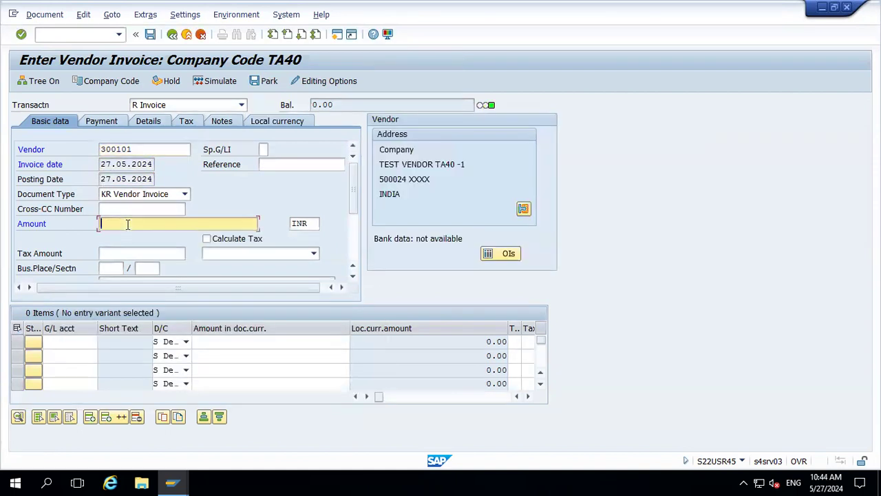
{"action": "type", "text": "1"}
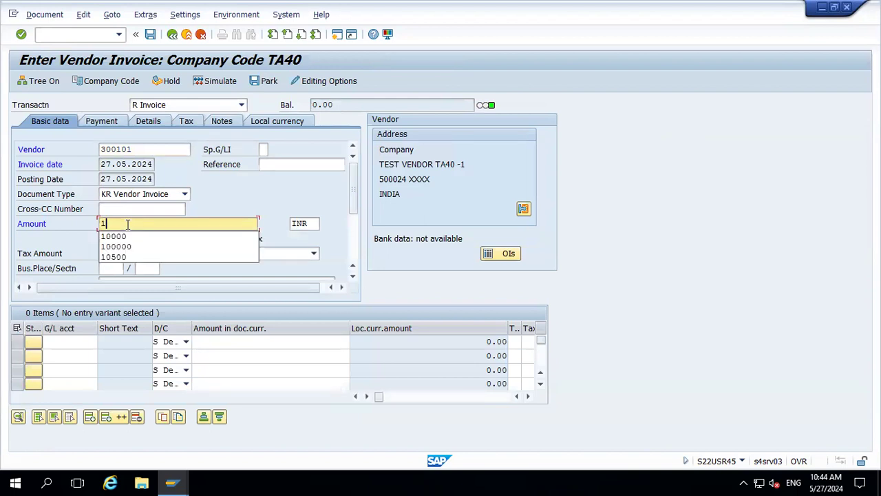
{"action": "key", "text": "Down"}
{"action": "key", "text": "Return"}
{"action": "key", "text": "Return"}
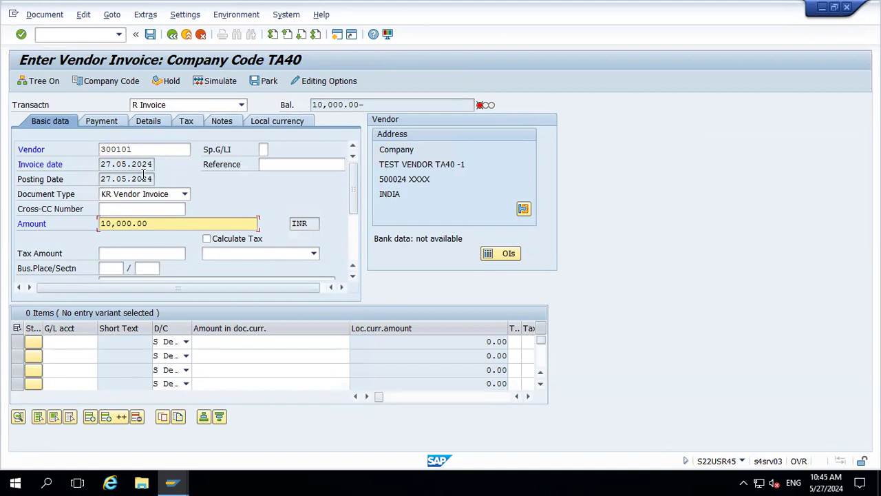
{"action": "left_click", "coordinate": [187, 34]}
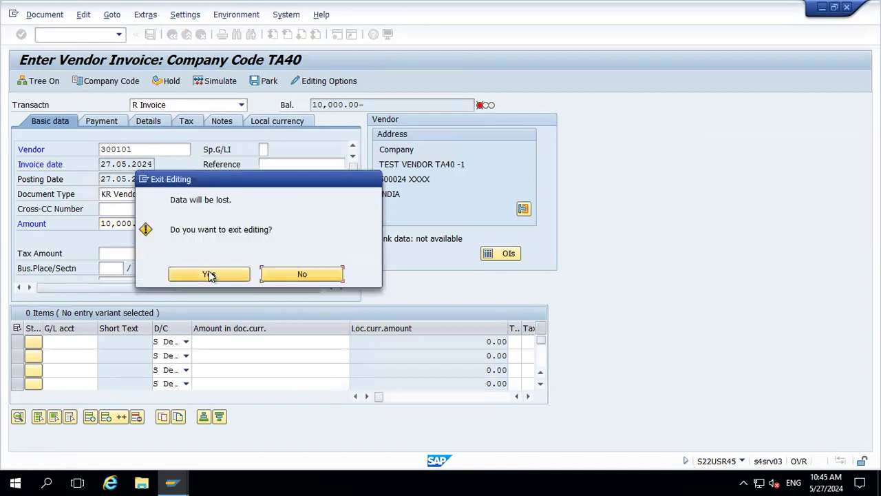
{"action": "left_click", "coordinate": [210, 274]}
Step: Run transaction FB60 and enter TEST VENDOR TA40 -1 as the invoice vendor
{"action": "type", "text": "fb60"}
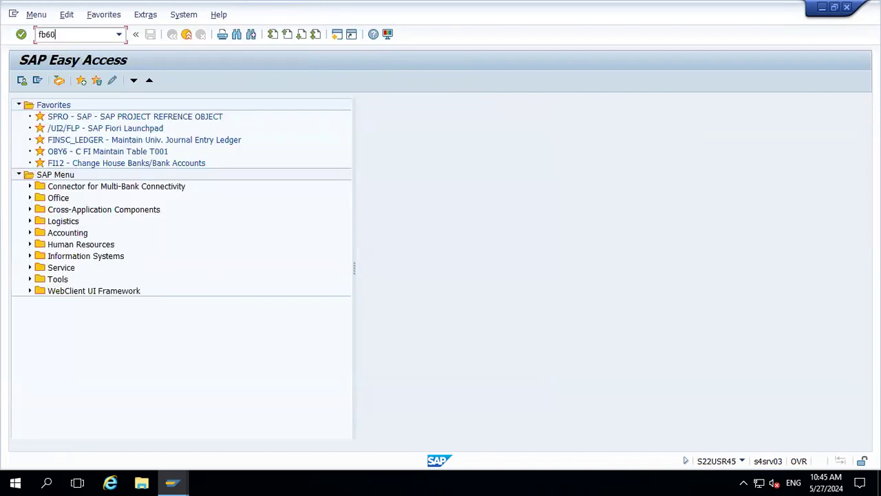
{"action": "key", "text": "Return"}
{"action": "key", "text": "space"}
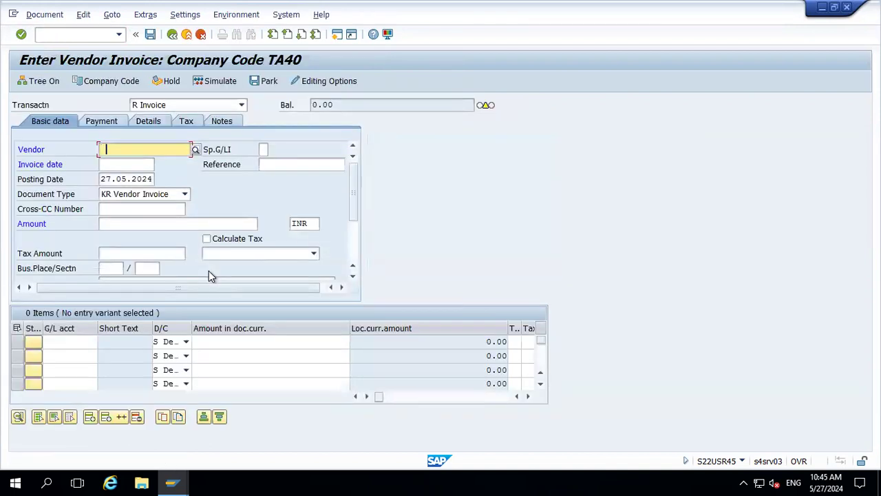
{"action": "key", "text": "Down"}
{"action": "key", "text": "Return"}
{"action": "key", "text": "Tab"}
Step: Set both the invoice date and the posting date of the vendor invoice to 15.05.2024
{"action": "key", "text": "space"}
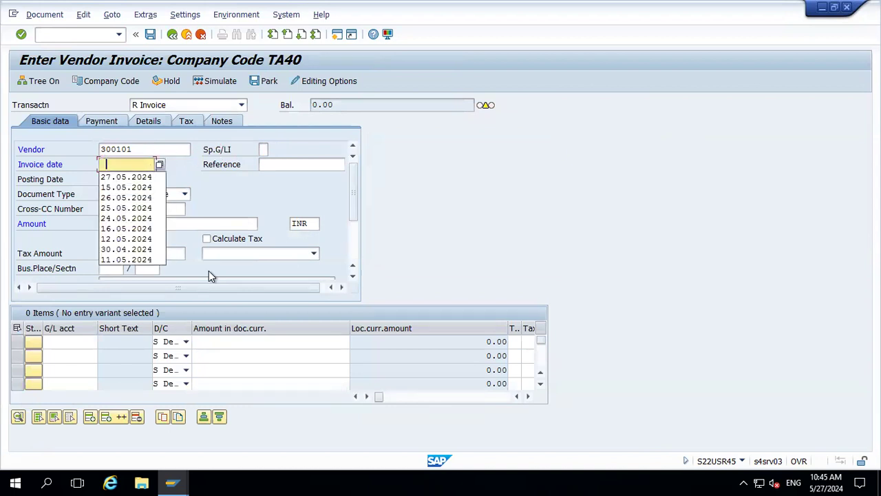
{"action": "key", "text": "Down"}
{"action": "key", "text": "Down"}
{"action": "key", "text": "Return"}
{"action": "key", "text": "Tab"}
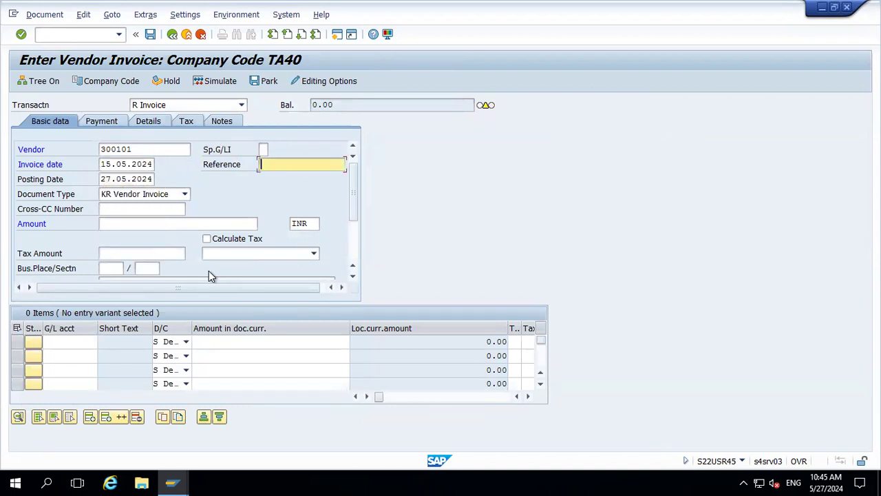
{"action": "key", "text": "Tab"}
{"action": "key", "text": "space"}
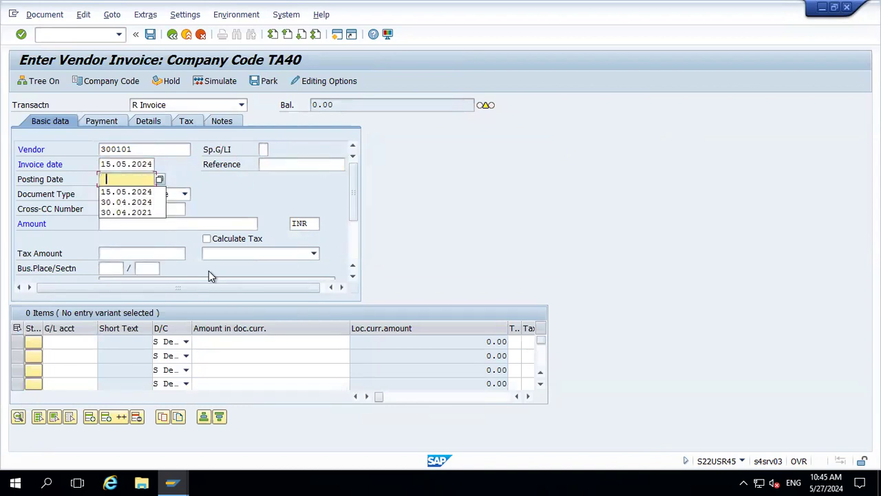
{"action": "key", "text": "Down"}
{"action": "key", "text": "Return"}
{"action": "key", "text": "Tab"}
{"action": "key", "text": "Tab"}
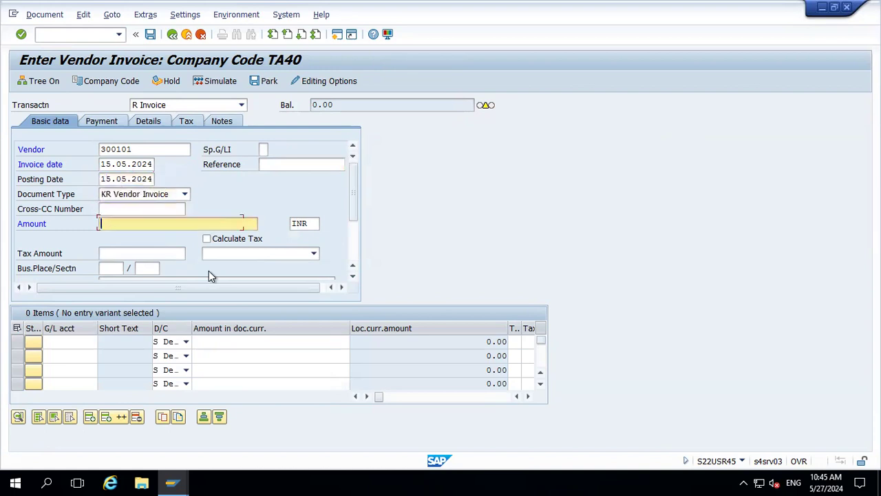
Step: Enter 10000 INR as the invoice amount and accept the down payment and due date messages
{"action": "key", "text": "space"}
{"action": "key", "text": "Down"}
{"action": "key", "text": "Return"}
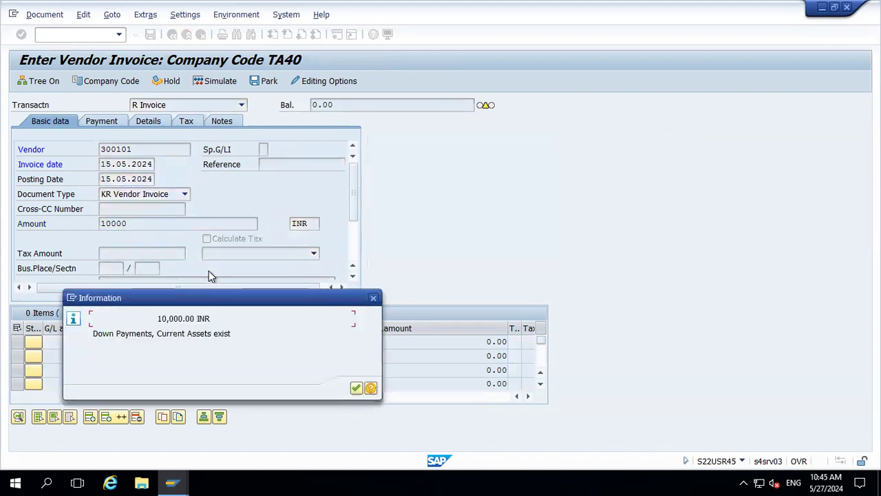
{"action": "key", "text": "Return"}
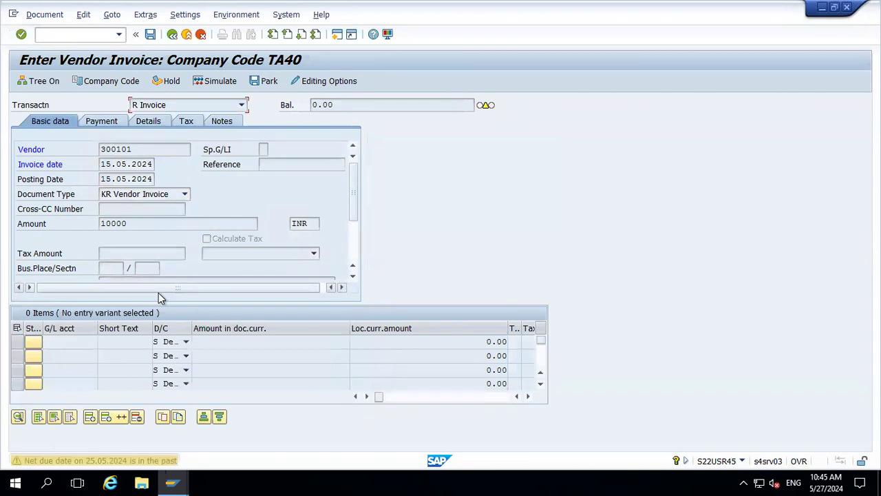
{"action": "key", "text": "Return"}
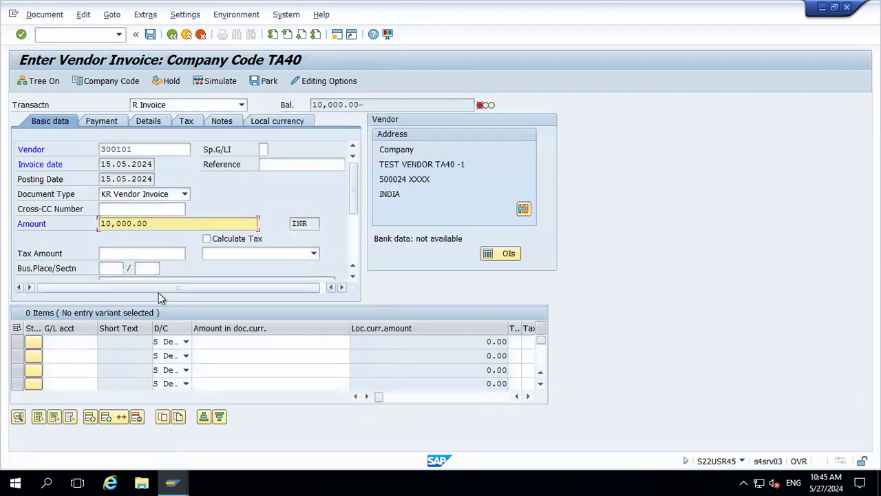
Step: Enter G/L account 400000 in the first line item and use * to take over the full invoice amount
{"action": "left_click", "coordinate": [77, 343]}
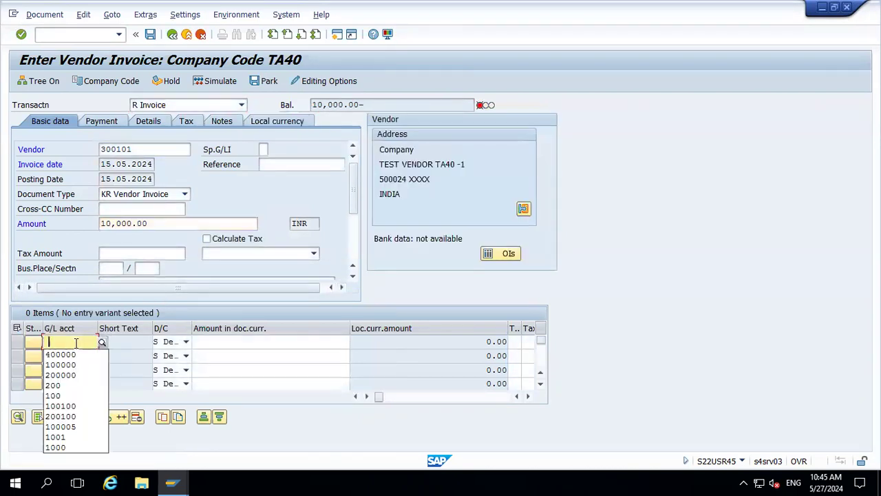
{"action": "key", "text": "Down"}
{"action": "key", "text": "Tab"}
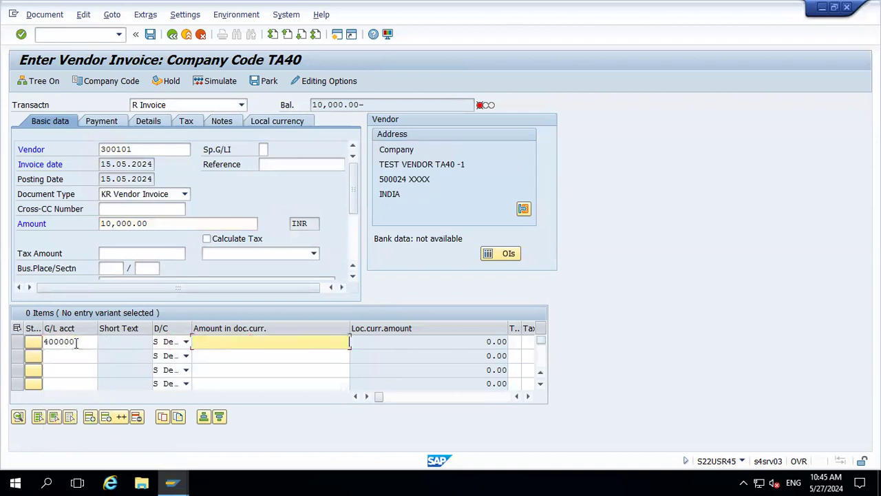
{"action": "type", "text": "*"}
Step: Assign cost center 1000100 to the G/L line item and confirm the line past the tax code warning
{"action": "key", "text": "Tab"}
{"action": "key", "text": "Tab"}
{"action": "key", "text": "Tab"}
{"action": "key", "text": "Tab"}
{"action": "key", "text": "Tab"}
{"action": "key", "text": "Tab"}
{"action": "key", "text": "Tab"}
{"action": "key", "text": "Tab"}
{"action": "key", "text": "Tab"}
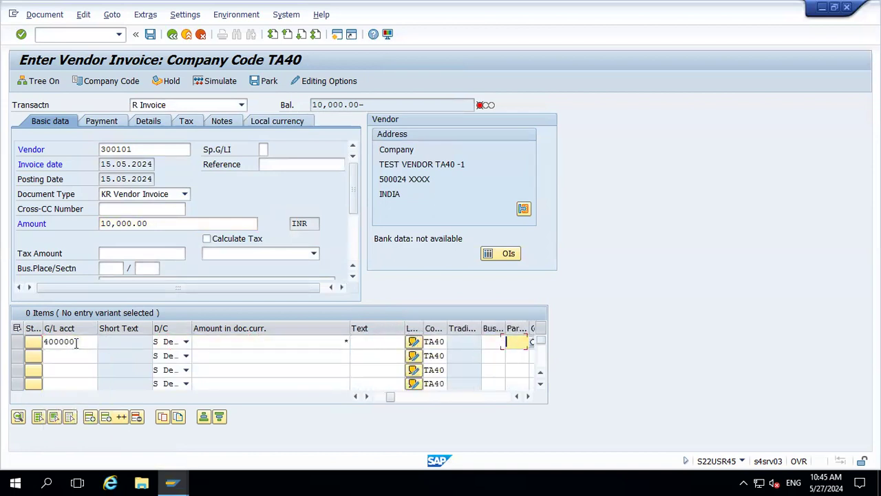
{"action": "key", "text": "Tab"}
{"action": "key", "text": "Return"}
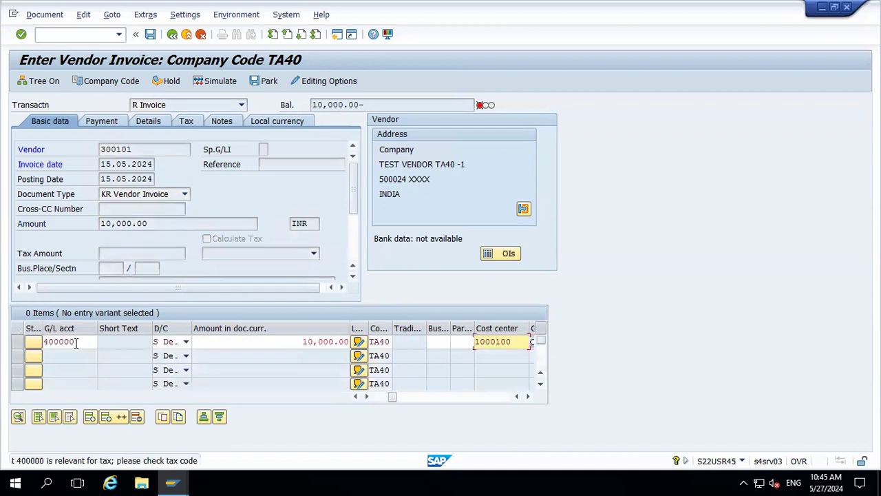
{"action": "key", "text": "Return"}
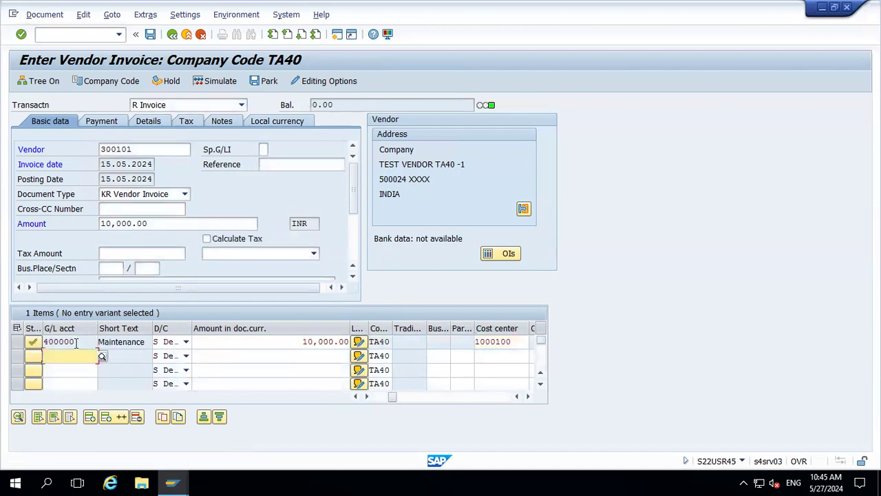
Step: Check the baseline date and payment terms in the invoice's payment data, and run transaction OBB8 in a new session
{"action": "left_click", "coordinate": [101, 121]}
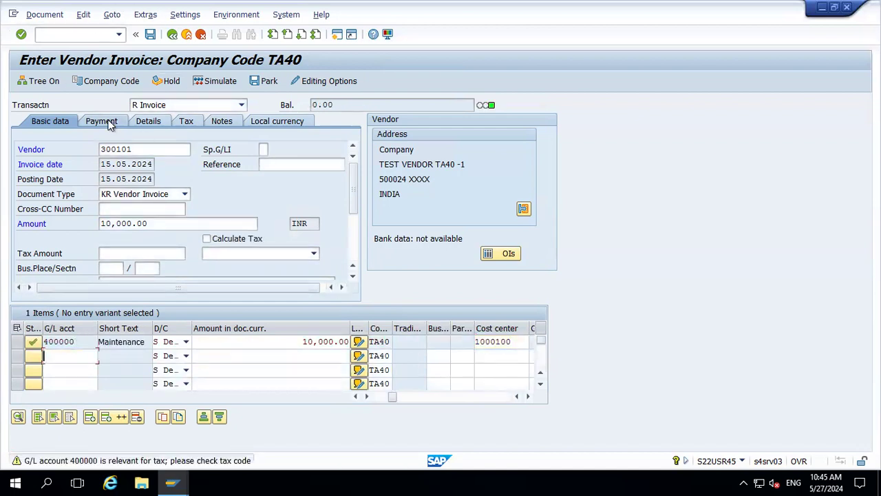
{"action": "left_click", "coordinate": [101, 121]}
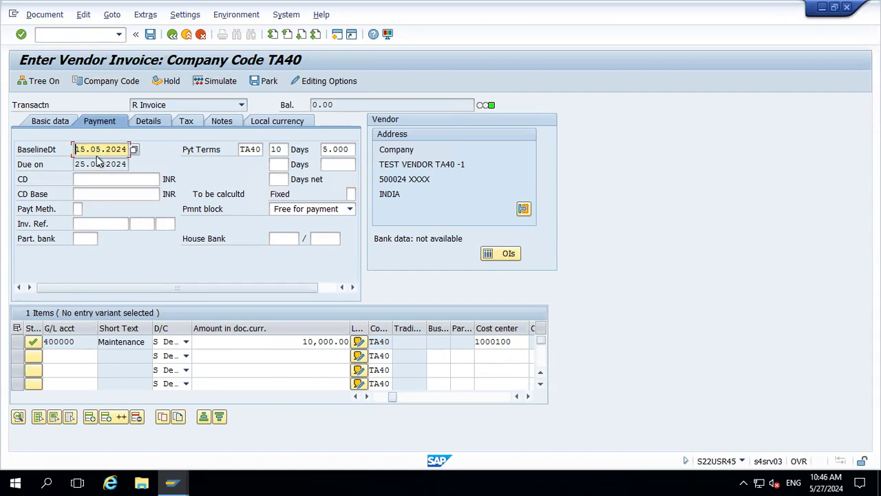
{"action": "left_click", "coordinate": [338, 35]}
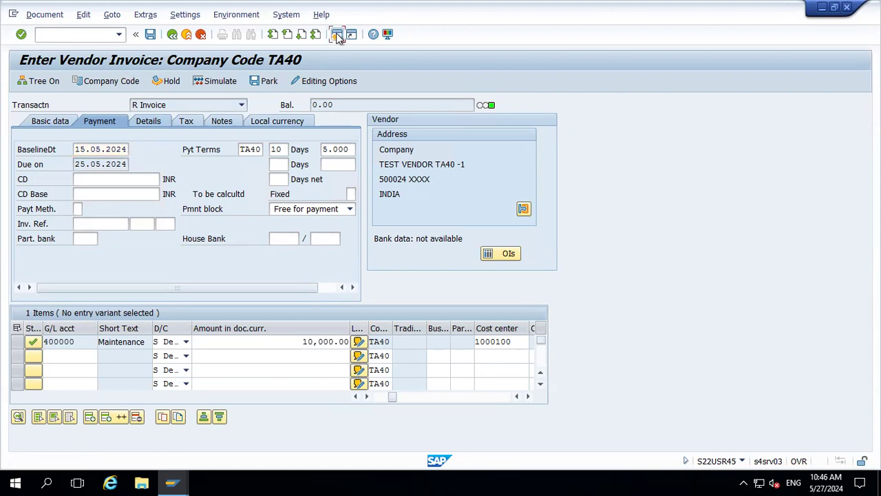
{"action": "type", "text": "obb8"}
{"action": "key", "text": "Return"}
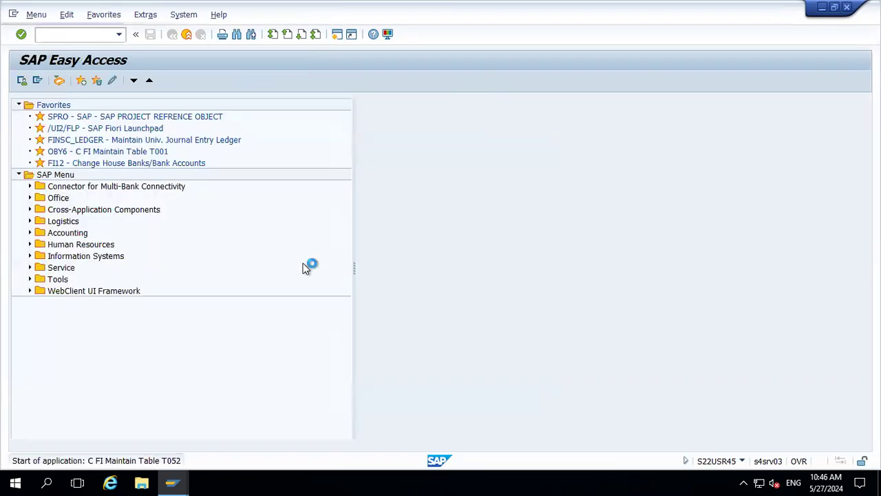
Step: Locate payment terms TA40 and open their details to check the default for baseline date, discount percentage and number of days
{"action": "left_click", "coordinate": [230, 414]}
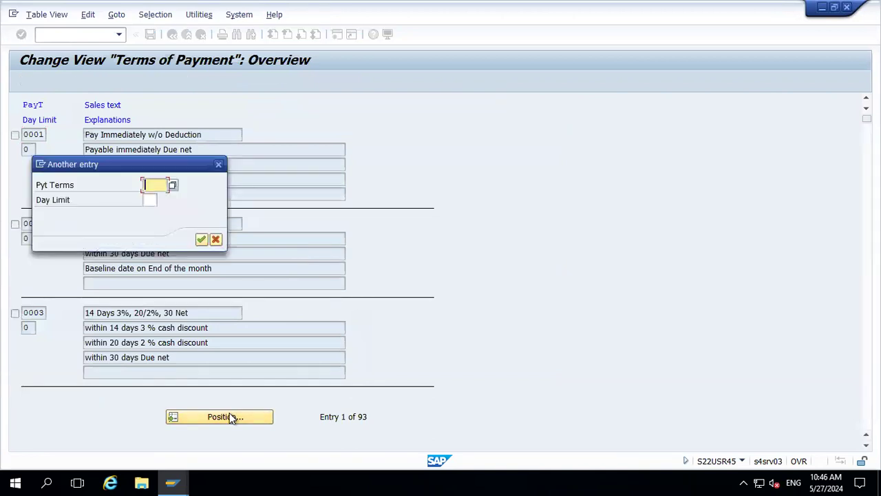
{"action": "key", "text": "Down"}
{"action": "key", "text": "Return"}
{"action": "key", "text": "Return"}
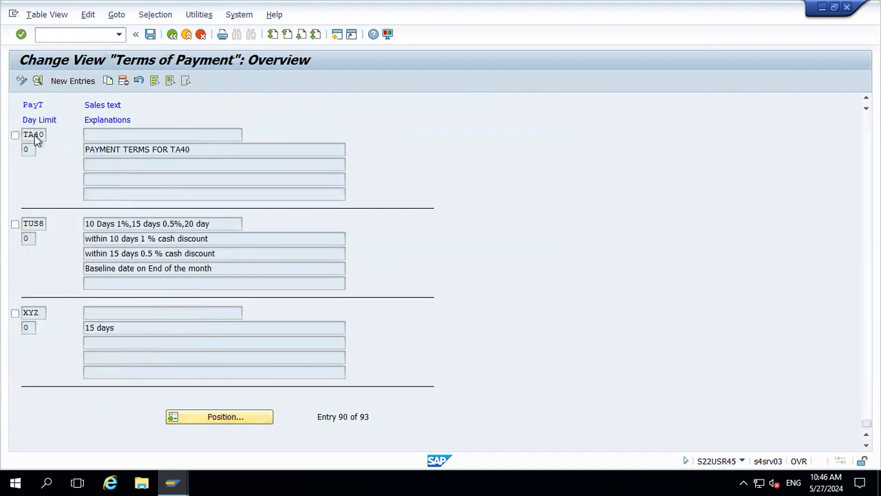
{"action": "double_click", "coordinate": [35, 137]}
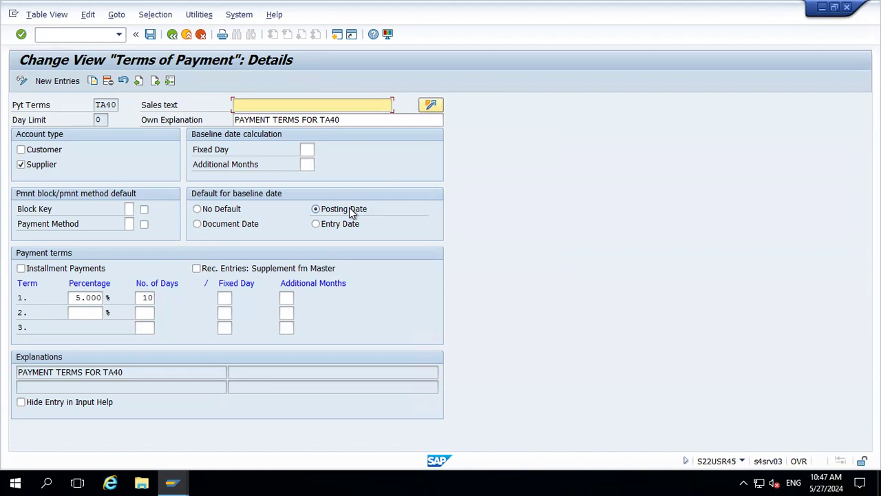
Step: Return to the invoice session and compare its posting date and baseline date with the TA40 payment terms settings
{"action": "key", "text": "alt+Tab"}
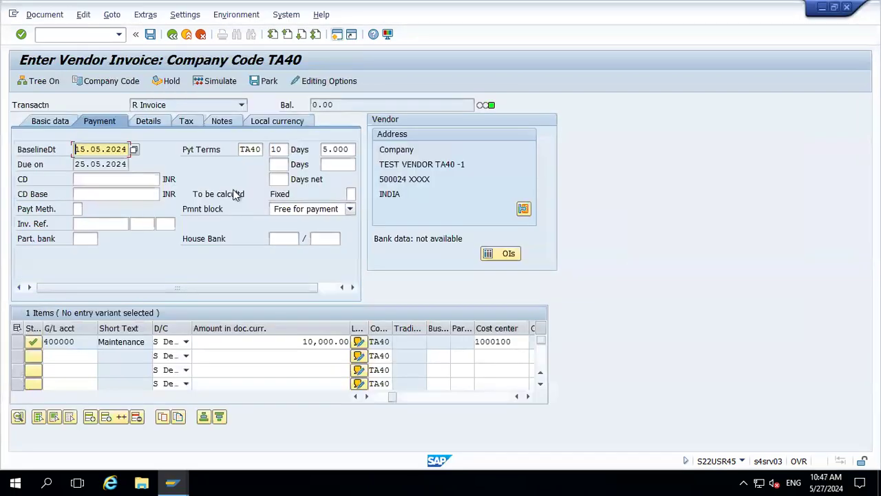
{"action": "key", "text": "Return"}
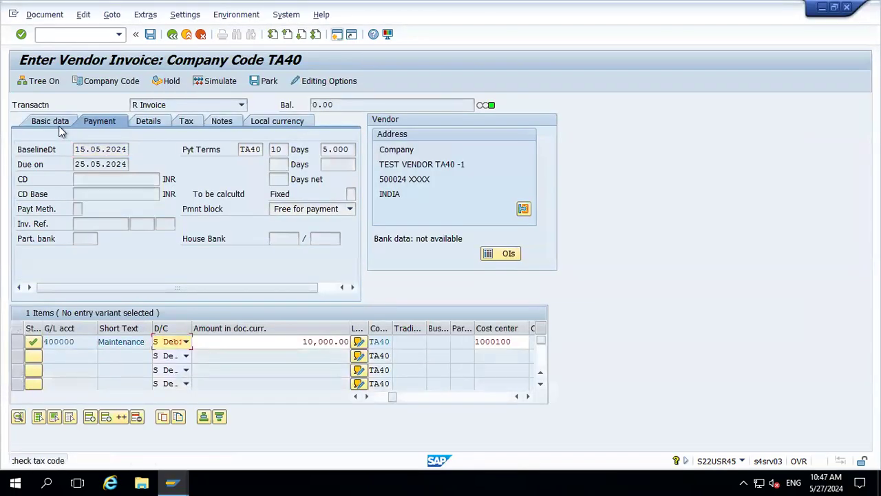
{"action": "left_click", "coordinate": [59, 127]}
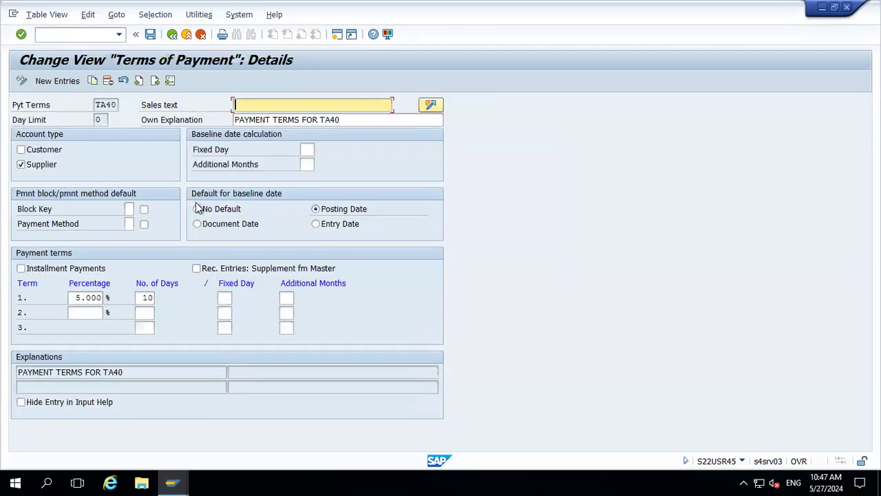
{"action": "type", "text": "00101"}
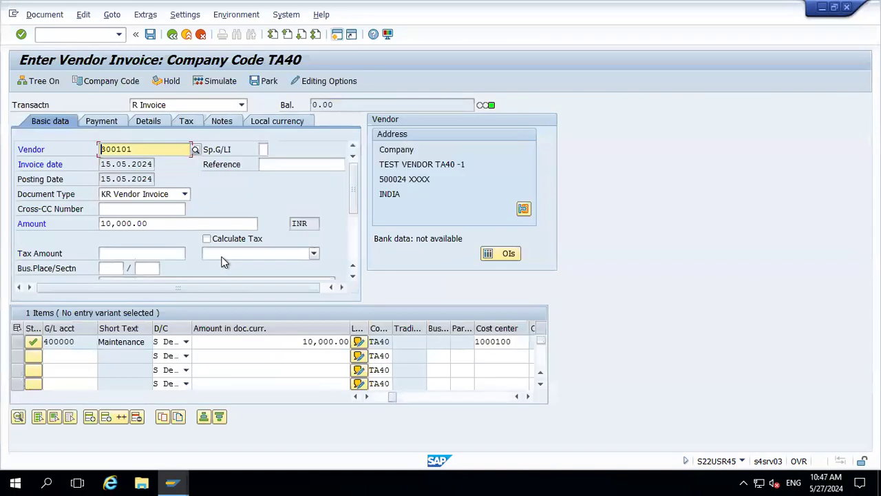
{"action": "left_click", "coordinate": [114, 121]}
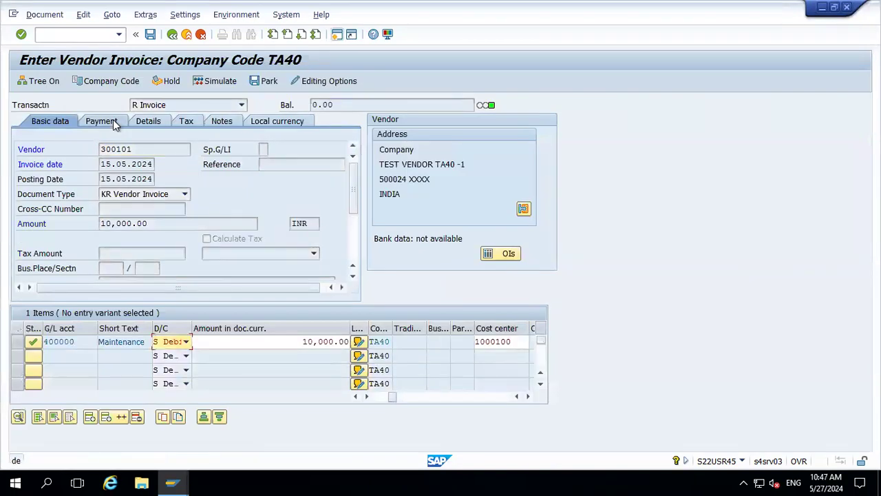
{"action": "left_click", "coordinate": [114, 122]}
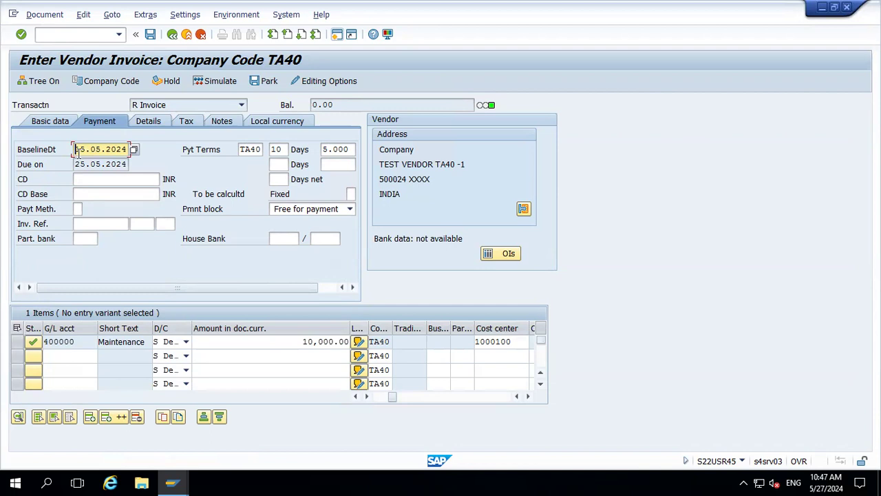
Step: Simulate the vendor invoice to review its document overview and post it in company code TA40
{"action": "type", "text": "1"}
{"action": "type", "text": "1"}
{"action": "left_click", "coordinate": [47, 17]}
{"action": "left_click", "coordinate": [52, 120]}
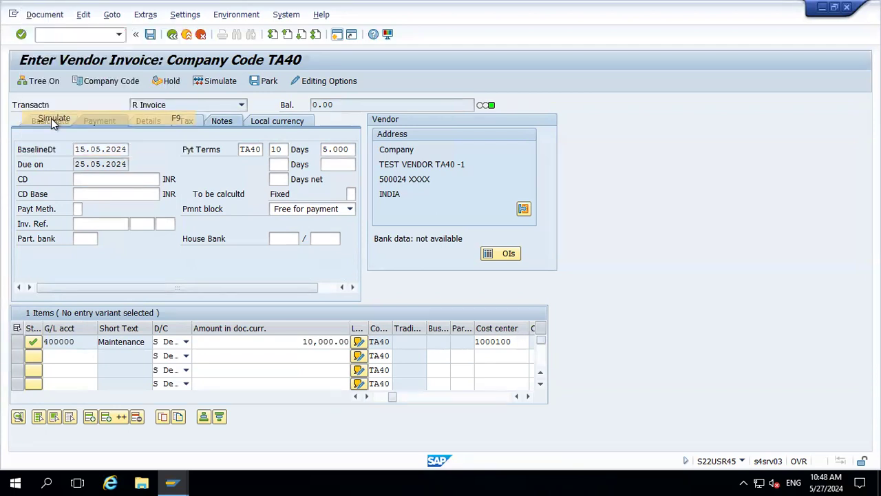
{"action": "key", "text": "Return"}
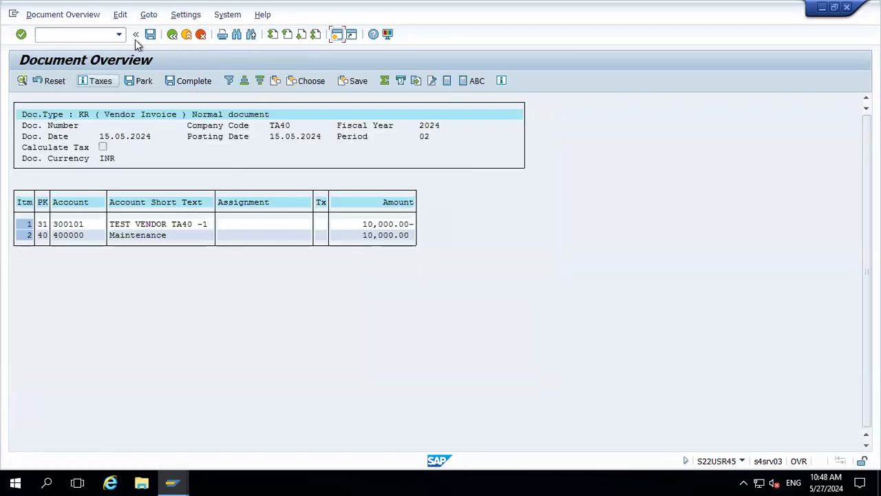
{"action": "left_click", "coordinate": [150, 34]}
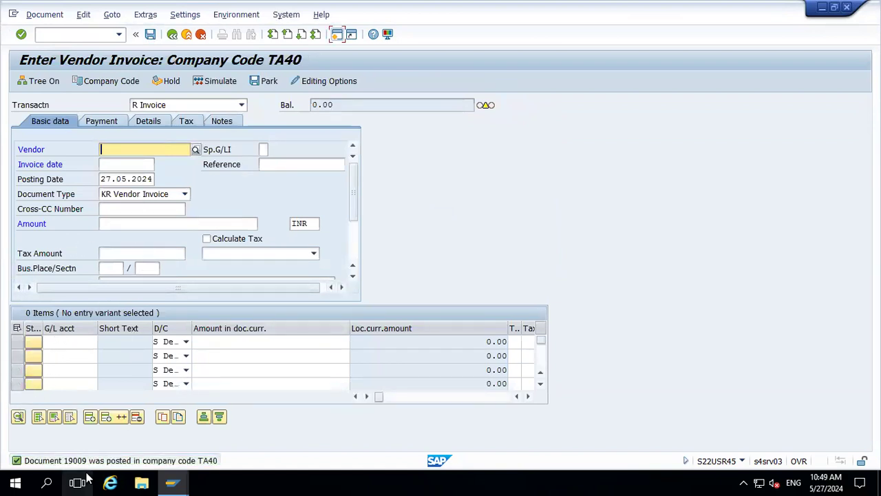
Step: Leave invoice entry and run transaction FBL1N for the vendor line item display
{"action": "left_click", "coordinate": [188, 38]}
{"action": "left_click", "coordinate": [213, 280]}
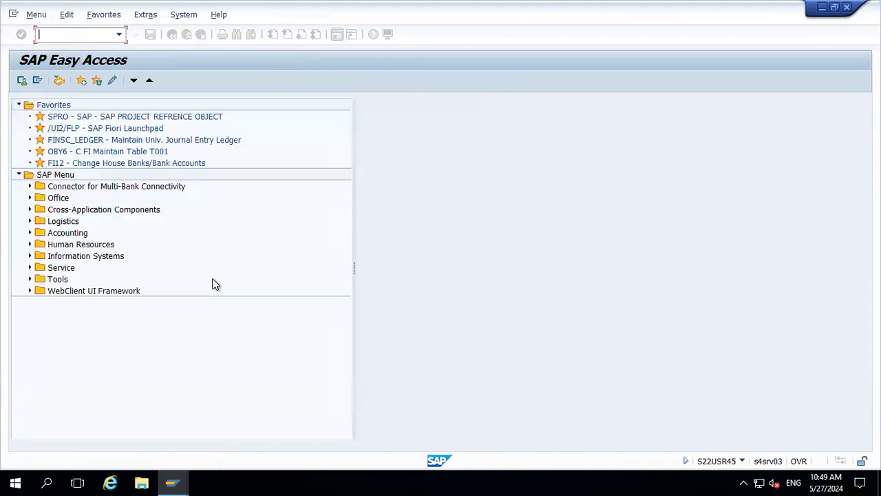
{"action": "type", "text": "fbl"}
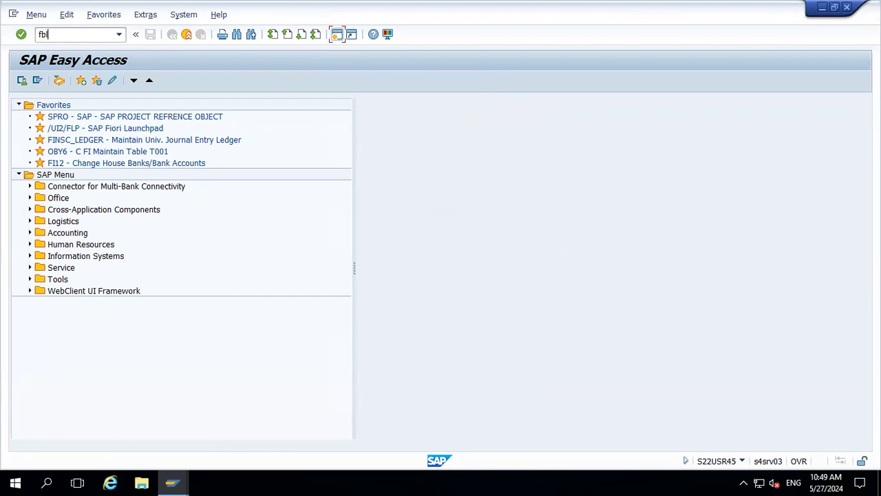
{"action": "type", "text": "1n"}
{"action": "key", "text": "Return"}
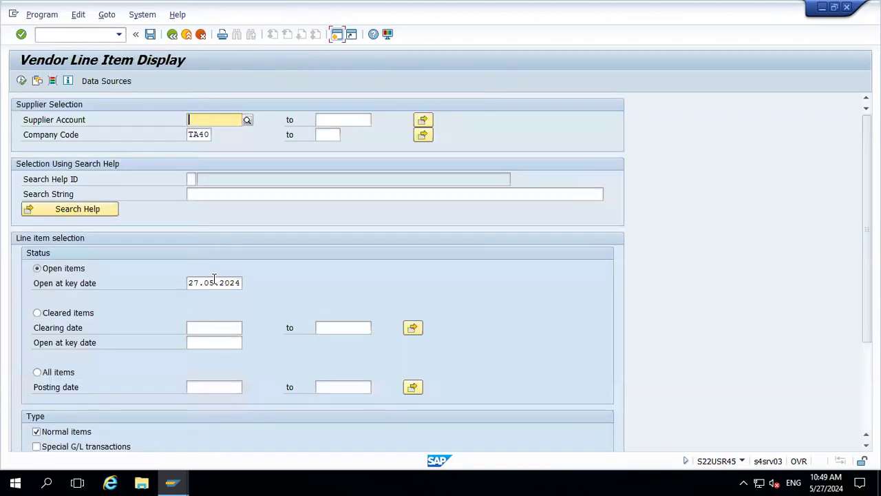
Step: Display the open items of supplier TEST VENDOR TA40 -1 in company code TA40
{"action": "key", "text": "BackSpace"}
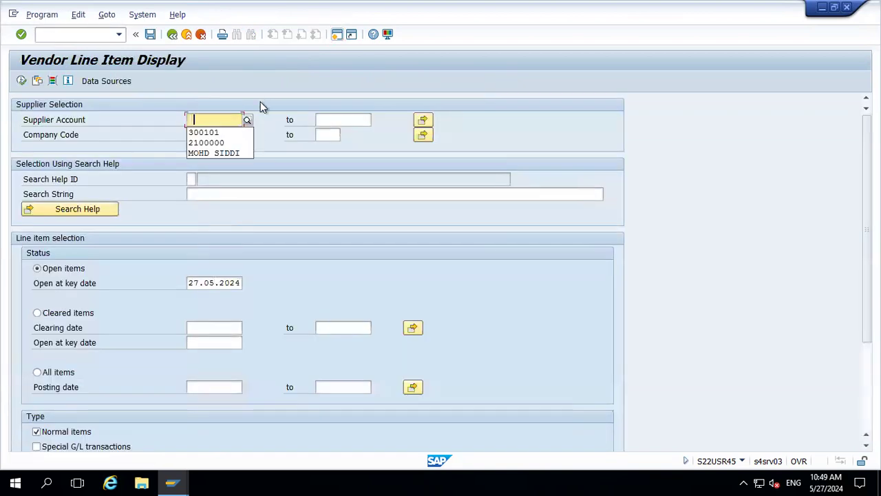
{"action": "left_click", "coordinate": [203, 133]}
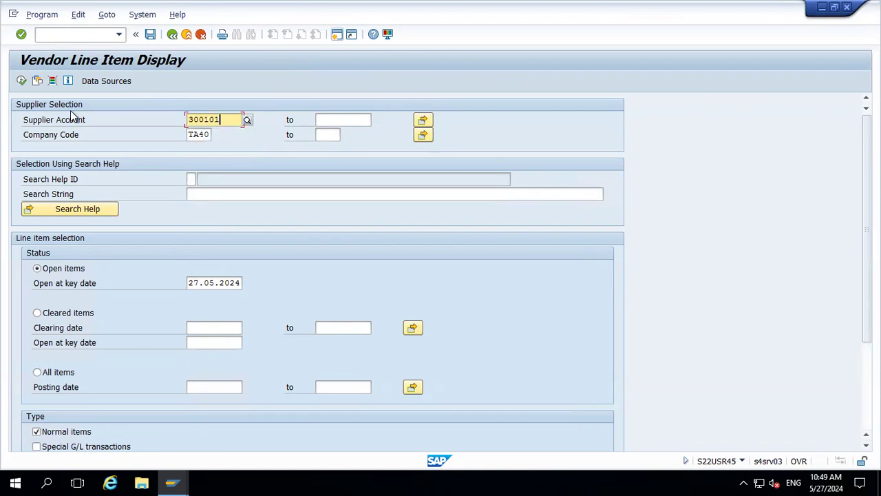
{"action": "left_click", "coordinate": [22, 81]}
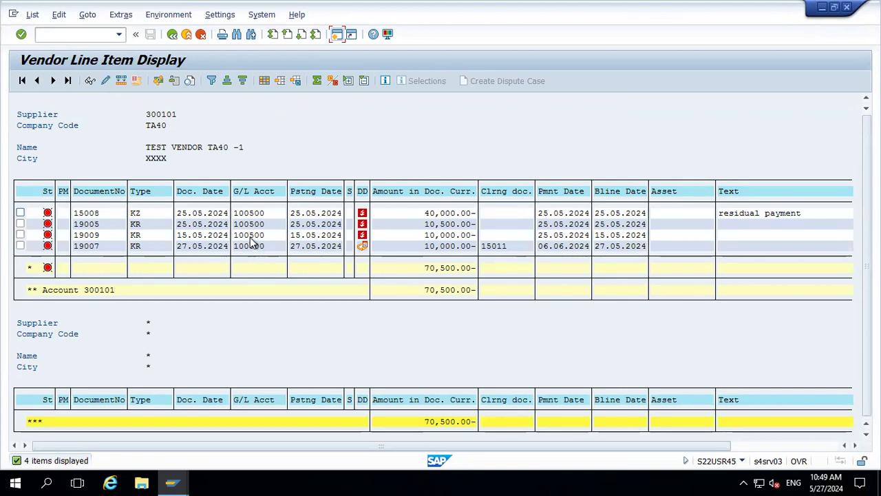
Step: Compare the newly posted invoice's posting date and amount in the line item list with the TA40 payment terms
{"action": "key", "text": "alt+Tab"}
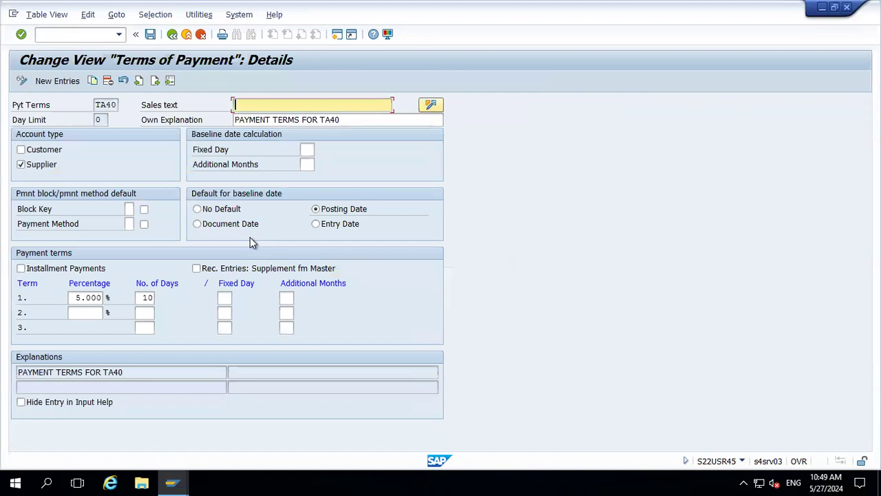
{"action": "key", "text": "alt+Tab"}
{"action": "key", "text": "alt+Tab"}
{"action": "key", "text": "alt+Tab"}
{"action": "key", "text": "alt+Tab"}
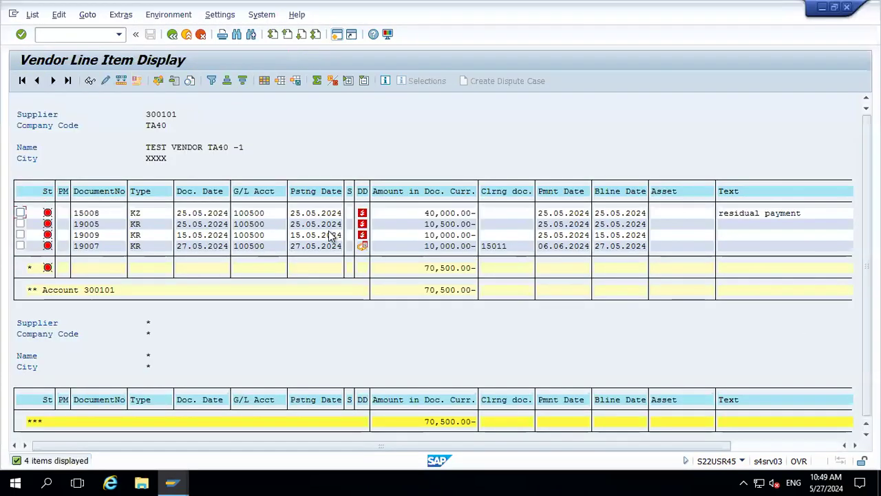
{"action": "left_click", "coordinate": [300, 236]}
{"action": "left_click", "coordinate": [423, 236]}
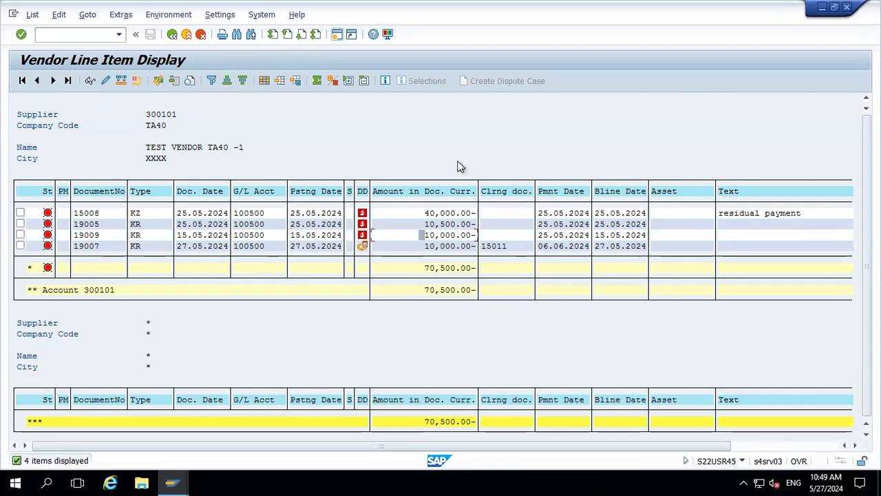
Step: Search the hidden layout fields for "NET DUE" and add Net Due Date to the line item list directly before Special G/L Ind
{"action": "left_click", "coordinate": [265, 81]}
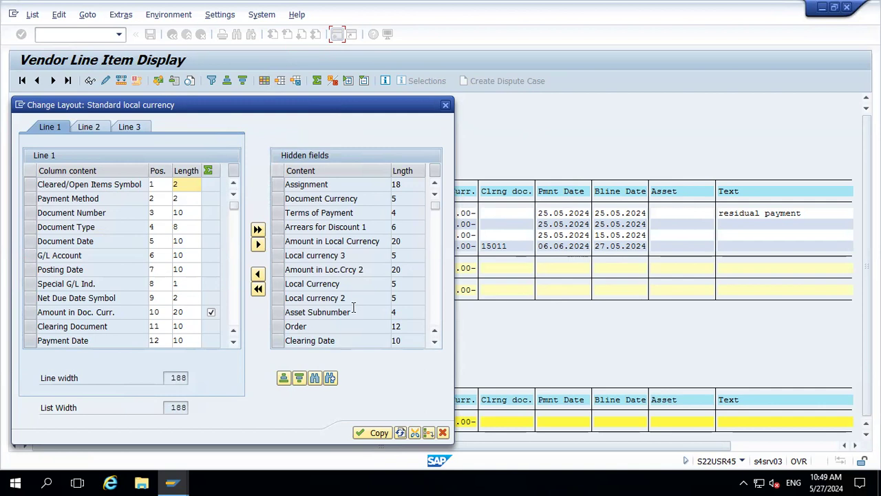
{"action": "left_click", "coordinate": [315, 377]}
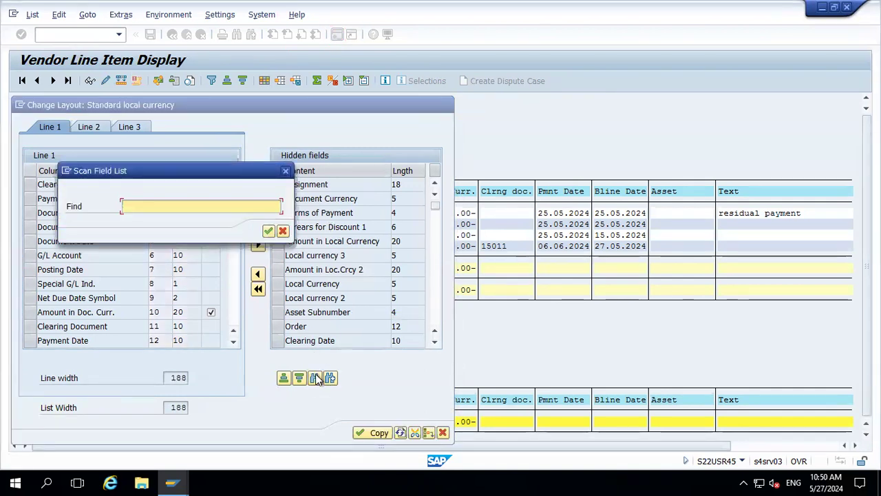
{"action": "type", "text": "net"}
{"action": "key", "text": "Down"}
{"action": "key", "text": "Return"}
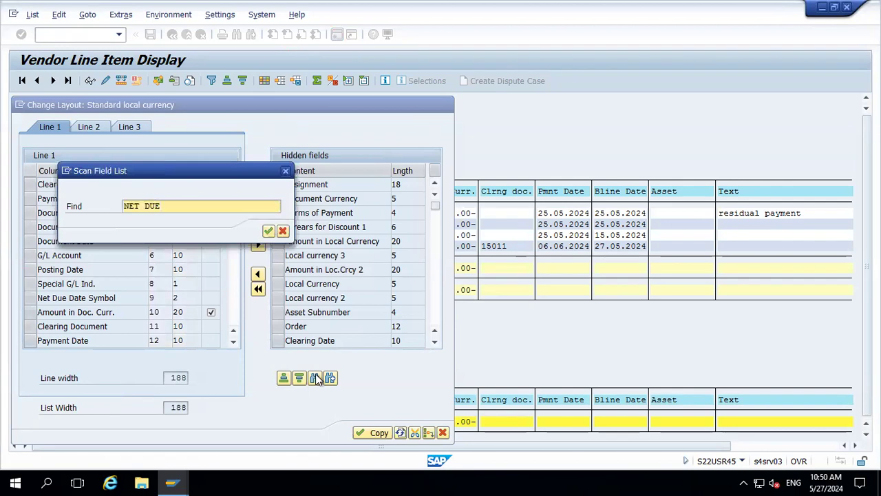
{"action": "key", "text": "Return"}
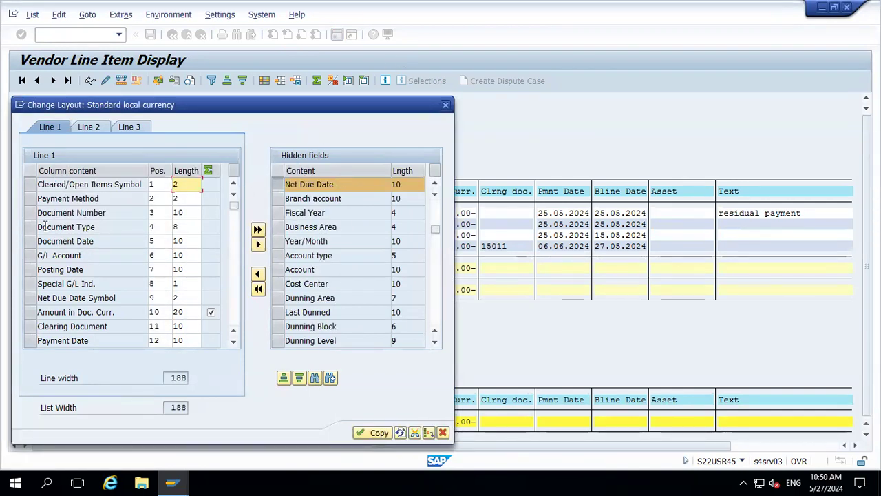
{"action": "left_click", "coordinate": [30, 283]}
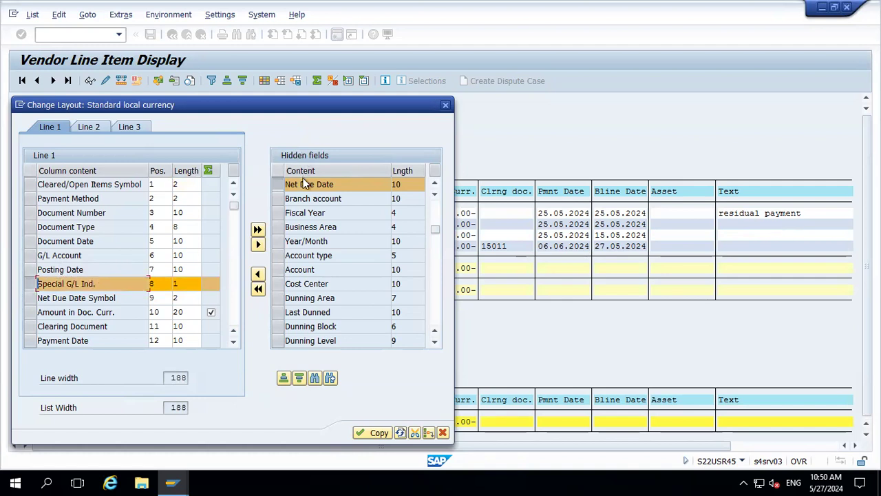
{"action": "left_click", "coordinate": [258, 276]}
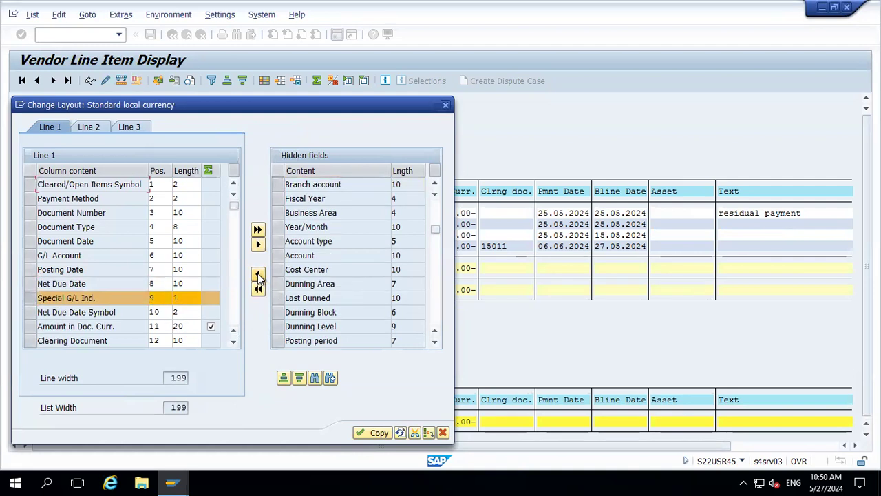
{"action": "left_click", "coordinate": [374, 434]}
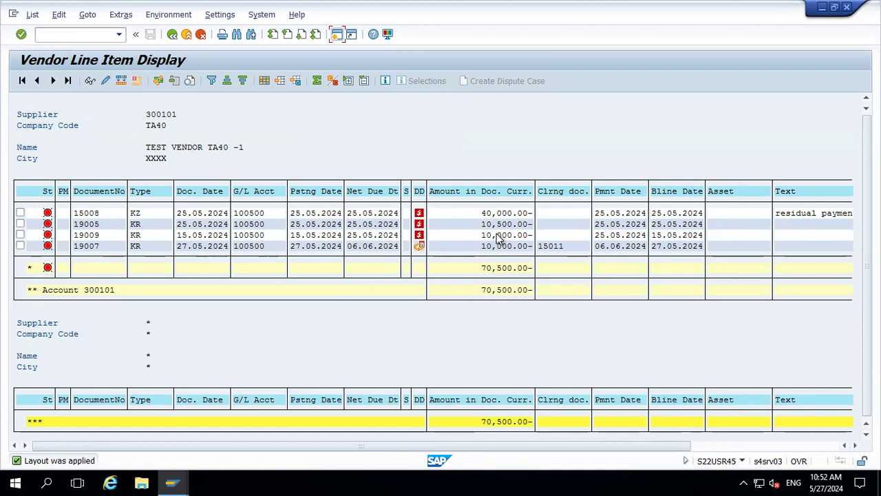
Step: Run transaction F-53 in a new session to post an outgoing payment
{"action": "left_click", "coordinate": [337, 36]}
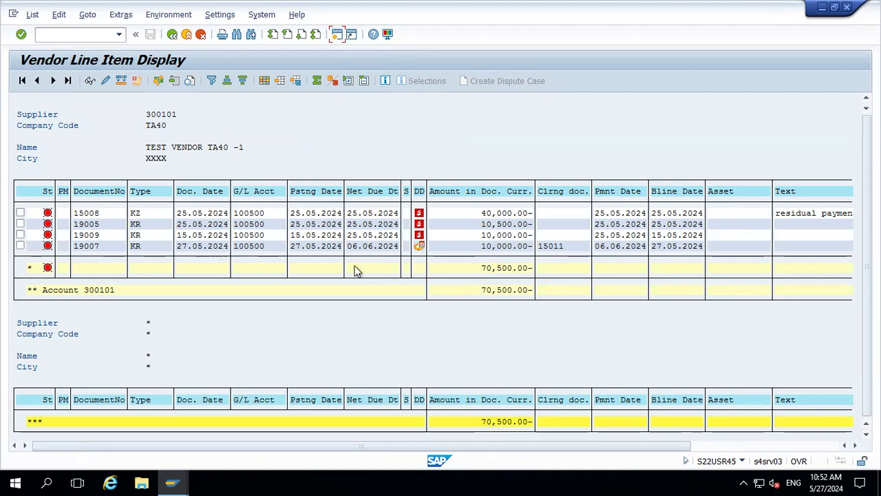
{"action": "type", "text": "f-53"}
{"action": "key", "text": "Return"}
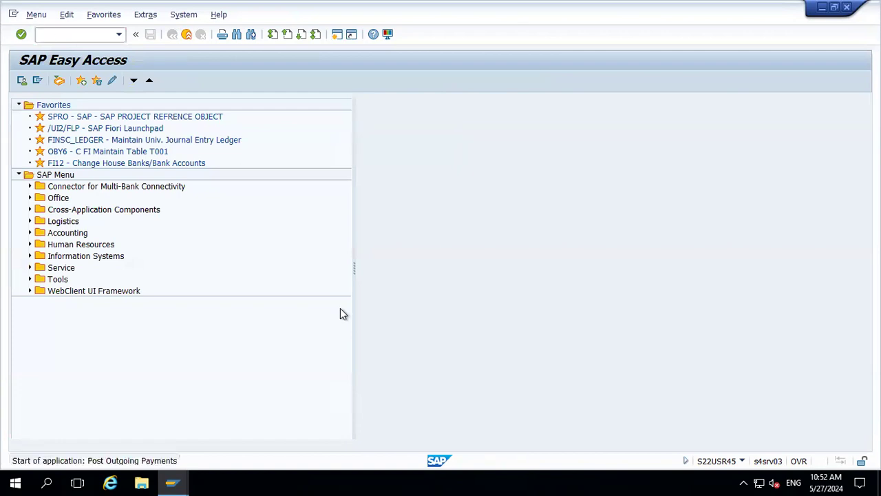
Step: Copy the posting date 27.05.2024 into the outgoing payment's document date
{"action": "key", "text": "Down"}
{"action": "key", "text": "shift+Right"}
{"action": "key", "text": "shift+Right"}
{"action": "key", "text": "shift+Right"}
{"action": "key", "text": "shift+Right"}
{"action": "key", "text": "shift+Right"}
{"action": "key", "text": "shift+Right"}
{"action": "key", "text": "shift+Right"}
{"action": "key", "text": "shift+Right"}
{"action": "key", "text": "shift+Right"}
{"action": "key", "text": "shift+Right"}
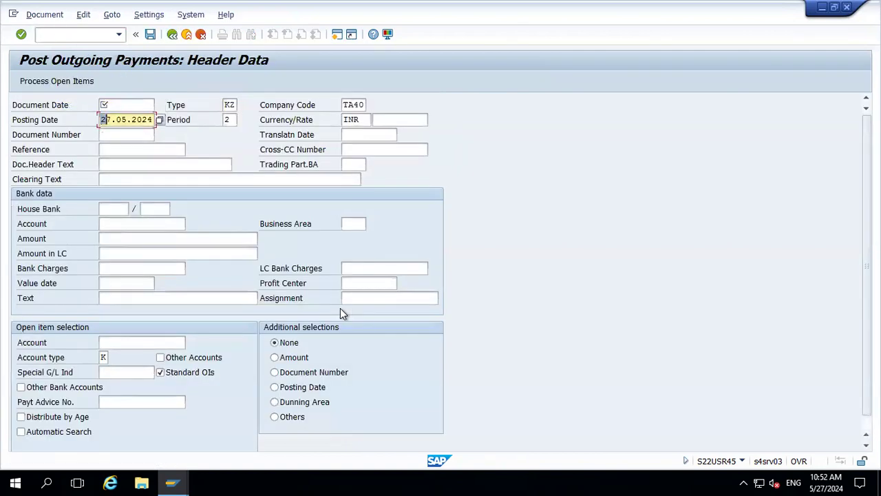
{"action": "key", "text": "Right"}
{"action": "key", "text": "Up"}
{"action": "key", "text": "ctrl+v"}
Step: Enter the bank G/L account and an amount of 10000 in the payment's bank data
{"action": "key", "text": "Down"}
{"action": "key", "text": "Down"}
{"action": "key", "text": "Down"}
{"action": "key", "text": "Down"}
{"action": "key", "text": "Down"}
{"action": "key", "text": "Down"}
{"action": "key", "text": "Down"}
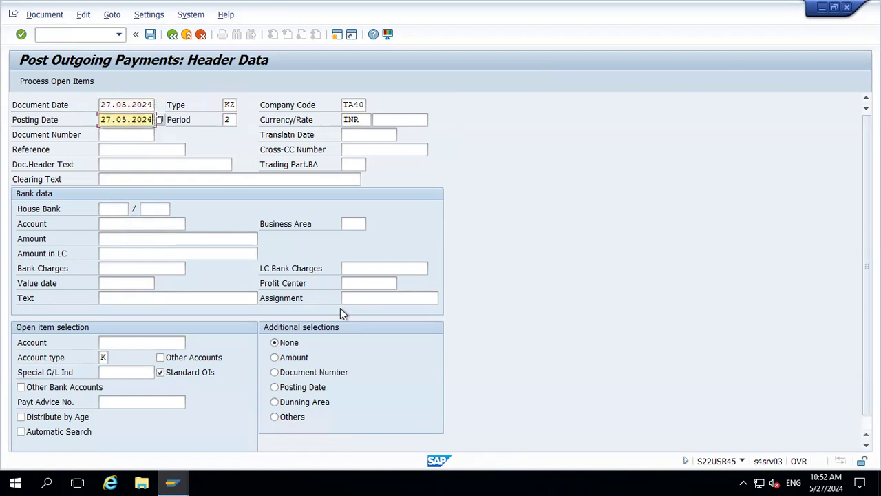
{"action": "key", "text": "Down"}
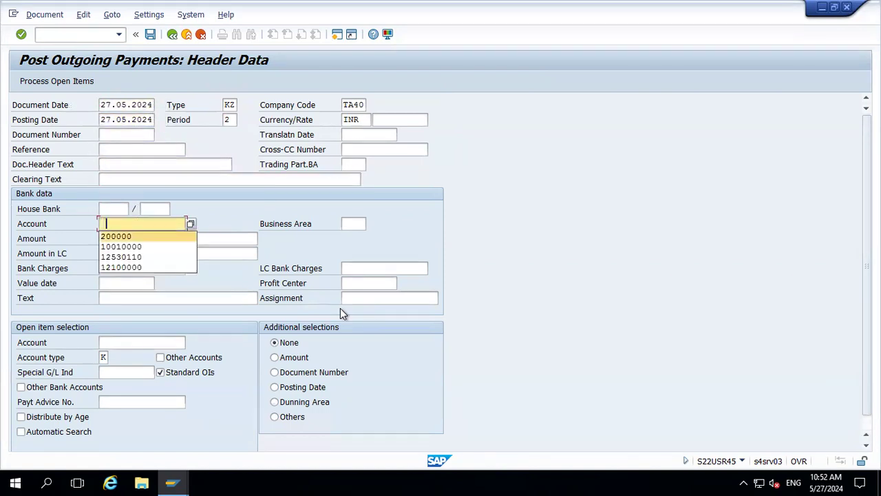
{"action": "key", "text": "Tab"}
{"action": "key", "text": "Tab"}
{"action": "key", "text": "space"}
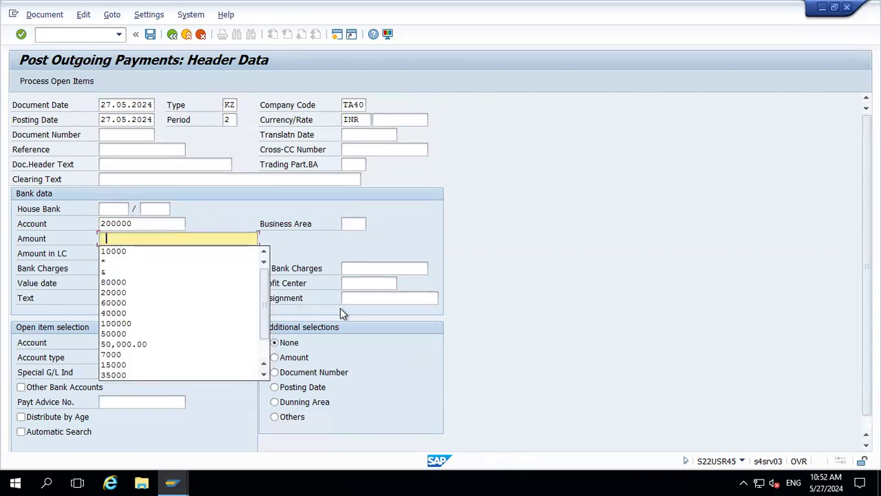
{"action": "key", "text": "Down"}
{"action": "key", "text": "Tab"}
{"action": "key", "text": "Tab"}
{"action": "key", "text": "Tab"}
{"action": "key", "text": "Tab"}
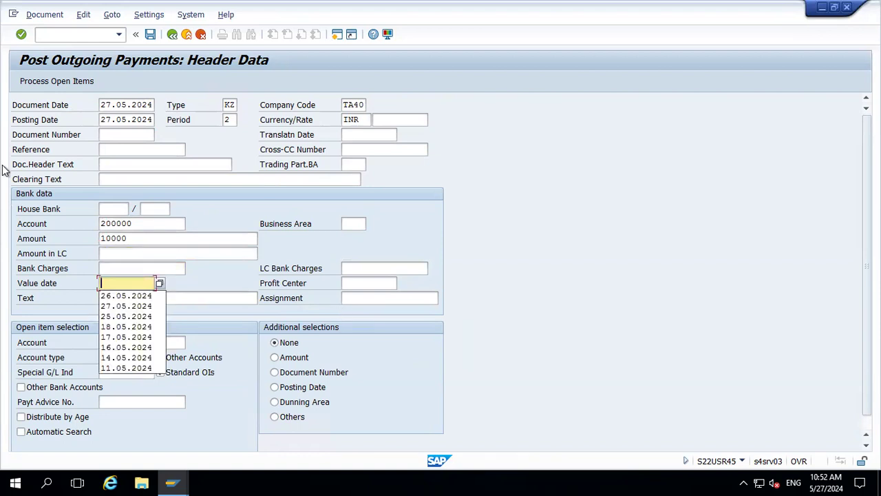
Step: Change the outgoing payment's document date to 25.05.2024
{"action": "left_click", "coordinate": [155, 104]}
{"action": "key", "text": "BackSpace"}
{"action": "key", "text": "BackSpace"}
{"action": "key", "text": "BackSpace"}
{"action": "key", "text": "BackSpace"}
{"action": "key", "text": "BackSpace"}
{"action": "key", "text": "BackSpace"}
{"action": "key", "text": "BackSpace"}
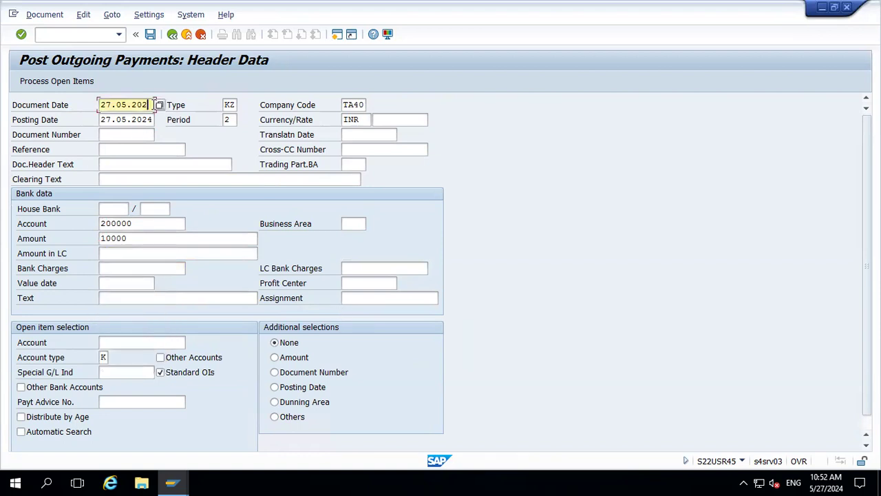
{"action": "key", "text": "BackSpace"}
{"action": "key", "text": "BackSpace"}
{"action": "key", "text": "BackSpace"}
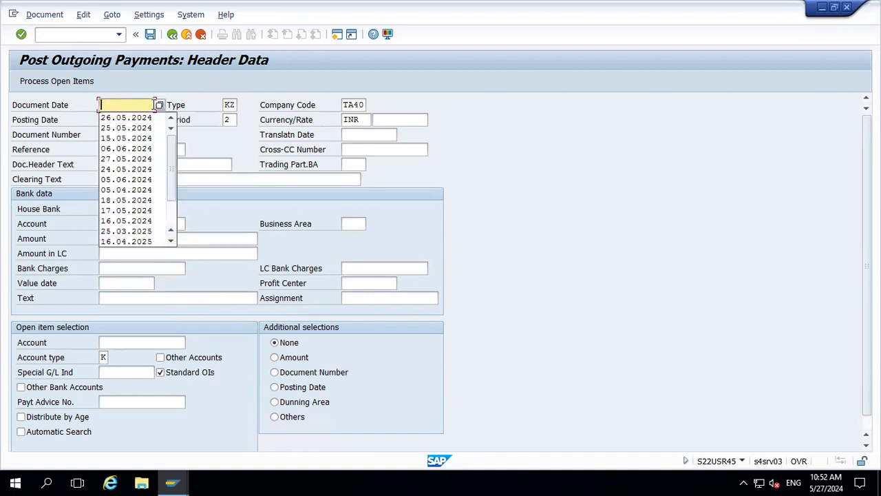
{"action": "type", "text": "25.05"}
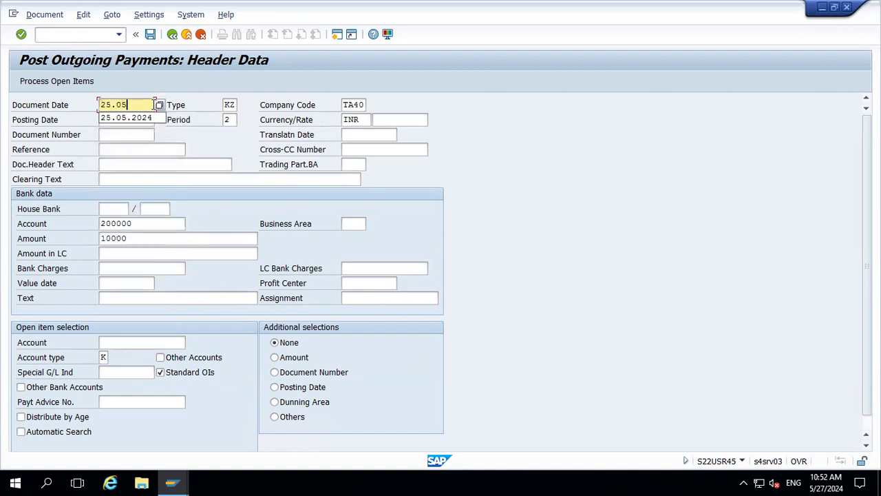
{"action": "key", "text": "Down"}
Step: Change the outgoing payment's posting date to 25.05.2024
{"action": "key", "text": "Tab"}
{"action": "key", "text": "Tab"}
{"action": "key", "text": "Tab"}
{"action": "key", "text": "BackSpace"}
{"action": "key", "text": "BackSpace"}
{"action": "key", "text": "BackSpace"}
{"action": "key", "text": "BackSpace"}
{"action": "key", "text": "BackSpace"}
{"action": "key", "text": "BackSpace"}
{"action": "key", "text": "BackSpace"}
{"action": "key", "text": "BackSpace"}
{"action": "key", "text": "BackSpace"}
{"action": "key", "text": "BackSpace"}
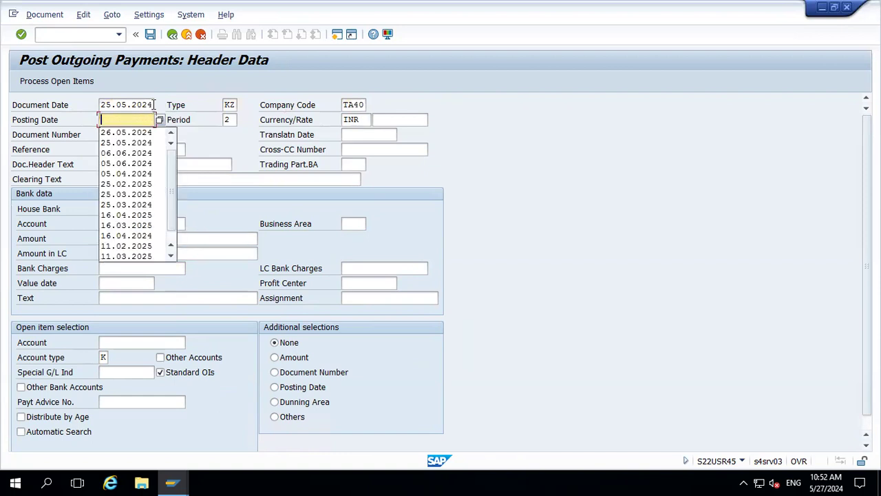
{"action": "key", "text": "Down"}
{"action": "key", "text": "Down"}
{"action": "key", "text": "Return"}
Step: Set the value date in the payment's bank data to 25.05.2024
{"action": "key", "text": "Tab"}
{"action": "key", "text": "Tab"}
{"action": "key", "text": "Tab"}
{"action": "key", "text": "Tab"}
{"action": "key", "text": "Tab"}
{"action": "key", "text": "Tab"}
{"action": "key", "text": "Tab"}
{"action": "key", "text": "Tab"}
{"action": "key", "text": "Tab"}
{"action": "key", "text": "Tab"}
{"action": "key", "text": "Tab"}
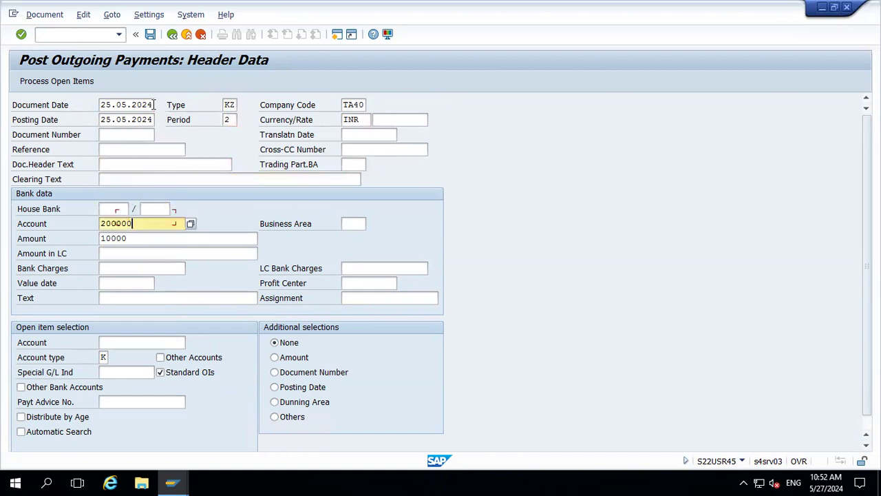
{"action": "key", "text": "Tab"}
{"action": "key", "text": "Tab"}
{"action": "key", "text": "Tab"}
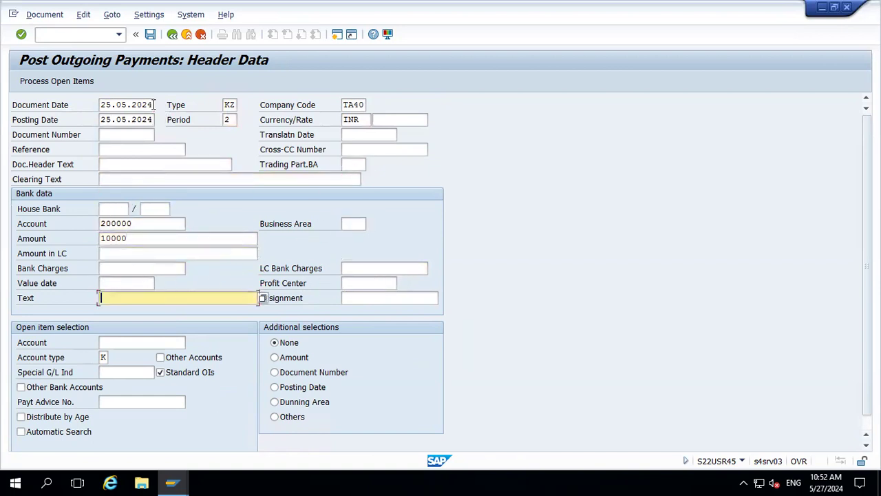
{"action": "key", "text": "shift+Tab"}
{"action": "key", "text": "shift+Tab"}
{"action": "key", "text": "BackSpace"}
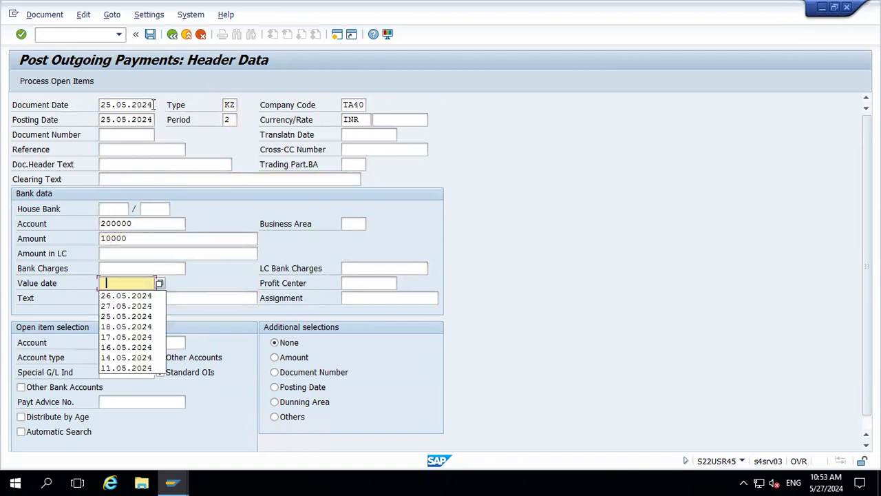
{"action": "type", "text": "25."}
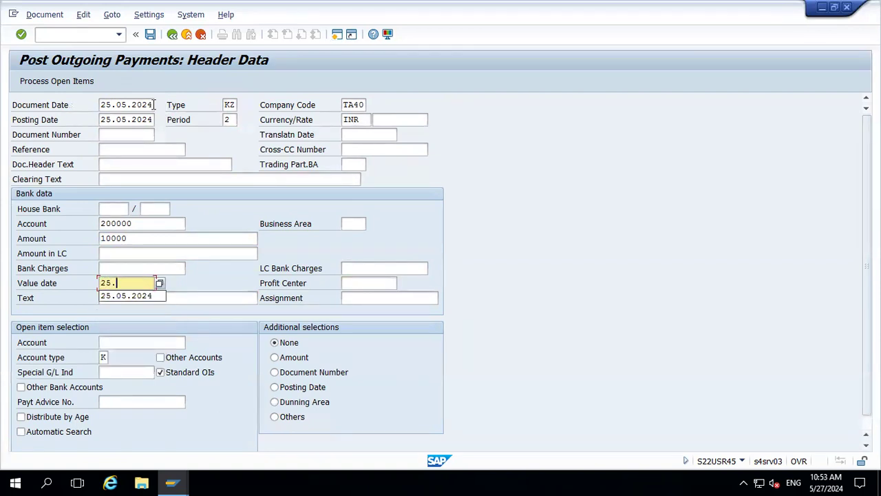
{"action": "key", "text": "Down"}
Step: Enter XXX as the text in the payment's bank data
{"action": "key", "text": "Tab"}
{"action": "key", "text": "Tab"}
{"action": "key", "text": "Tab"}
{"action": "key", "text": "shift+Tab"}
{"action": "key", "text": "Down"}
{"action": "key", "text": "Return"}
Step: Select the TEST VENDOR TA40 -1 account for the payment, load its open items and toggle the assignment of the invoice dated 15.05.2024
{"action": "key", "text": "Tab"}
{"action": "key", "text": "Tab"}
{"action": "key", "text": "Down"}
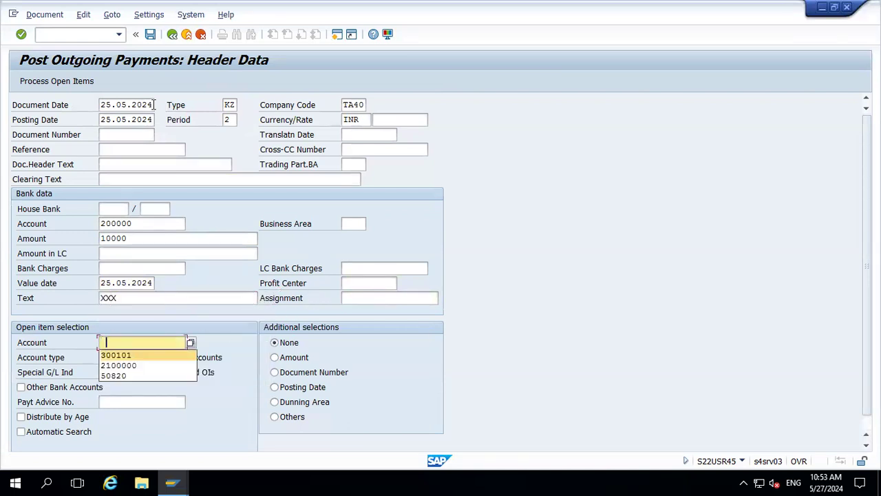
{"action": "key", "text": "Return"}
{"action": "key", "text": "Return"}
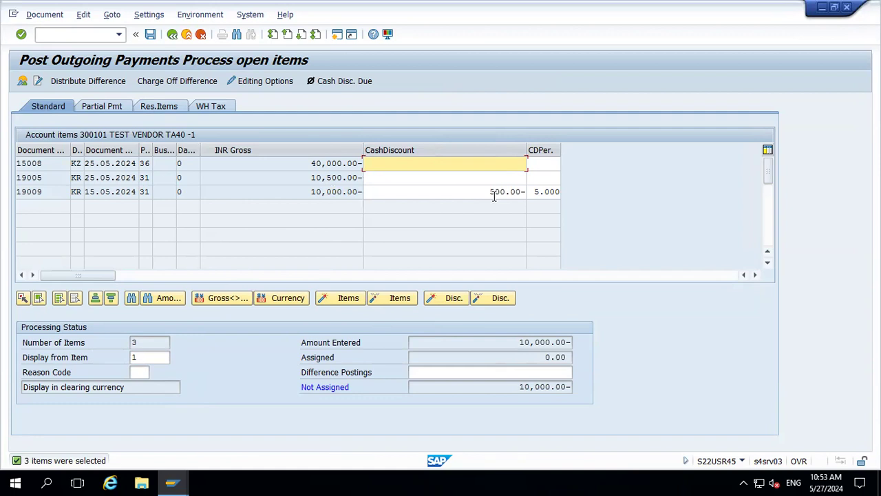
{"action": "double_click", "coordinate": [324, 194]}
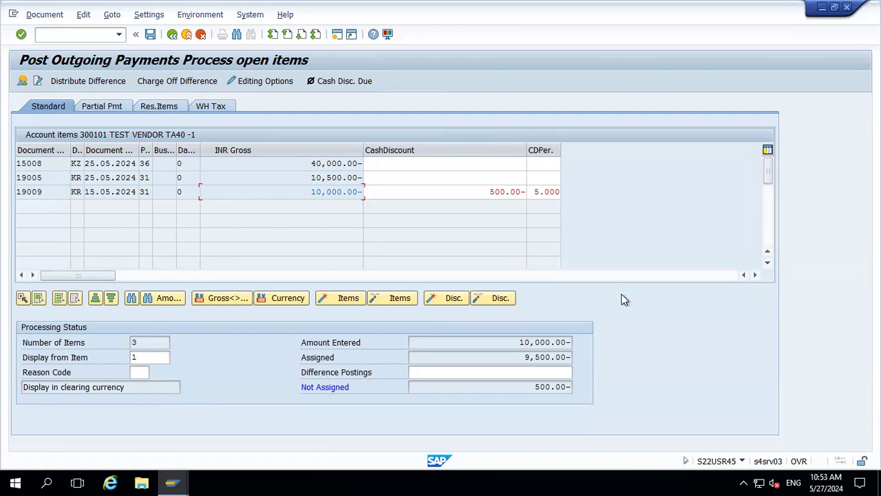
Step: Check the invoice's net due date in the vendor line item display, and exit the payment without posting it
{"action": "key", "text": "alt+Tab"}
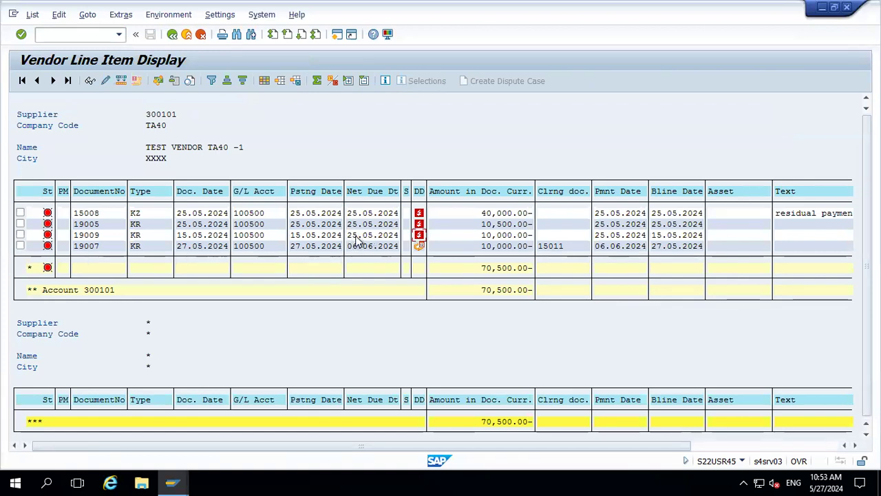
{"action": "key", "text": "alt+Tab"}
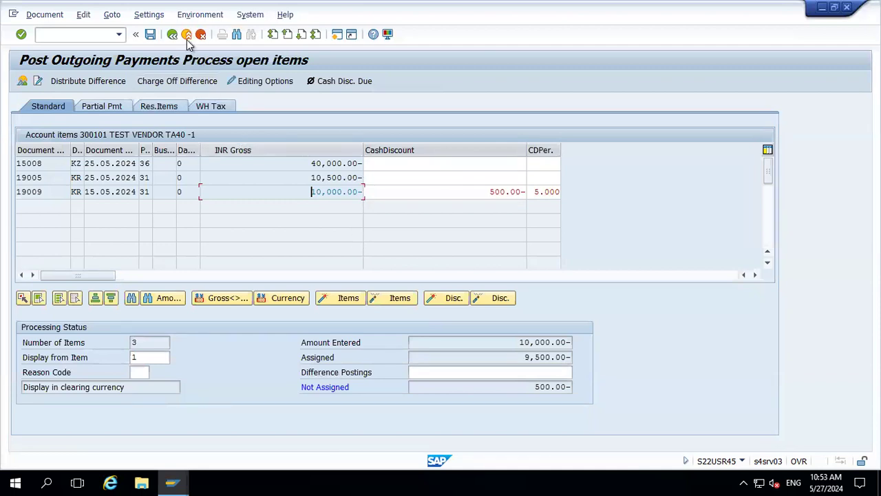
{"action": "left_click", "coordinate": [186, 35]}
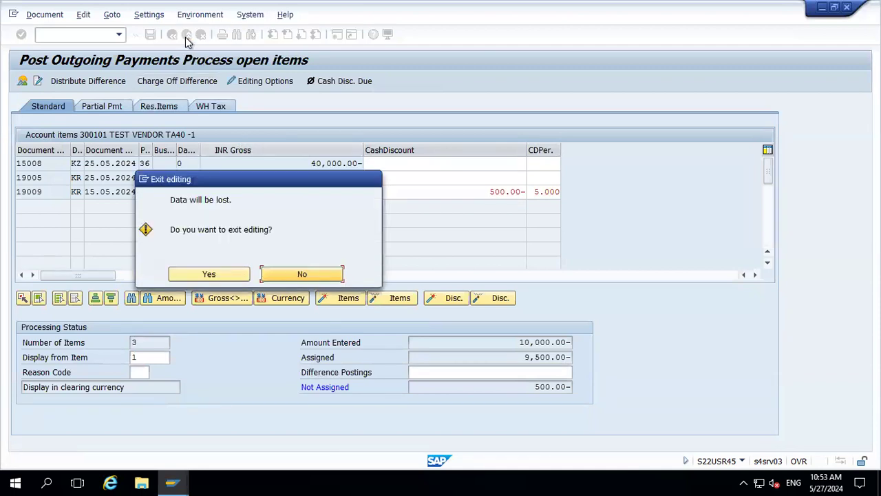
{"action": "left_click", "coordinate": [203, 274]}
Step: Start a new outgoing payment with transaction F-53 and set its document date to 26.06.2024
{"action": "type", "text": "f-53"}
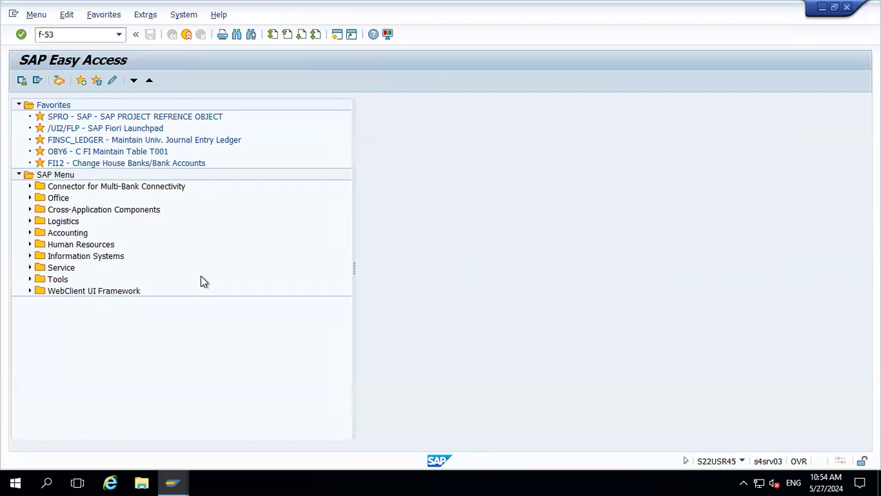
{"action": "key", "text": "Return"}
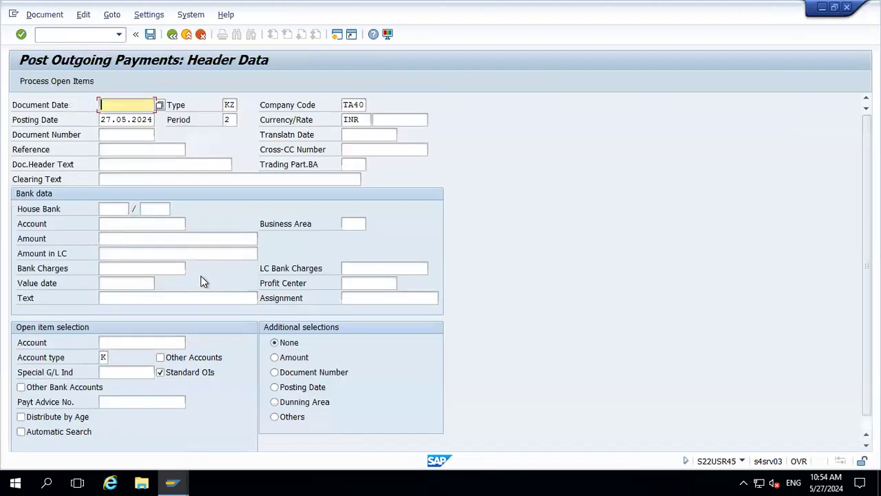
{"action": "type", "text": "2"}
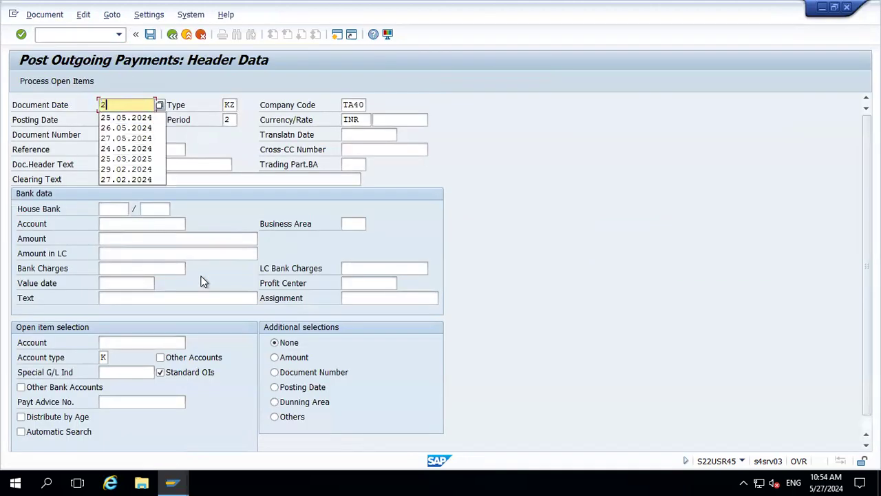
{"action": "type", "text": "6.06.2024"}
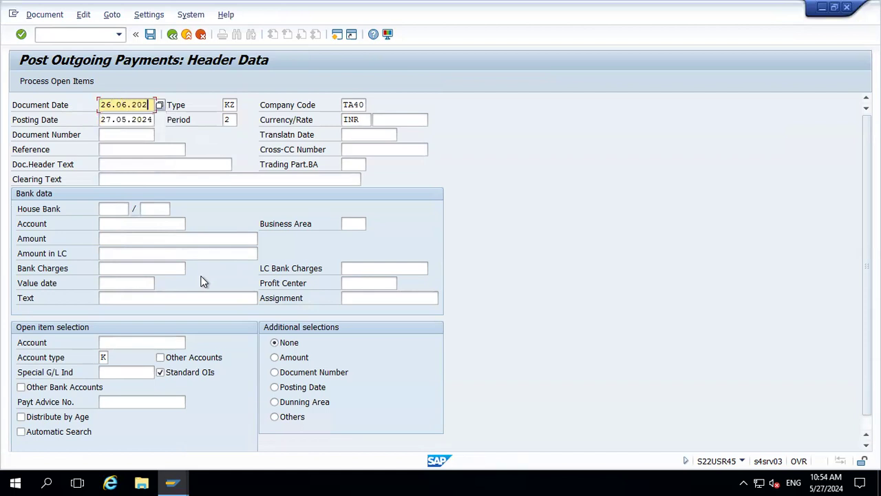
Step: Change the outgoing payment's posting date to 26.06.2024
{"action": "key", "text": "Tab"}
{"action": "key", "text": "Delete"}
{"action": "key", "text": "Delete"}
{"action": "key", "text": "Delete"}
{"action": "key", "text": "Delete"}
{"action": "key", "text": "Delete"}
{"action": "key", "text": "Delete"}
{"action": "key", "text": "Delete"}
{"action": "key", "text": "Delete"}
{"action": "key", "text": "Delete"}
{"action": "key", "text": "Delete"}
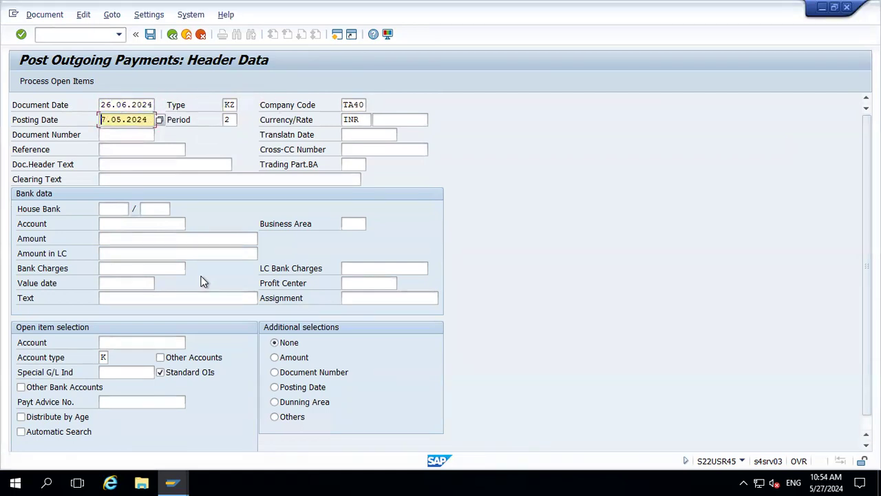
{"action": "key", "text": "BackSpace"}
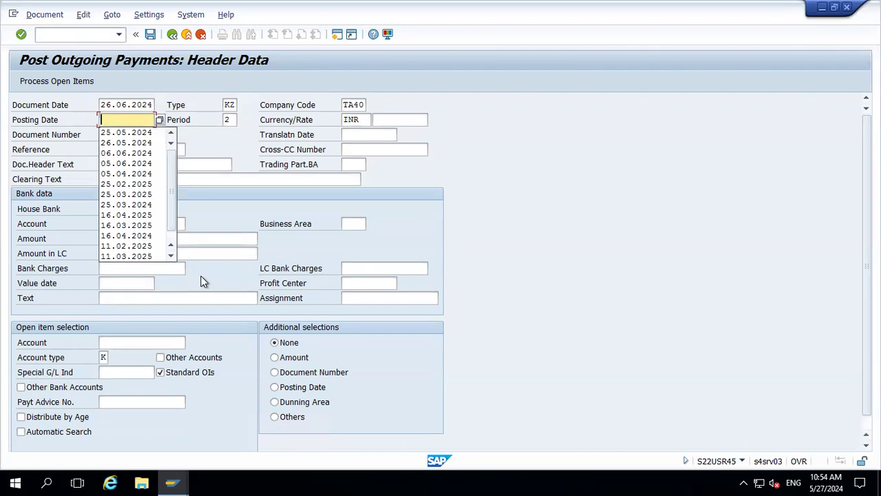
{"action": "type", "text": "26."}
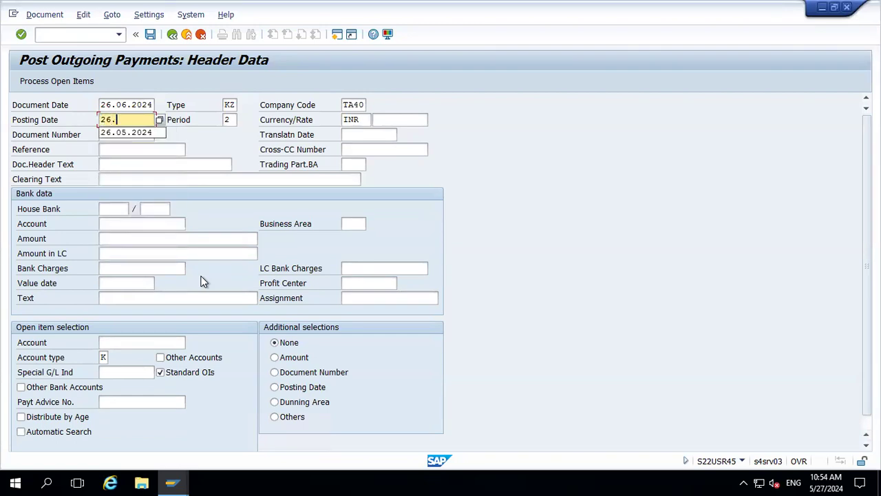
{"action": "type", "text": "06.2024"}
Step: Fill in the bank G/L account and an amount of 10000 in the payment's bank data
{"action": "key", "text": "Tab"}
{"action": "key", "text": "Tab"}
{"action": "key", "text": "Tab"}
{"action": "key", "text": "Tab"}
{"action": "key", "text": "Tab"}
{"action": "key", "text": "Tab"}
{"action": "key", "text": "Tab"}
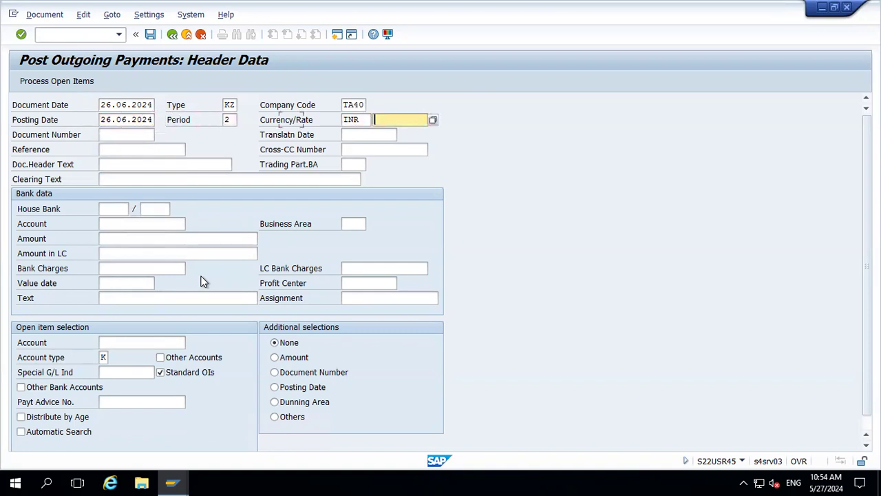
{"action": "key", "text": "Tab"}
{"action": "key", "text": "Tab"}
{"action": "key", "text": "space"}
{"action": "key", "text": "Down"}
{"action": "key", "text": "Tab"}
{"action": "key", "text": "Tab"}
{"action": "key", "text": "space"}
{"action": "key", "text": "Down"}
Step: Set the bank data's value date to 26.05.2024 and enter XXX as the text
{"action": "key", "text": "Tab"}
{"action": "key", "text": "Tab"}
{"action": "key", "text": "Tab"}
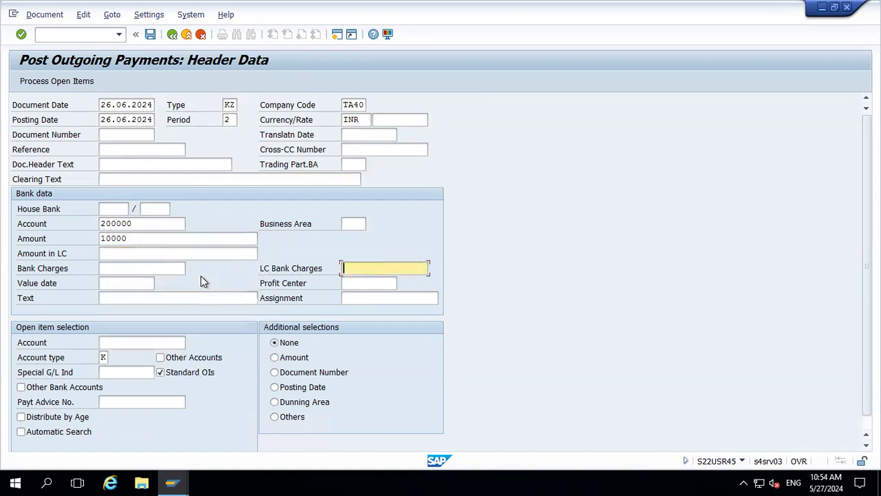
{"action": "key", "text": "Tab"}
{"action": "key", "text": "space"}
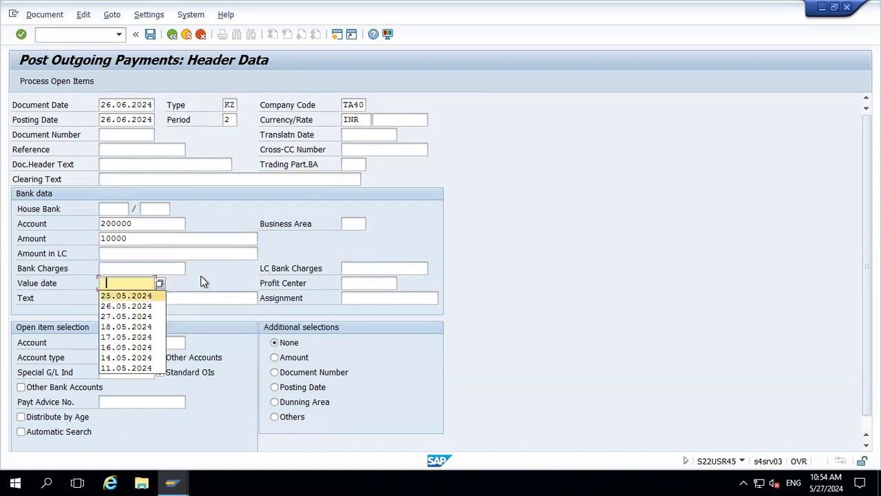
{"action": "key", "text": "BackSpace"}
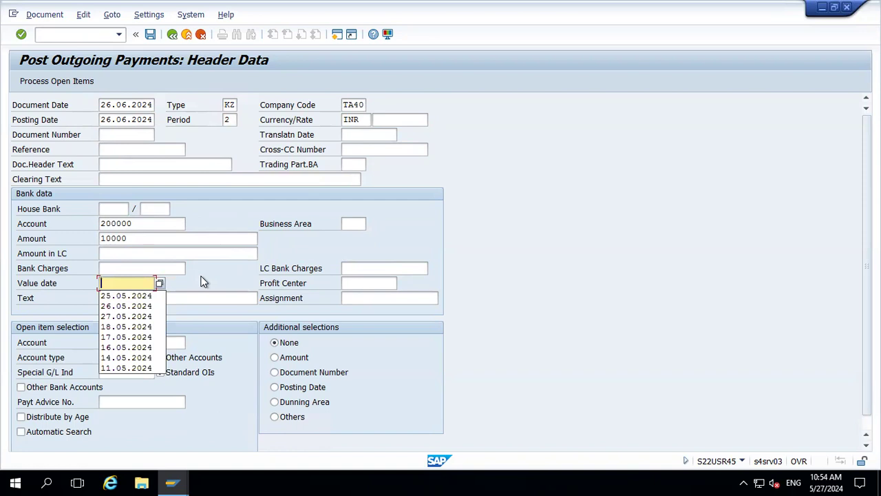
{"action": "type", "text": "26"}
{"action": "key", "text": "Down"}
{"action": "key", "text": "Tab"}
{"action": "type", "text": "XXX"}
Step: Load the TEST VENDOR TA40 -1 open items to check the cash discount for the 26.06.2024 payment, and exit without posting
{"action": "key", "text": "Tab"}
{"action": "key", "text": "Tab"}
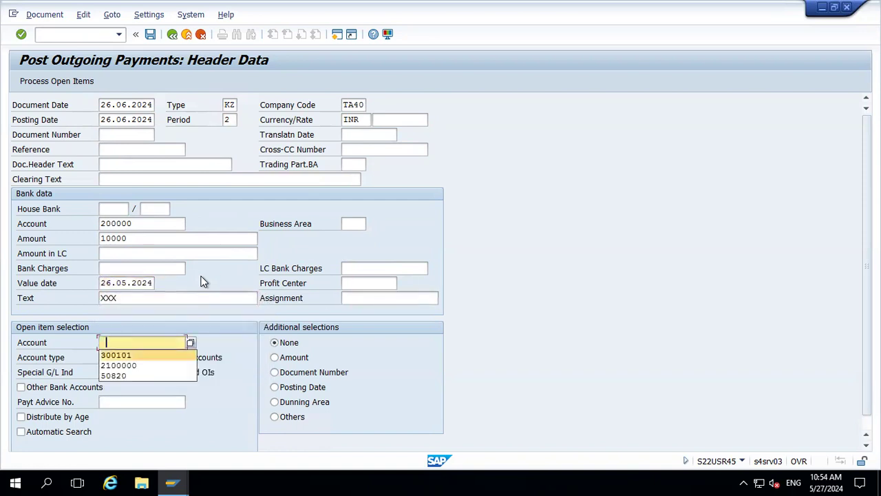
{"action": "key", "text": "Return"}
{"action": "key", "text": "Return"}
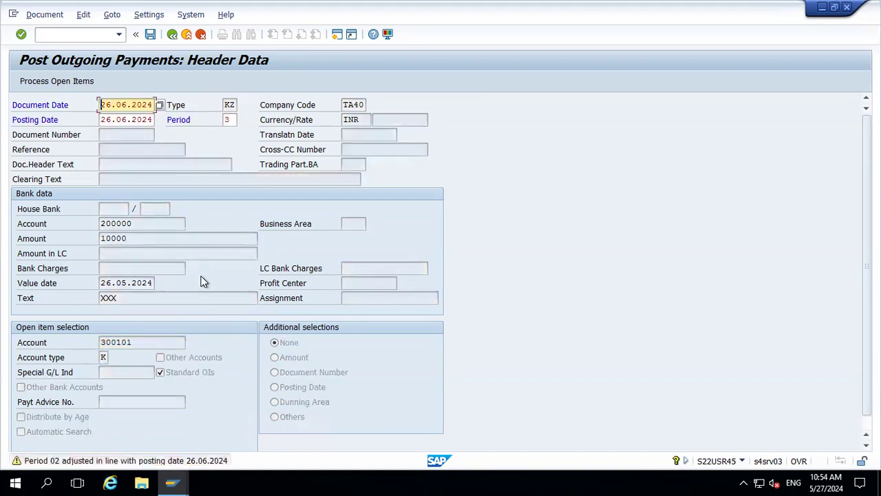
{"action": "key", "text": "Return"}
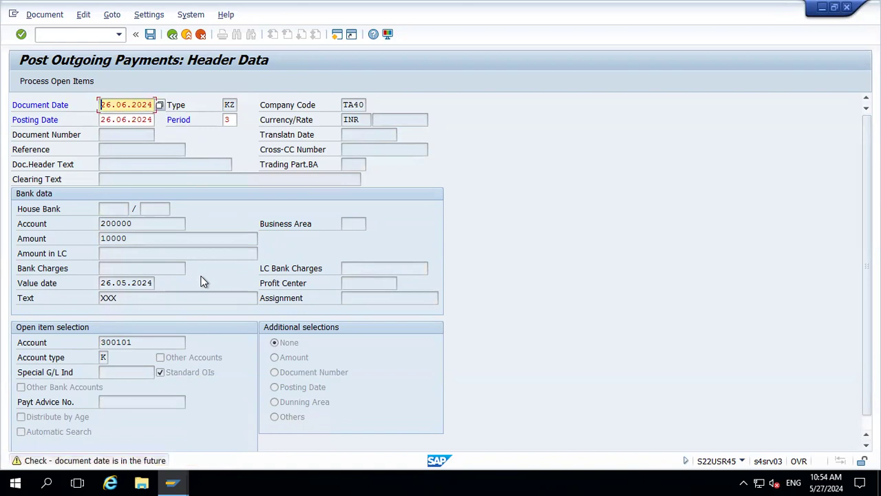
{"action": "key", "text": "Return"}
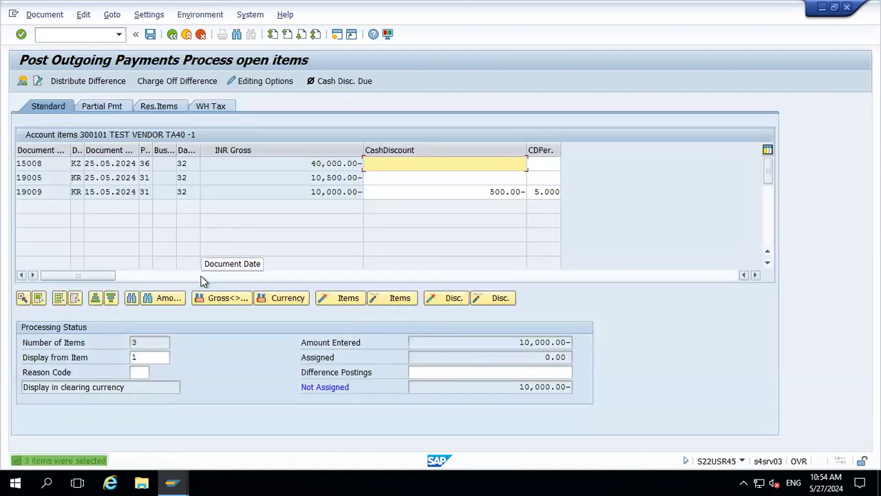
{"action": "left_click", "coordinate": [189, 41]}
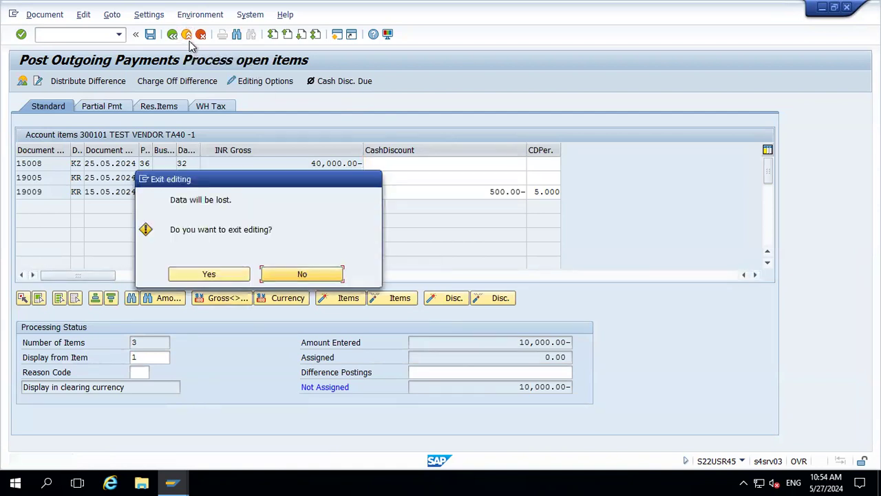
{"action": "left_click", "coordinate": [221, 271]}
Step: Start another outgoing payment with transaction F-53 and set its document date to 26.05.2024
{"action": "type", "text": "f-53"}
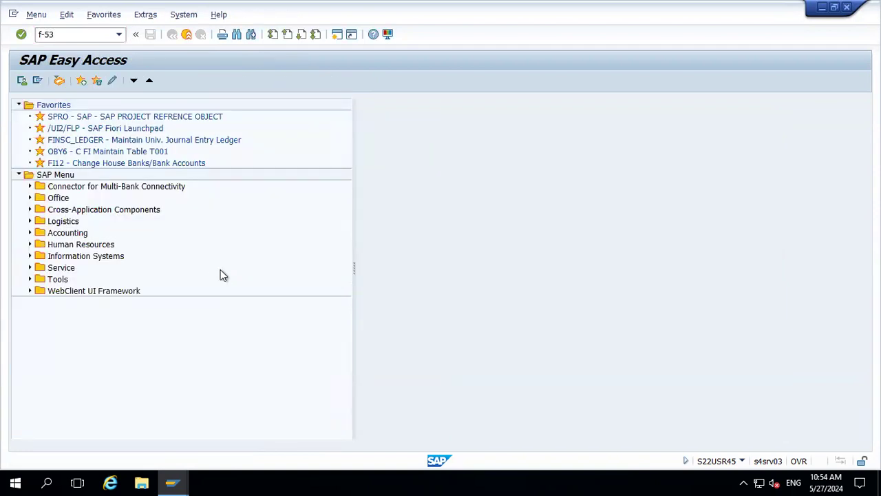
{"action": "key", "text": "Return"}
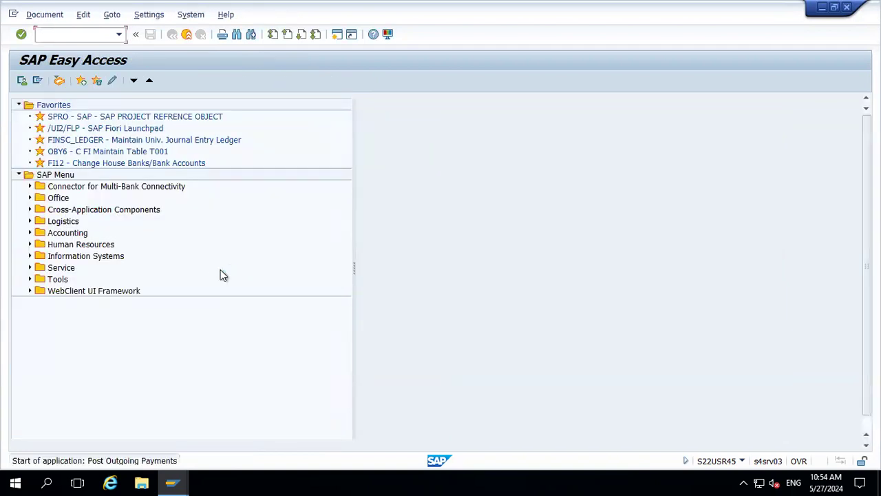
{"action": "type", "text": "26.05"}
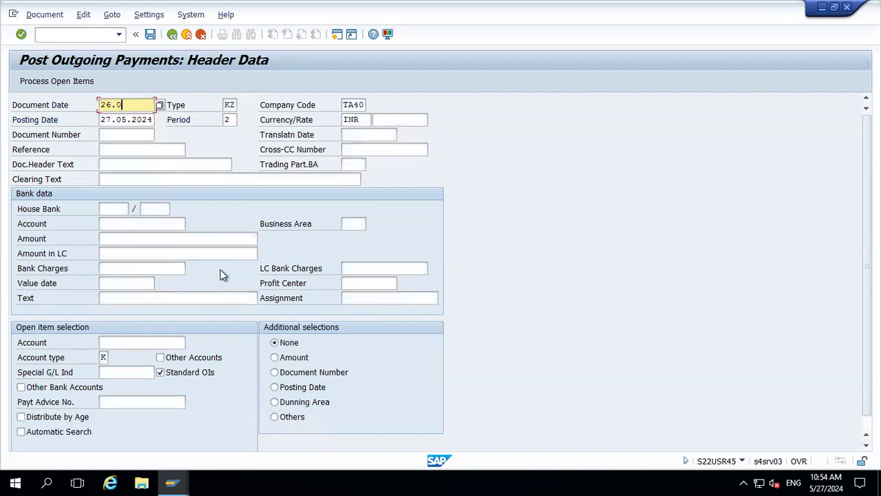
{"action": "key", "text": "Down"}
{"action": "key", "text": "Return"}
Step: Change the new outgoing payment's posting date to 25.05.2024
{"action": "key", "text": "Tab"}
{"action": "key", "text": "Tab"}
{"action": "key", "text": "Tab"}
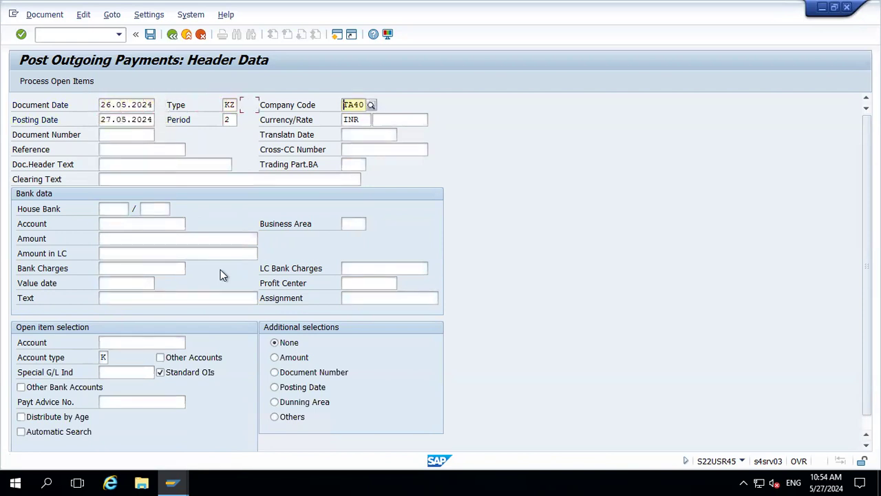
{"action": "key", "text": "Delete"}
{"action": "key", "text": "Delete"}
{"action": "key", "text": "Delete"}
{"action": "key", "text": "Delete"}
{"action": "key", "text": "Delete"}
{"action": "key", "text": "Delete"}
{"action": "key", "text": "Delete"}
{"action": "key", "text": "Delete"}
{"action": "key", "text": "Delete"}
{"action": "key", "text": "Delete"}
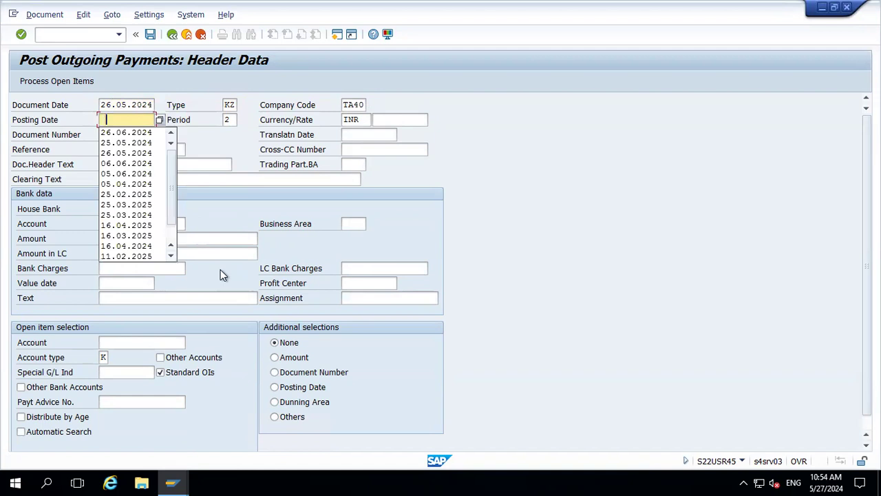
{"action": "key", "text": "Down"}
{"action": "key", "text": "Down"}
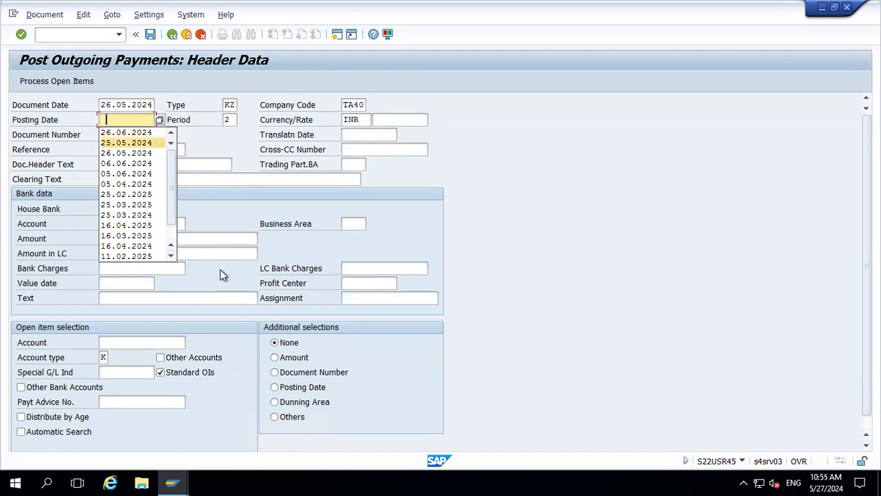
{"action": "key", "text": "Return"}
Step: Enter the bank G/L account and an amount of 10000 in the new payment's bank data
{"action": "key", "text": "Tab"}
{"action": "key", "text": "Tab"}
{"action": "key", "text": "Tab"}
{"action": "key", "text": "Tab"}
{"action": "key", "text": "Tab"}
{"action": "key", "text": "Tab"}
{"action": "key", "text": "Tab"}
{"action": "key", "text": "Tab"}
{"action": "key", "text": "Tab"}
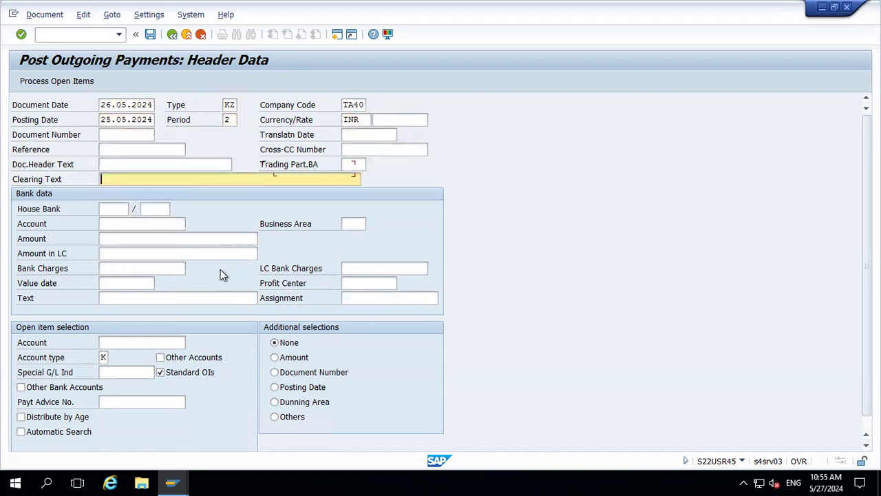
{"action": "key", "text": "Down"}
{"action": "key", "text": "Return"}
{"action": "key", "text": "Tab"}
{"action": "key", "text": "Tab"}
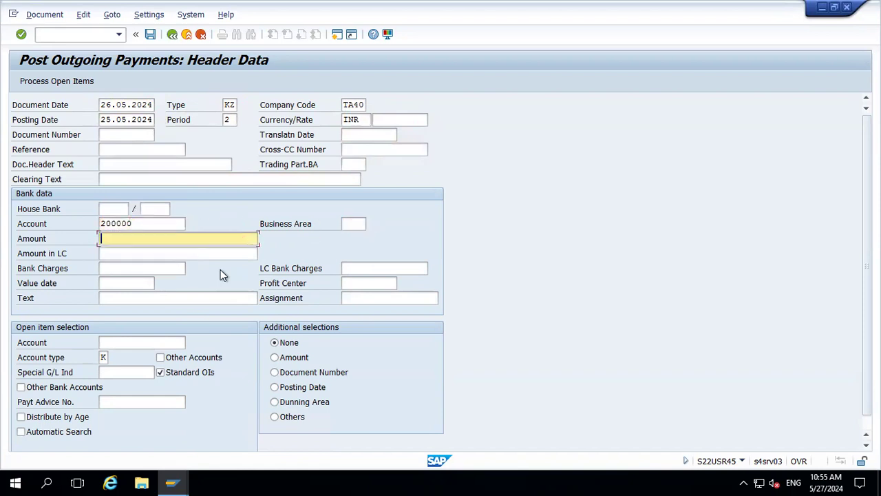
{"action": "key", "text": "Down"}
{"action": "key", "text": "Return"}
Step: Set the new payment's value date to 26.05.2024 and reuse the previous entry as its text
{"action": "key", "text": "Tab"}
{"action": "key", "text": "Tab"}
{"action": "key", "text": "Tab"}
{"action": "key", "text": "Down"}
{"action": "key", "text": "Return"}
{"action": "key", "text": "Tab"}
{"action": "key", "text": "Tab"}
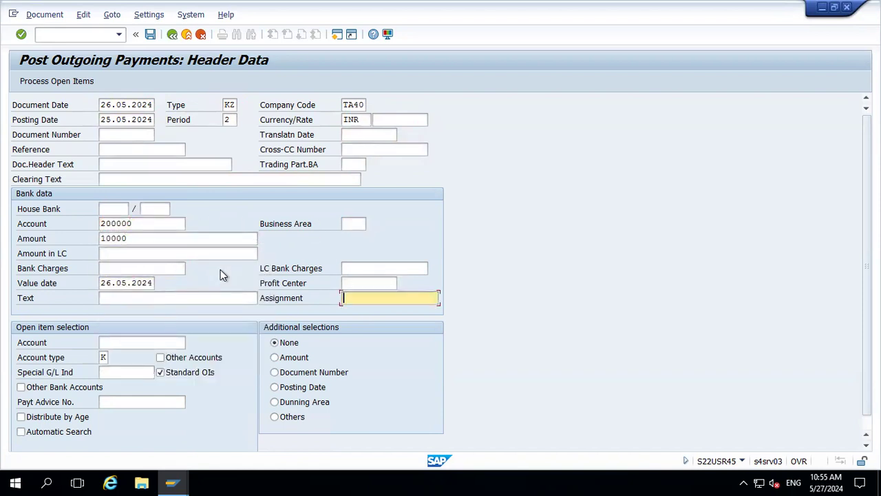
{"action": "key", "text": "shift+Tab"}
{"action": "key", "text": "Down"}
{"action": "key", "text": "Return"}
Step: Choose the TEST VENDOR TA40 -1 account for the new payment, load its open items and toggle the 15.05.2024 invoice's assignment
{"action": "key", "text": "Tab"}
{"action": "key", "text": "Tab"}
{"action": "key", "text": "Down"}
{"action": "key", "text": "Return"}
{"action": "key", "text": "Return"}
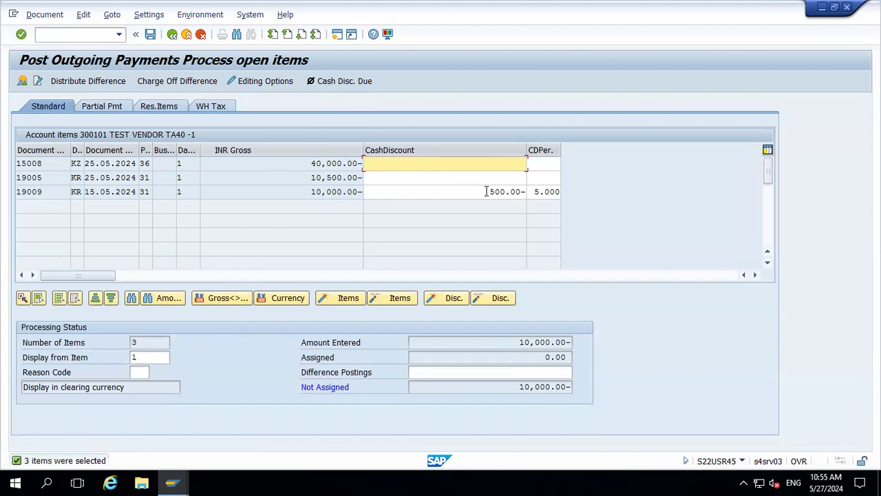
{"action": "double_click", "coordinate": [327, 193]}
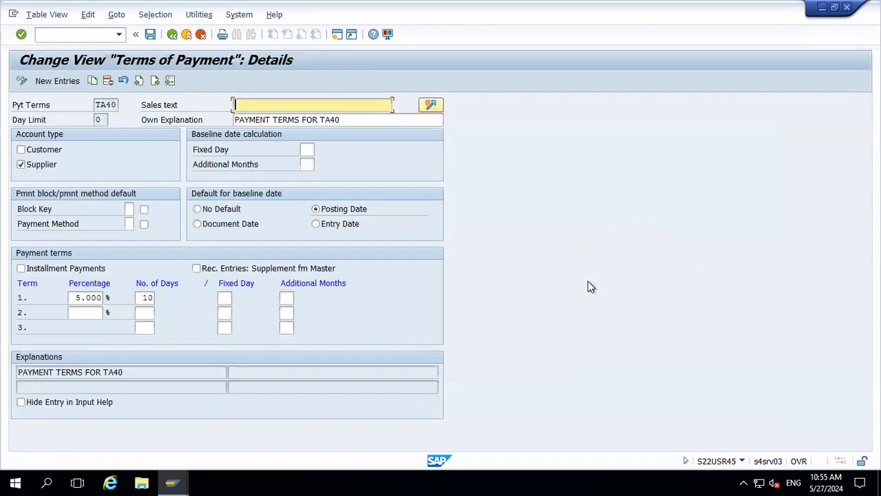
Step: Compare the vendor's line item due dates with the TA40 payment terms
{"action": "key", "text": "alt+Tab"}
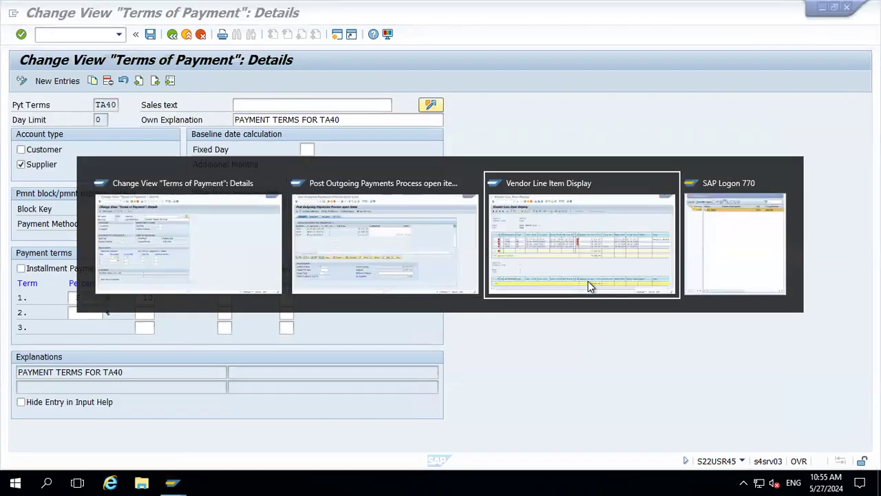
{"action": "left_click", "coordinate": [588, 281]}
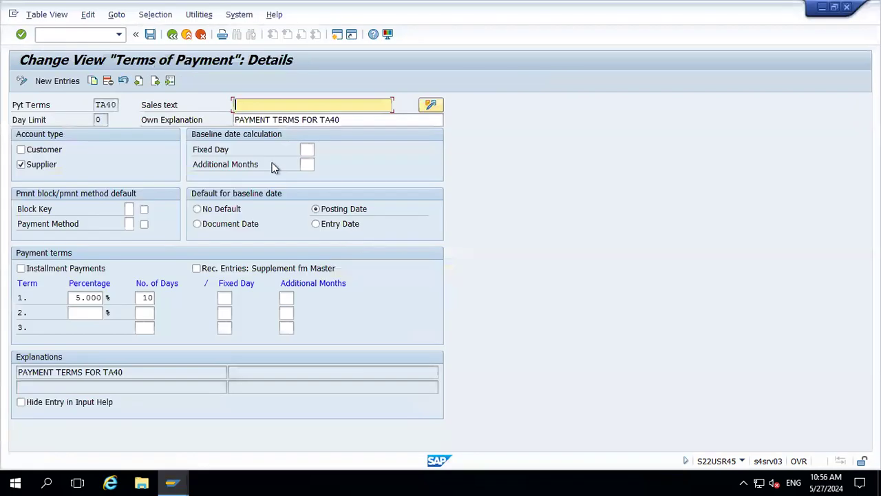
Step: Abandon the outgoing payment being processed and start a new one with transaction F-53
{"action": "key", "text": "alt+Tab"}
{"action": "key", "text": "alt+Tab"}
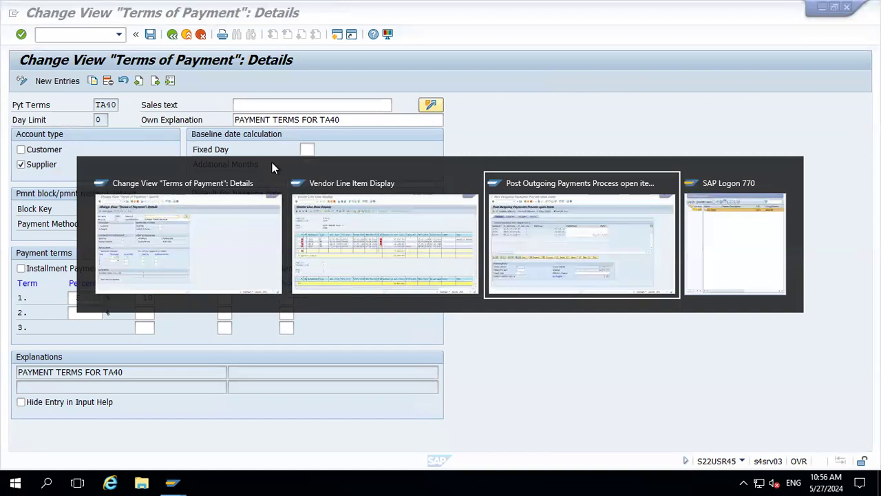
{"action": "left_click", "coordinate": [186, 34]}
{"action": "left_click", "coordinate": [209, 274]}
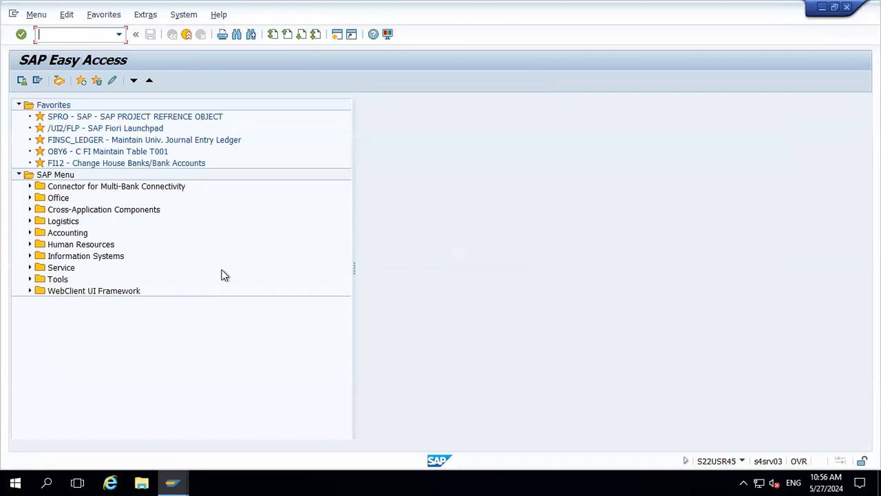
{"action": "type", "text": "f-53"}
{"action": "key", "text": "Return"}
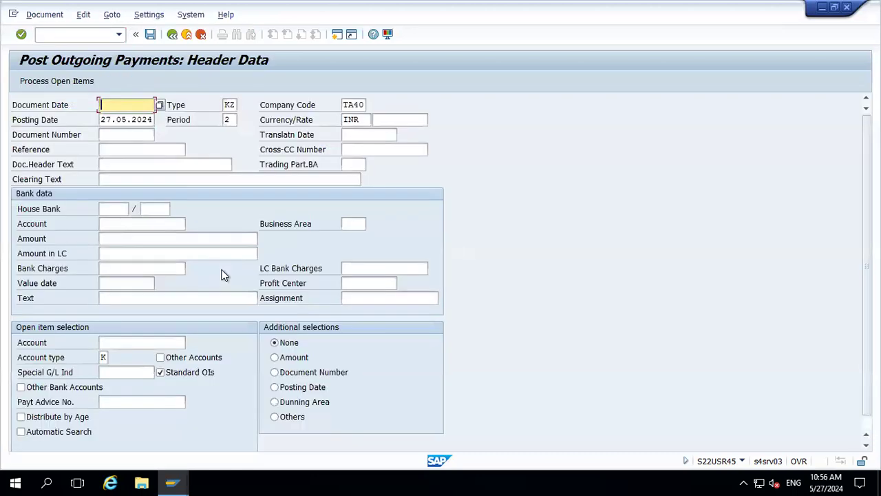
Step: Set both the document date and the posting date of the new payment to 25.05.2024
{"action": "key", "text": "BackSpace"}
{"action": "key", "text": "Down"}
{"action": "key", "text": "Down"}
{"action": "key", "text": "Down"}
{"action": "key", "text": "Return"}
{"action": "key", "text": "Tab"}
{"action": "key", "text": "Tab"}
{"action": "key", "text": "Tab"}
{"action": "key", "text": "Delete"}
{"action": "key", "text": "Delete"}
{"action": "key", "text": "Delete"}
{"action": "key", "text": "Delete"}
{"action": "key", "text": "Delete"}
{"action": "key", "text": "Delete"}
{"action": "key", "text": "Delete"}
{"action": "key", "text": "Delete"}
{"action": "key", "text": "Delete"}
{"action": "key", "text": "Delete"}
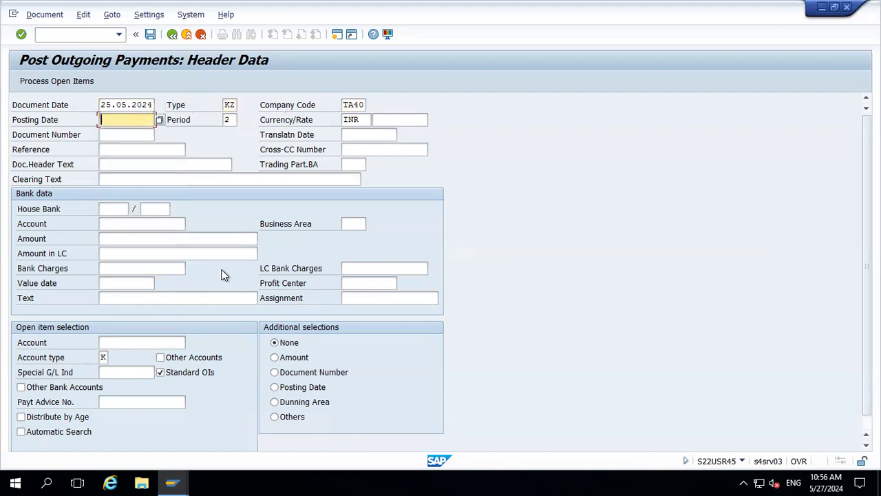
{"action": "key", "text": "Down"}
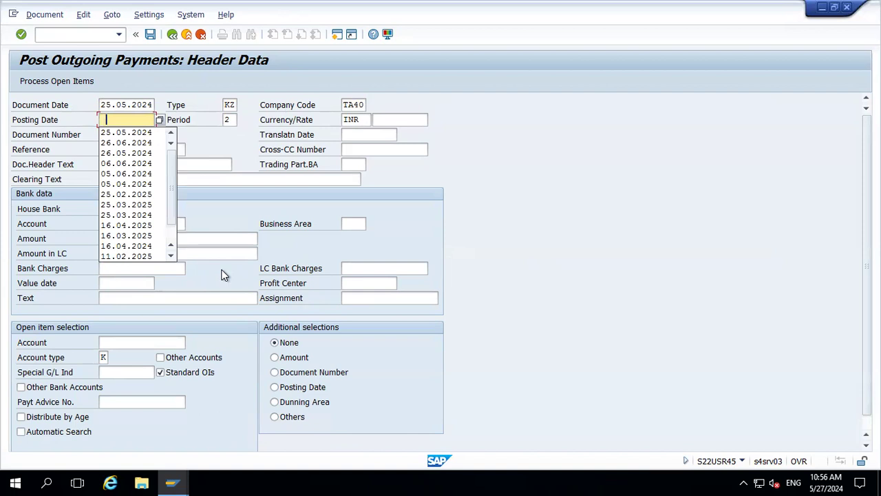
{"action": "key", "text": "Down"}
{"action": "key", "text": "Return"}
Step: Enter the cash G/L account and an amount of 10000 in the payment's bank data
{"action": "key", "text": "Tab"}
{"action": "key", "text": "Tab"}
{"action": "key", "text": "Tab"}
{"action": "key", "text": "Tab"}
{"action": "key", "text": "Tab"}
{"action": "key", "text": "Tab"}
{"action": "key", "text": "Tab"}
{"action": "key", "text": "Tab"}
{"action": "key", "text": "Tab"}
{"action": "key", "text": "Tab"}
{"action": "key", "text": "Tab"}
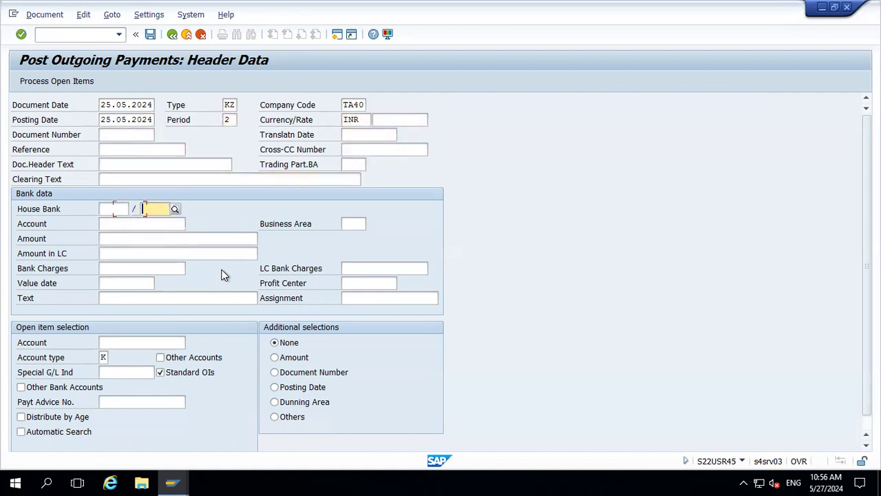
{"action": "key", "text": "Tab"}
{"action": "key", "text": "Down"}
{"action": "key", "text": "Return"}
{"action": "key", "text": "Tab"}
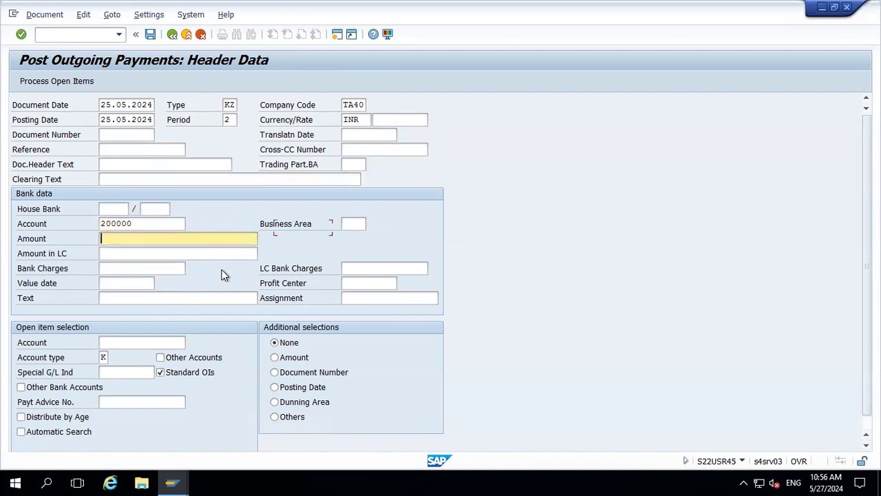
{"action": "key", "text": "Down"}
{"action": "key", "text": "Down"}
{"action": "key", "text": "Return"}
{"action": "key", "text": "Tab"}
{"action": "key", "text": "Tab"}
{"action": "key", "text": "Tab"}
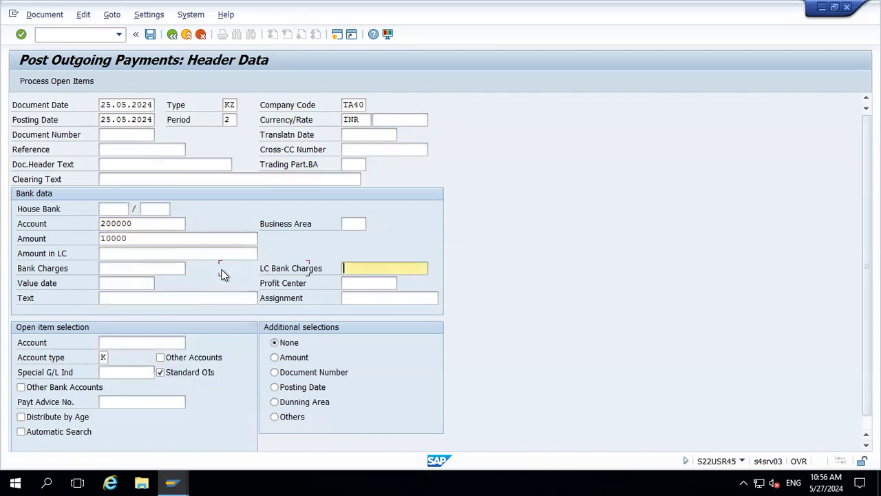
{"action": "key", "text": "Tab"}
{"action": "key", "text": "Down"}
{"action": "key", "text": "Down"}
{"action": "key", "text": "Return"}
{"action": "key", "text": "Tab"}
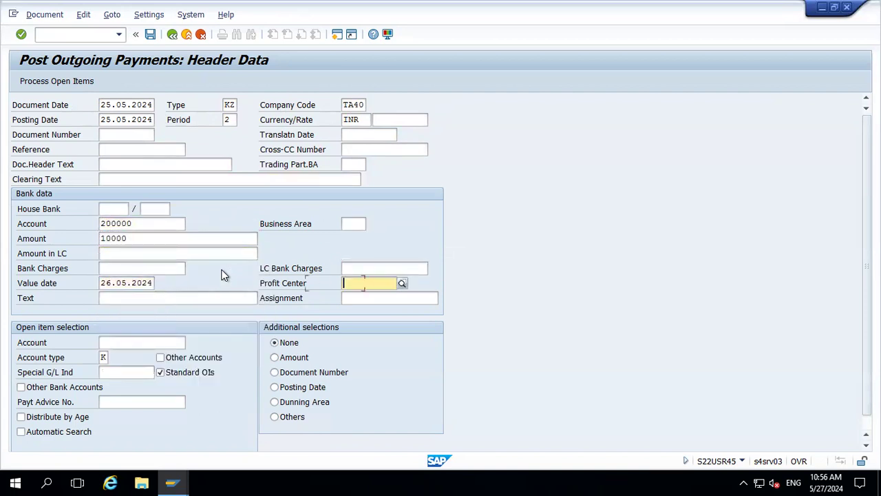
{"action": "key", "text": "shift+Tab"}
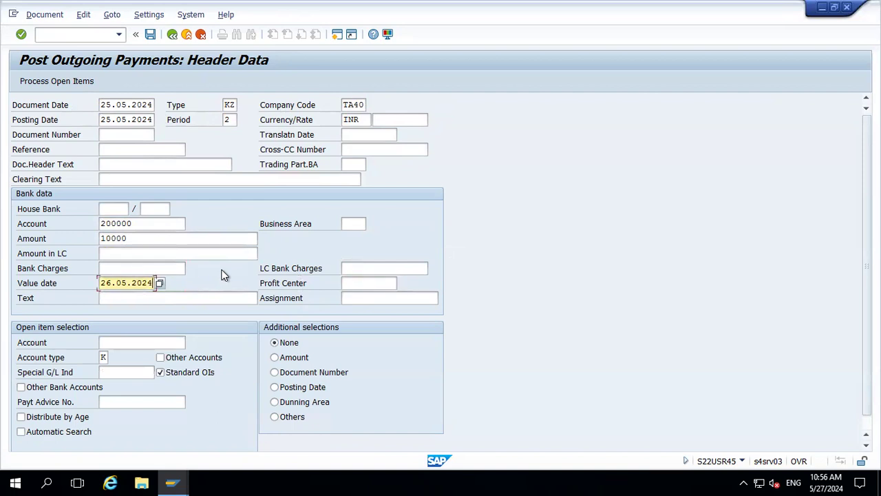
{"action": "key", "text": "BackSpace"}
{"action": "key", "text": "BackSpace"}
{"action": "key", "text": "BackSpace"}
{"action": "key", "text": "BackSpace"}
{"action": "key", "text": "BackSpace"}
{"action": "key", "text": "BackSpace"}
{"action": "key", "text": "BackSpace"}
{"action": "key", "text": "BackSpace"}
{"action": "key", "text": "BackSpace"}
{"action": "key", "text": "BackSpace"}
Step: Set the payment's value date to 25.05.2024 and its text to XXX
{"action": "key", "text": "Down"}
{"action": "key", "text": "Down"}
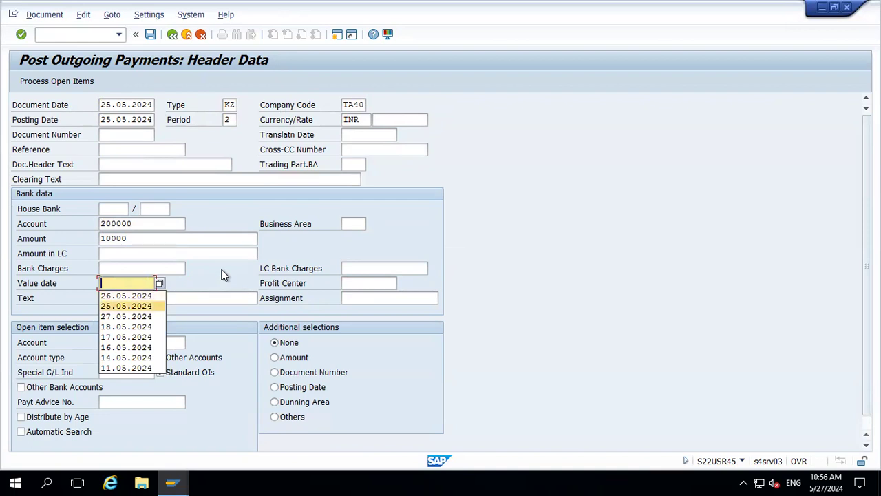
{"action": "key", "text": "Tab"}
{"action": "key", "text": "Tab"}
{"action": "key", "text": "Down"}
Step: Choose the TEST VENDOR TA40 -1 account, load its open items and assign the 15.05.2024 invoice with its cash discount
{"action": "key", "text": "Tab"}
{"action": "key", "text": "Tab"}
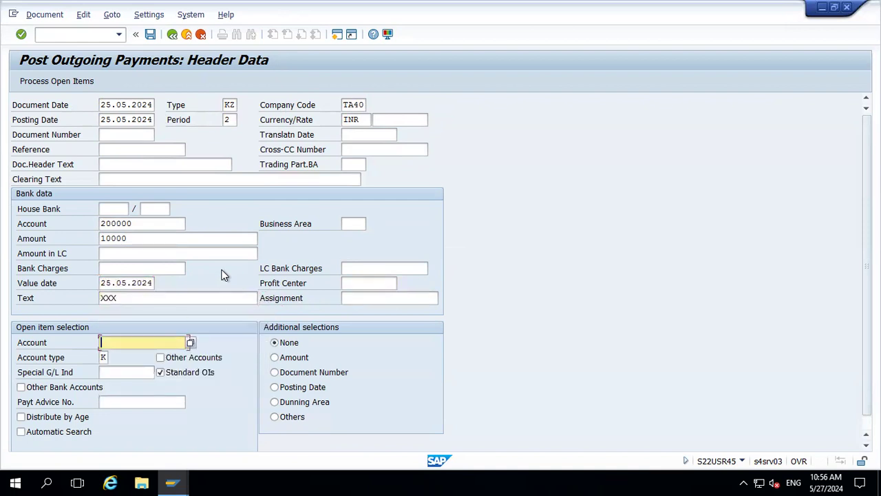
{"action": "key", "text": "Down"}
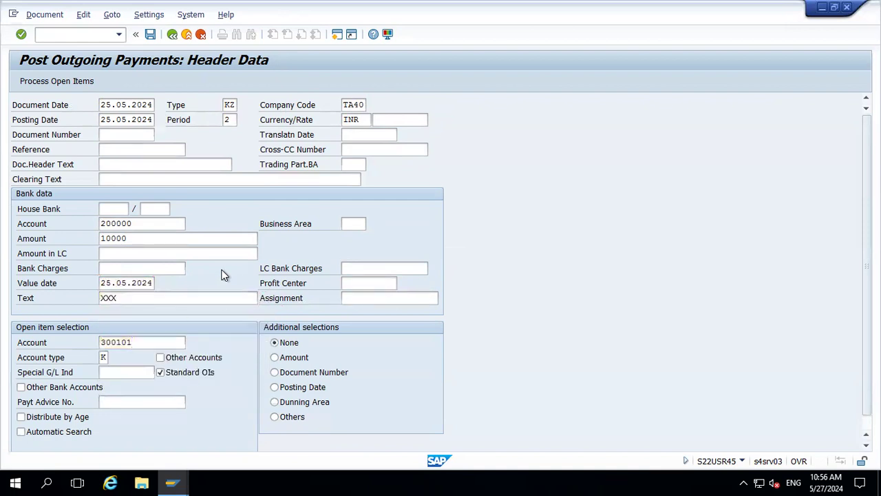
{"action": "key", "text": "Return"}
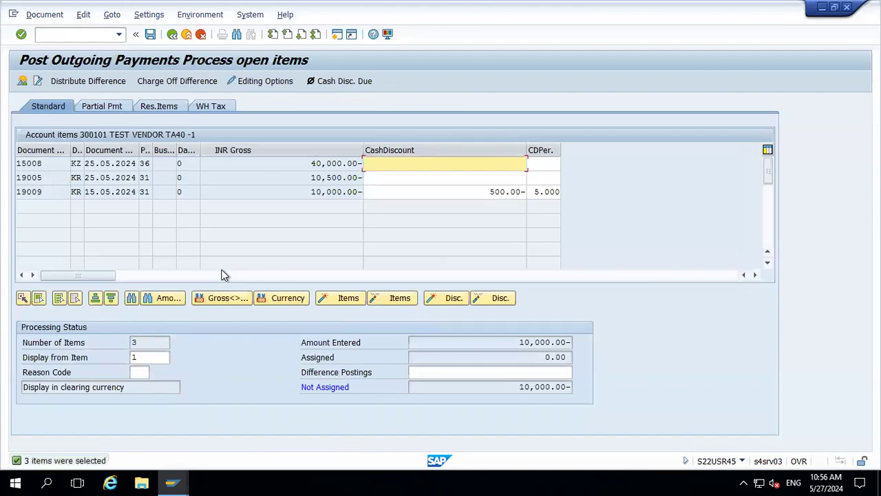
{"action": "double_click", "coordinate": [314, 193]}
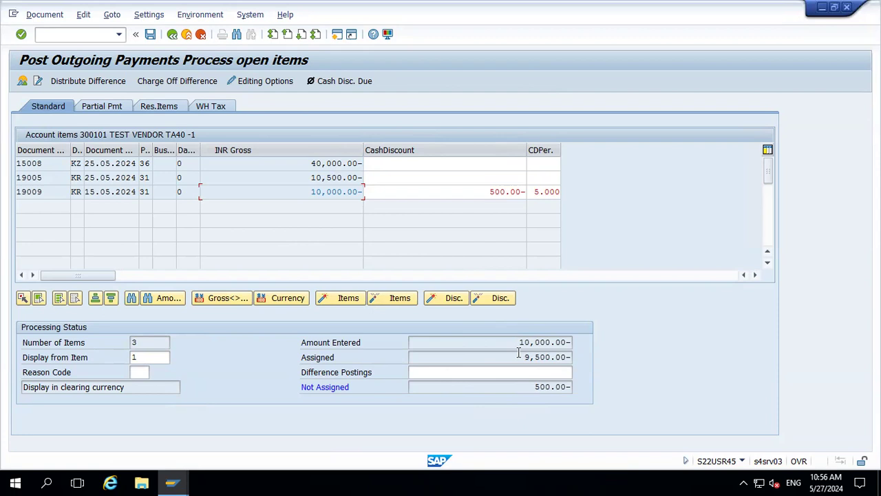
Step: Open the Cash Account item from the document overview and replace its amount with * so it is calculated automatically
{"action": "left_click", "coordinate": [22, 82]}
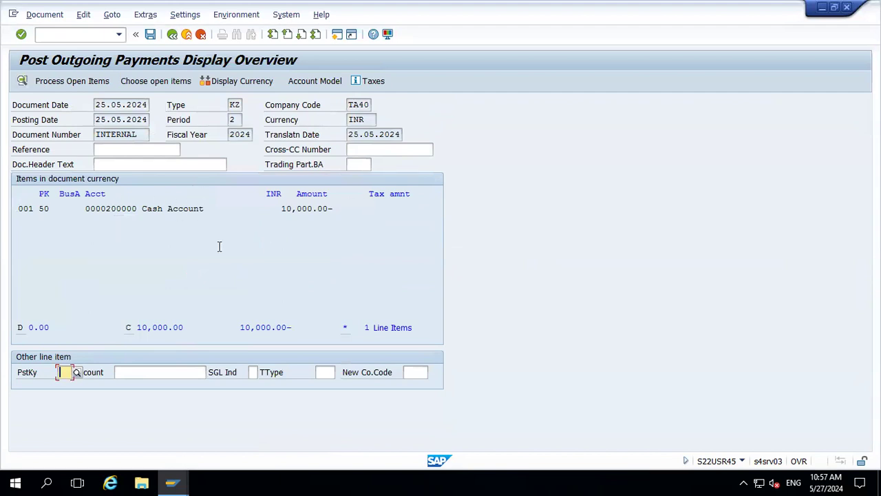
{"action": "double_click", "coordinate": [169, 209]}
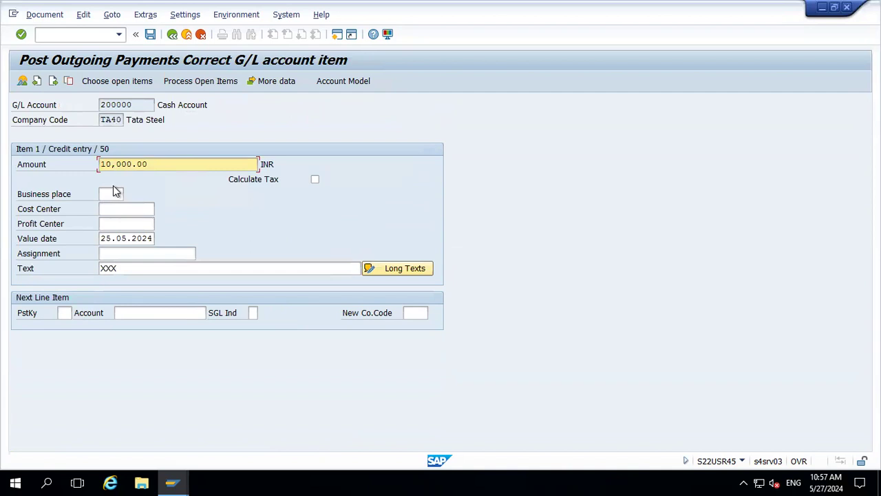
{"action": "left_click", "coordinate": [155, 165]}
{"action": "key", "text": "BackSpace"}
{"action": "key", "text": "BackSpace"}
{"action": "key", "text": "BackSpace"}
{"action": "key", "text": "BackSpace"}
{"action": "key", "text": "BackSpace"}
{"action": "key", "text": "BackSpace"}
{"action": "key", "text": "BackSpace"}
{"action": "key", "text": "BackSpace"}
{"action": "key", "text": "BackSpace"}
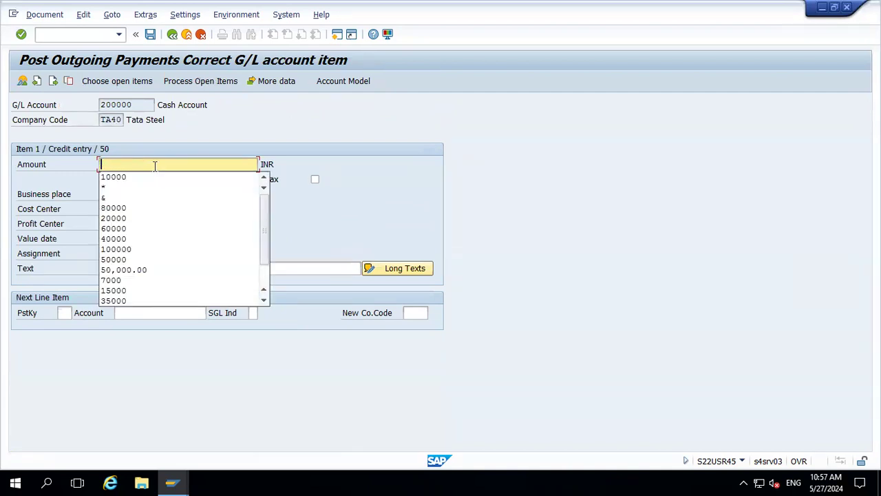
{"action": "type", "text": "*"}
{"action": "key", "text": "Return"}
{"action": "key", "text": "Return"}
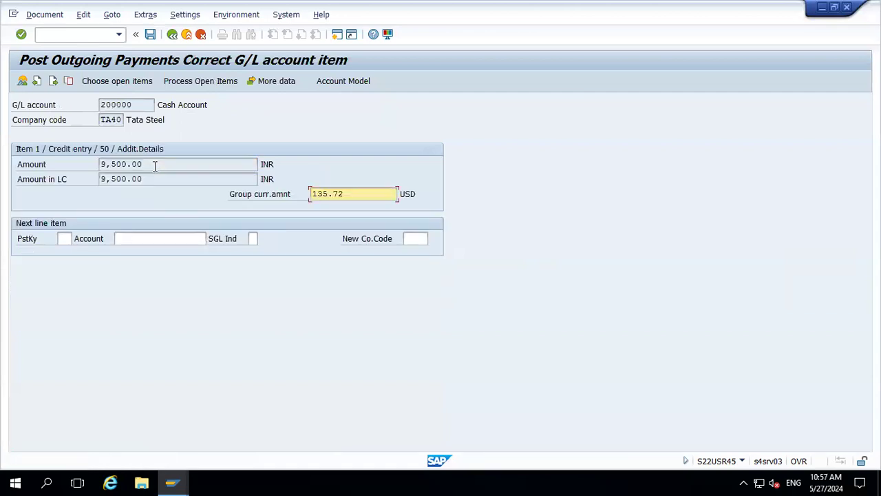
Step: Simulate the outgoing payment document
{"action": "left_click", "coordinate": [46, 17]}
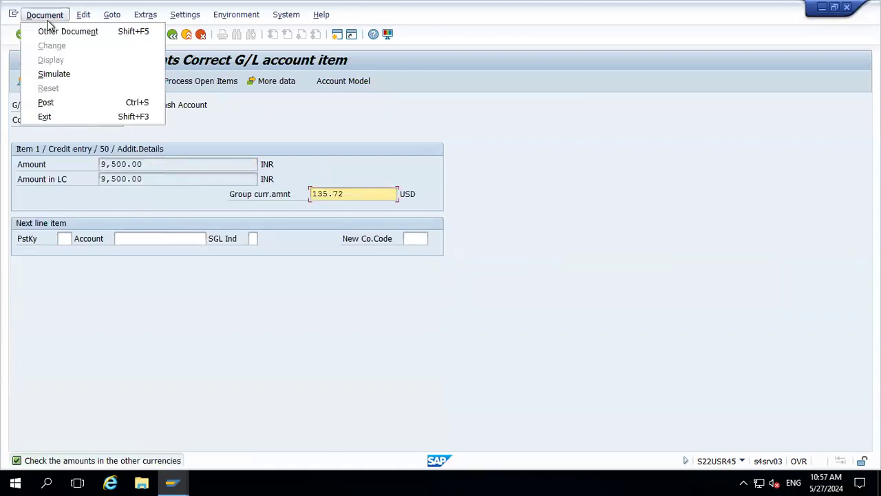
{"action": "left_click", "coordinate": [55, 78]}
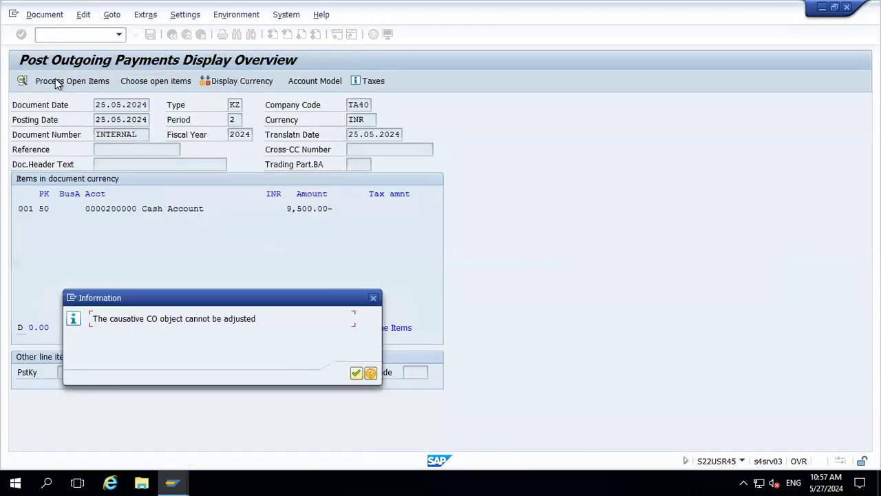
{"action": "key", "text": "Return"}
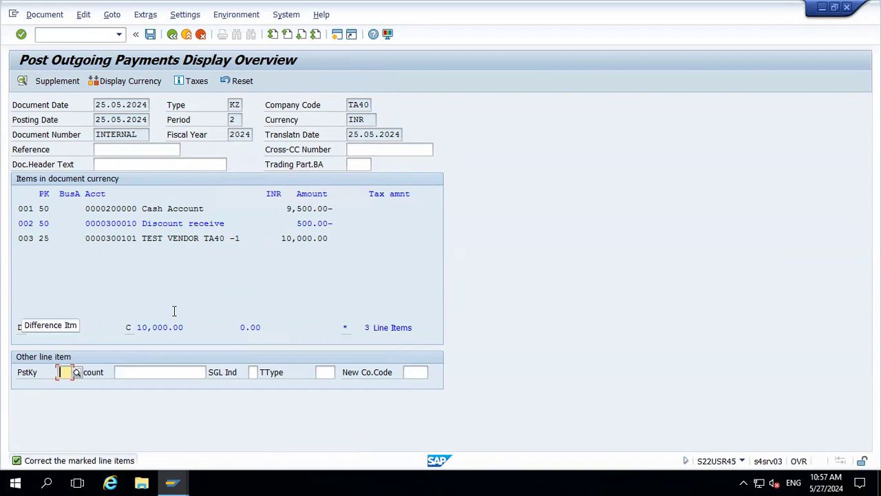
Step: Enter "Cash discount received" as the text of the Discount receive item and post the payment
{"action": "double_click", "coordinate": [163, 223]}
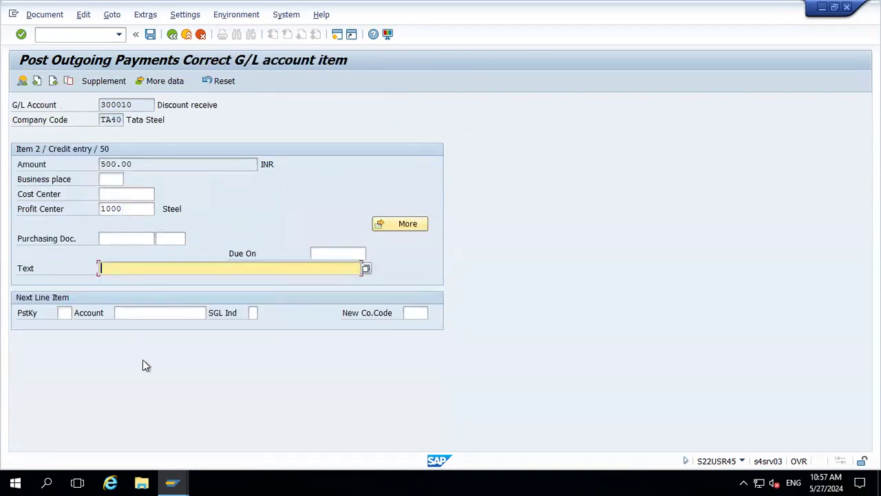
{"action": "type", "text": "d"}
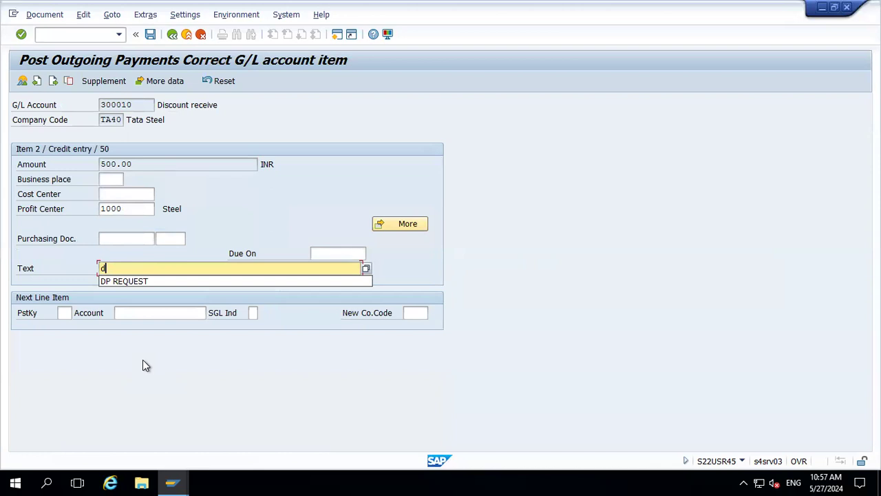
{"action": "key", "text": "BackSpace"}
{"action": "key", "text": "Down"}
{"action": "key", "text": "Down"}
{"action": "key", "text": "Return"}
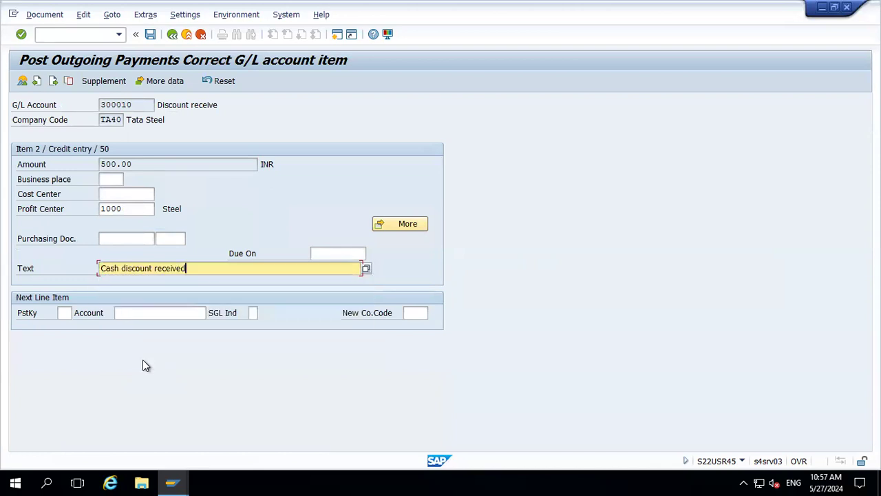
{"action": "key", "text": "Return"}
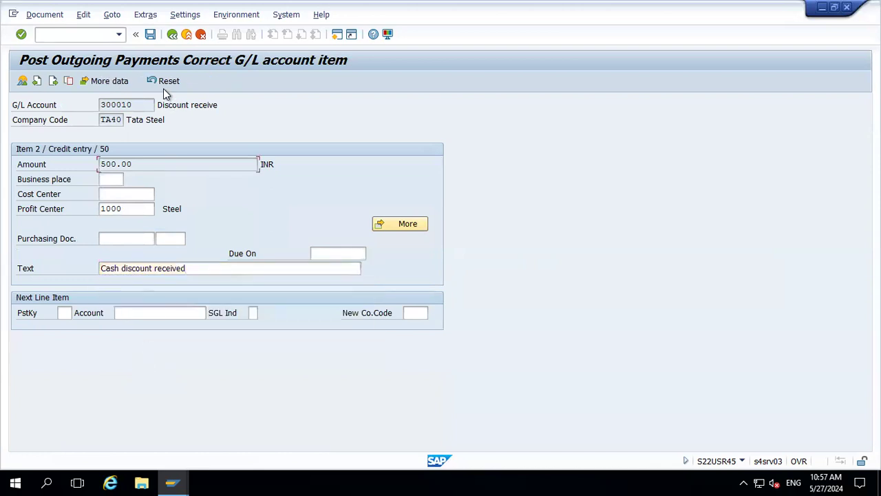
{"action": "left_click", "coordinate": [172, 34]}
{"action": "left_click", "coordinate": [150, 35]}
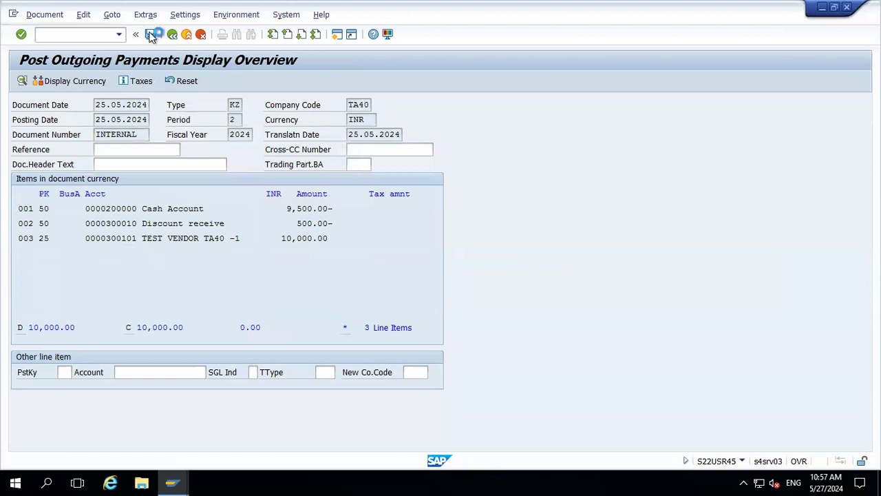
Step: Display the posted payment document and examine its cash and discount line items
{"action": "left_click", "coordinate": [44, 15]}
{"action": "left_click", "coordinate": [51, 60]}
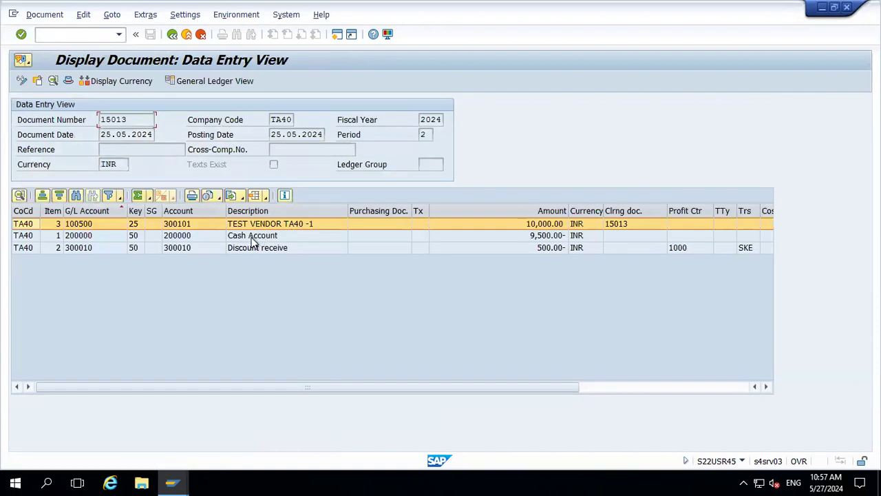
{"action": "left_click", "coordinate": [255, 236]}
{"action": "left_click", "coordinate": [250, 249]}
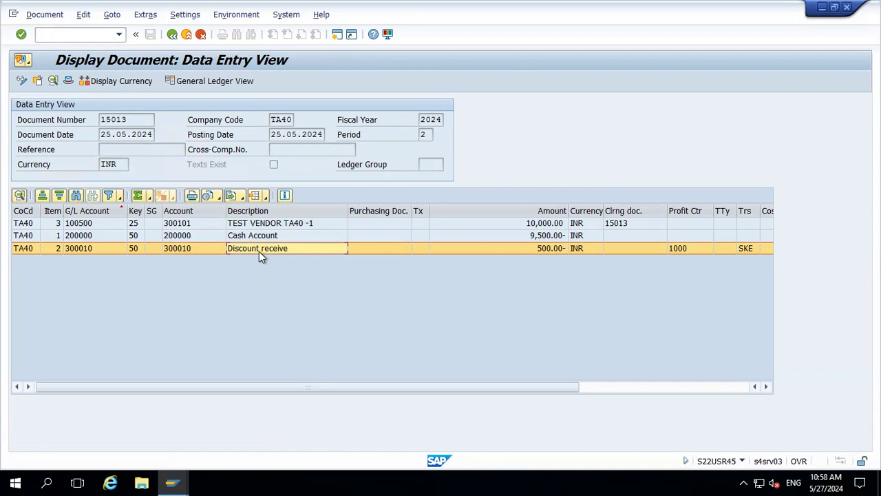
{"action": "left_click", "coordinate": [184, 249]}
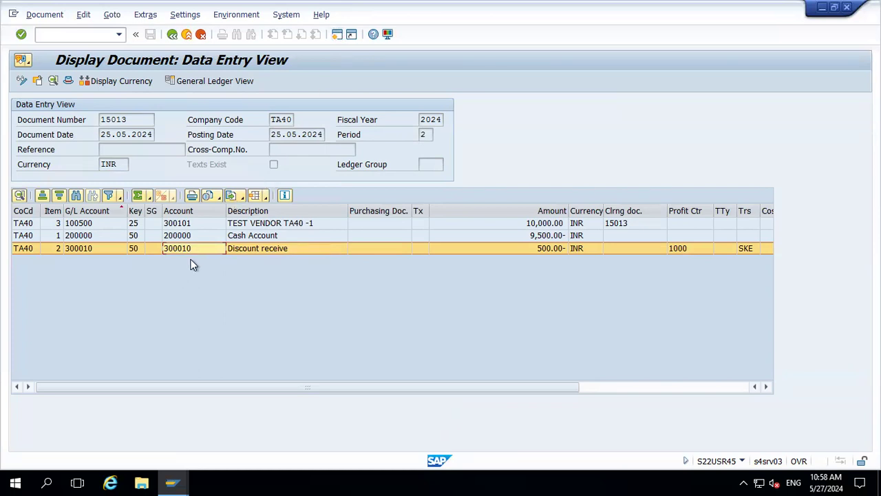
Step: Display the Discount receive G/L account with transaction FS00 in a new session and review its type and control data
{"action": "left_click", "coordinate": [336, 36]}
{"action": "type", "text": "FS00"}
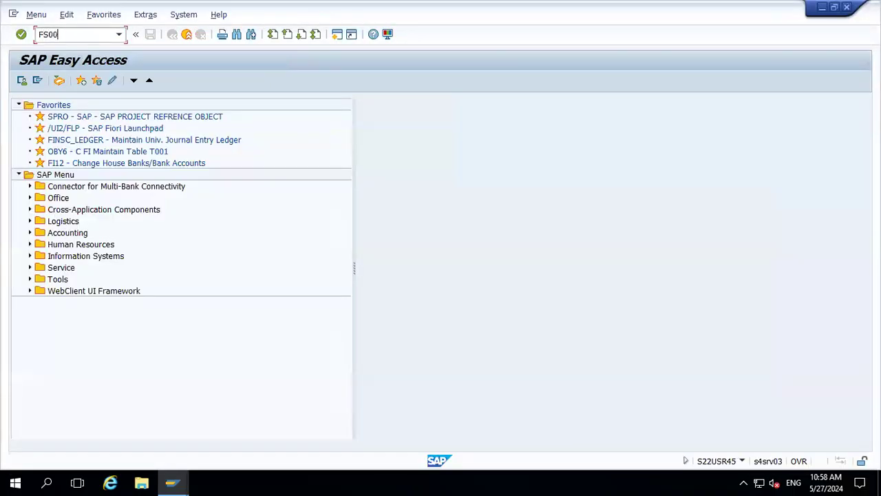
{"action": "key", "text": "Return"}
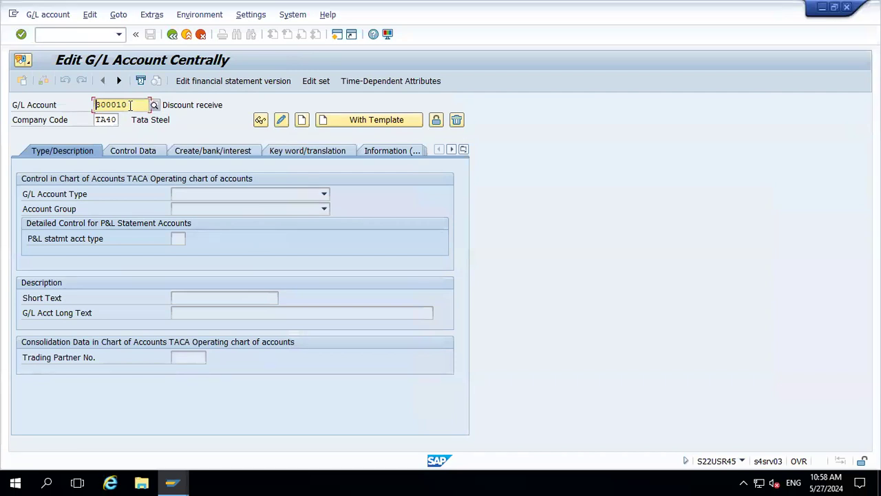
{"action": "left_click", "coordinate": [262, 121]}
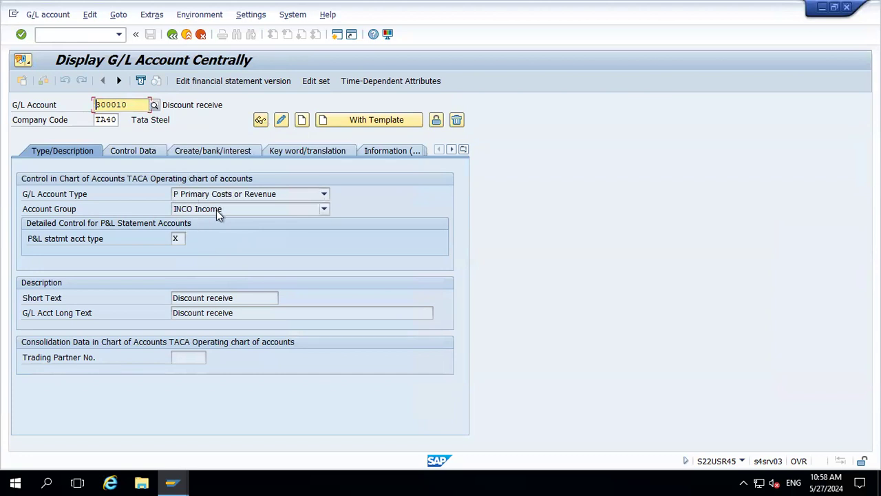
{"action": "left_click", "coordinate": [150, 155]}
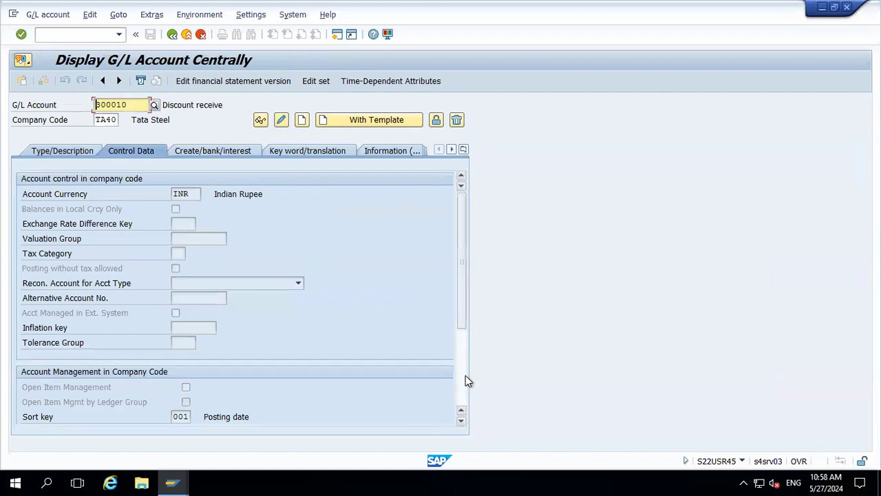
{"action": "left_click", "coordinate": [465, 376]}
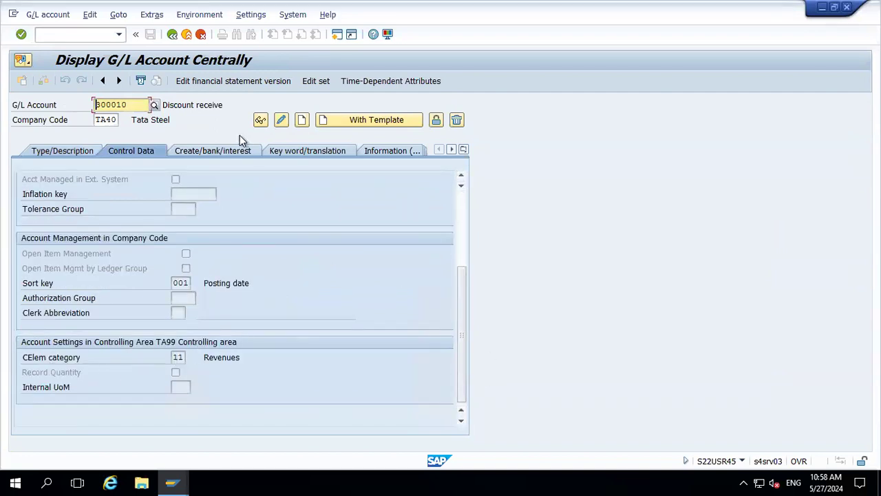
Step: Review the Discount receive account's document creation, bank and interest settings and leave the account display
{"action": "left_click", "coordinate": [238, 153]}
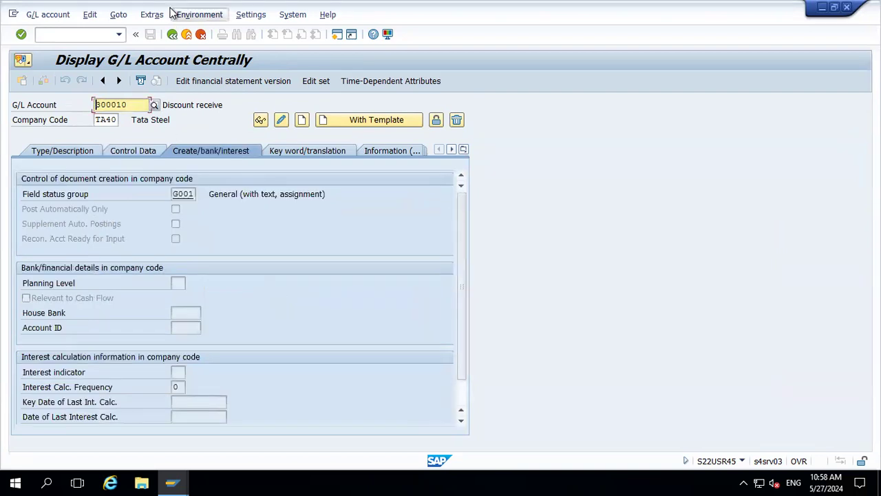
{"action": "left_click", "coordinate": [190, 37]}
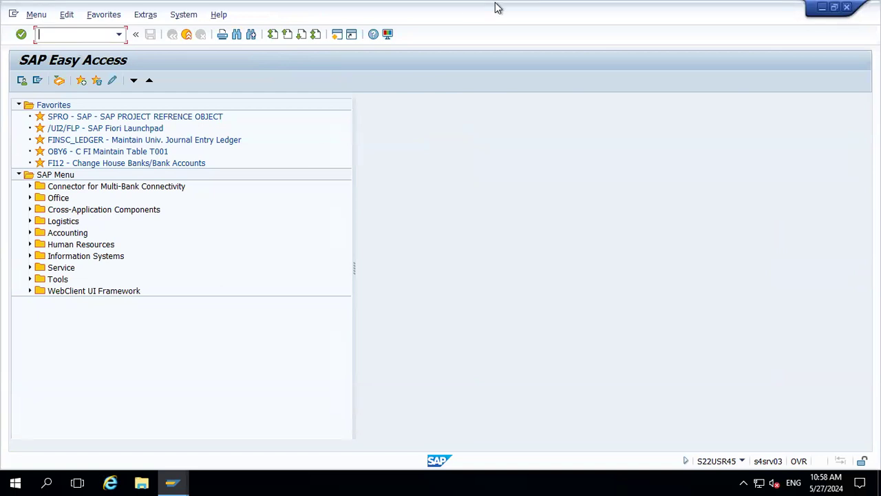
Step: Switch to the ACCOUNTS PAYABLE workbook in Excel and enter "Account determination" in bold in cell G11 of the Payment terms sheet
{"action": "mouse_move", "coordinate": [495, 7]}
{"action": "left_click", "coordinate": [621, 9]}
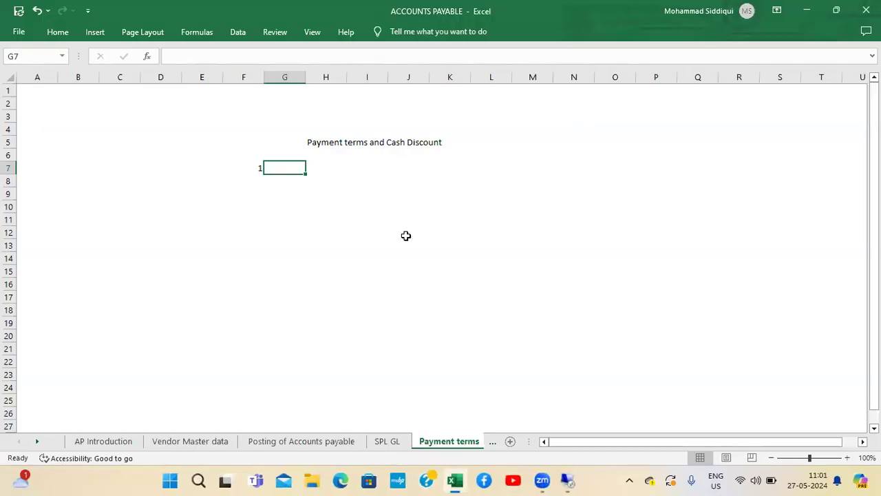
{"action": "key", "text": "Down"}
{"action": "key", "text": "Down"}
{"action": "key", "text": "Down"}
{"action": "key", "text": "Down"}
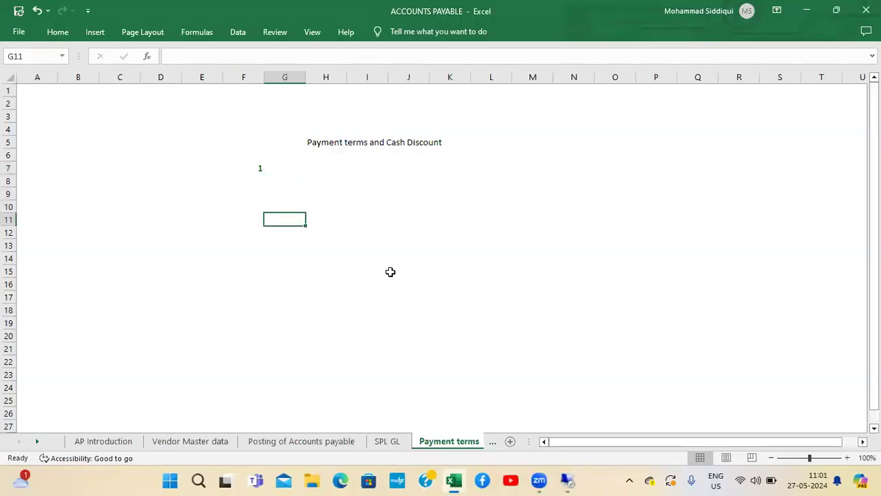
{"action": "type", "text": "Accou"}
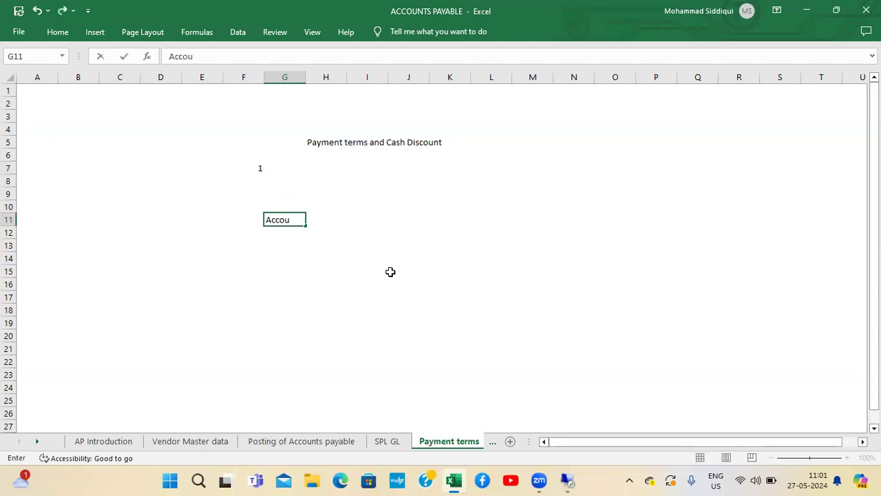
{"action": "type", "text": "nt determination"}
{"action": "key", "text": "Return"}
{"action": "key", "text": "Return"}
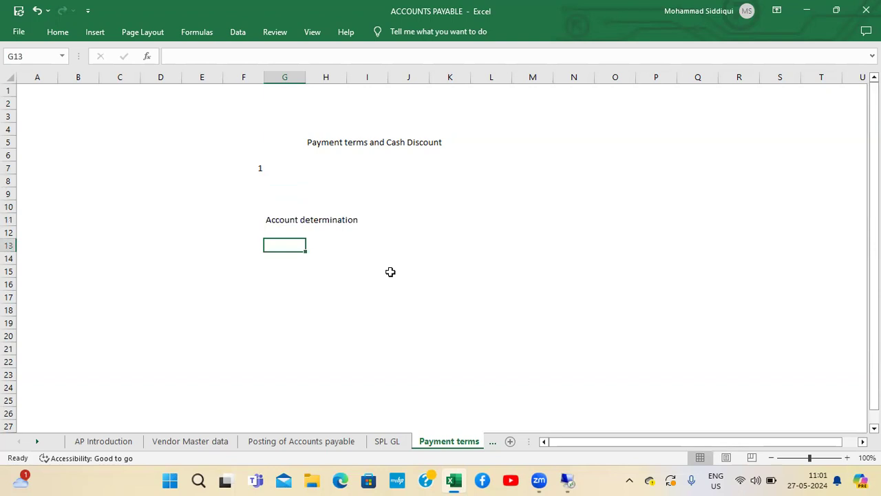
{"action": "key", "text": "Up"}
{"action": "key", "text": "Up"}
{"action": "key", "text": "ctrl+b"}
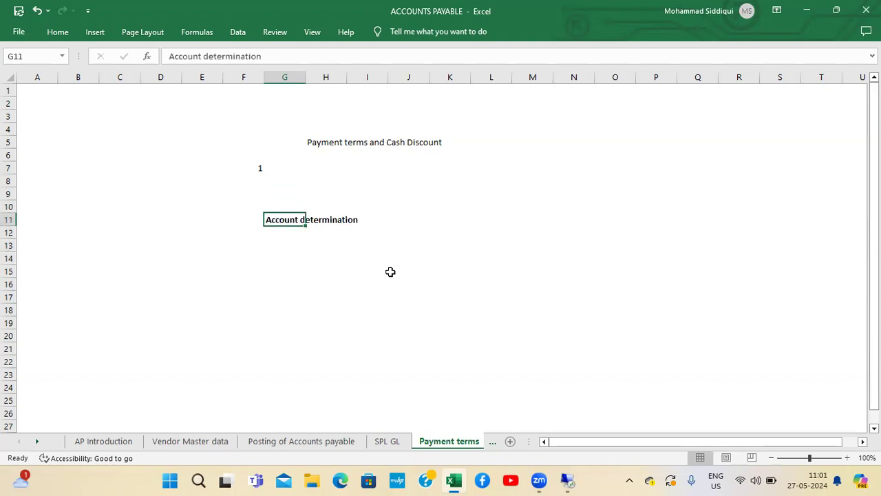
Step: Enter in cell G14 "Those GL accounts which are posted automatically, are detmined by the system through account account determinaiton"
{"action": "key", "text": "Down"}
{"action": "key", "text": "Down"}
{"action": "key", "text": "Down"}
{"action": "key", "text": "Down"}
{"action": "key", "text": "Up"}
{"action": "key", "text": "Up"}
{"action": "key", "text": "Up"}
{"action": "key", "text": "Down"}
{"action": "key", "text": "Down"}
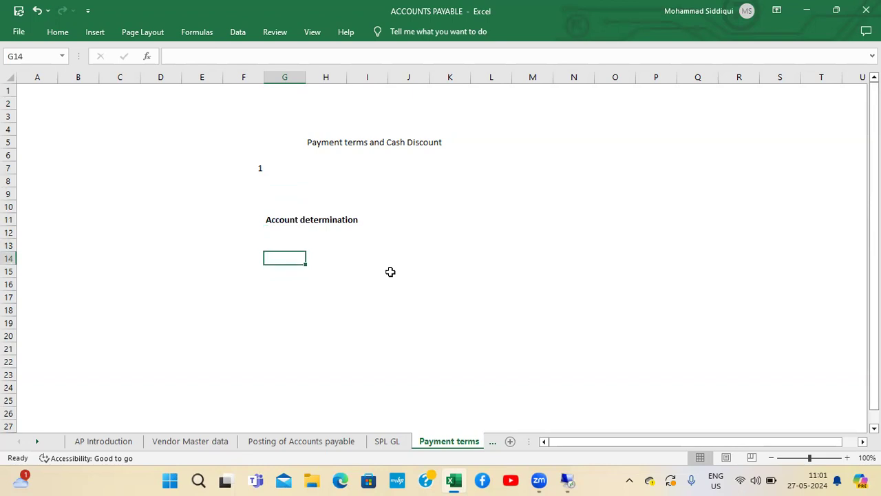
{"action": "type", "text": "Those"}
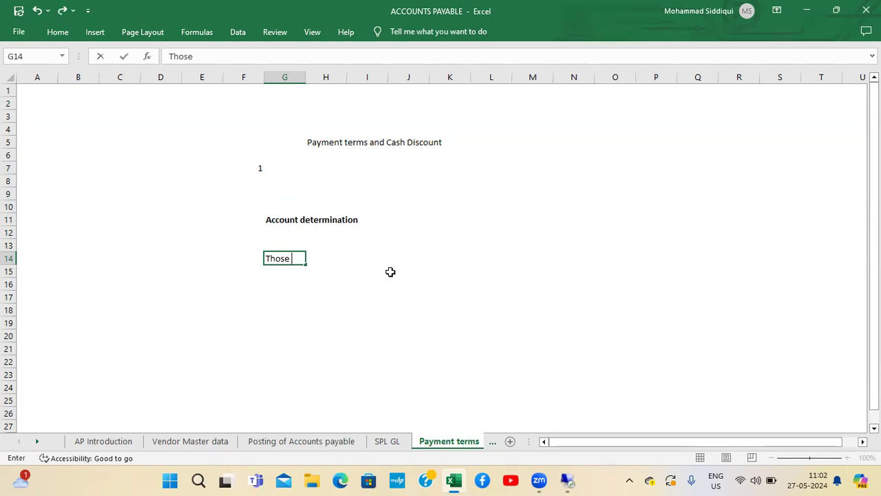
{"action": "key", "text": "BackSpace"}
{"action": "key", "text": "BackSpace"}
{"action": "key", "text": "BackSpace"}
{"action": "key", "text": "BackSpace"}
{"action": "key", "text": "BackSpace"}
{"action": "key", "text": "BackSpace"}
{"action": "type", "text": "Those GL accounts which are p"}
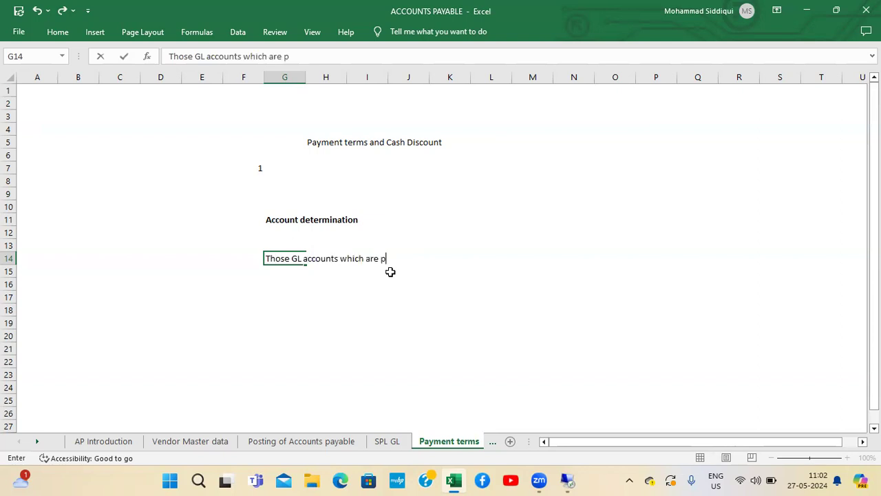
{"action": "type", "text": "osted auto"}
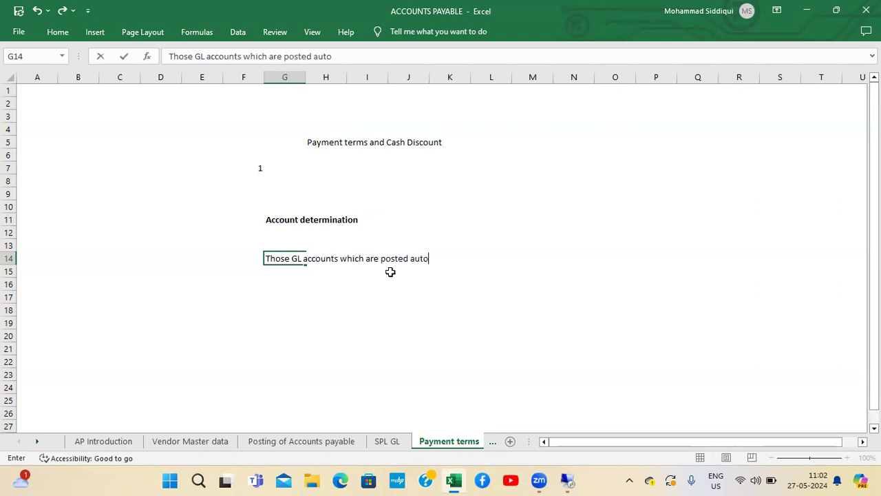
{"action": "type", "text": "matically, a"}
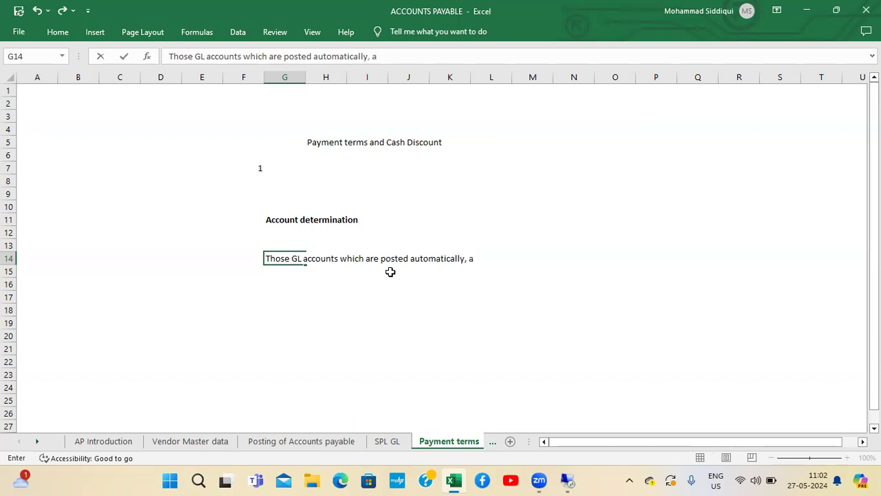
{"action": "type", "text": "re detmine"}
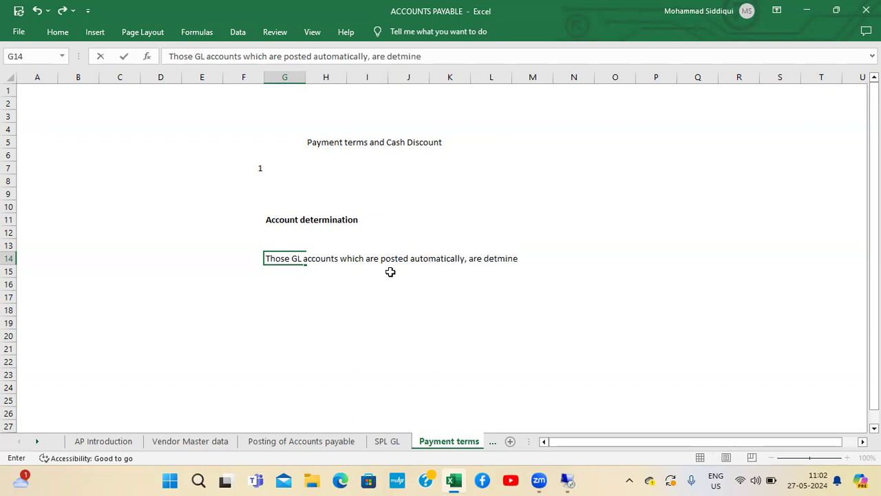
{"action": "type", "text": "d by the system"}
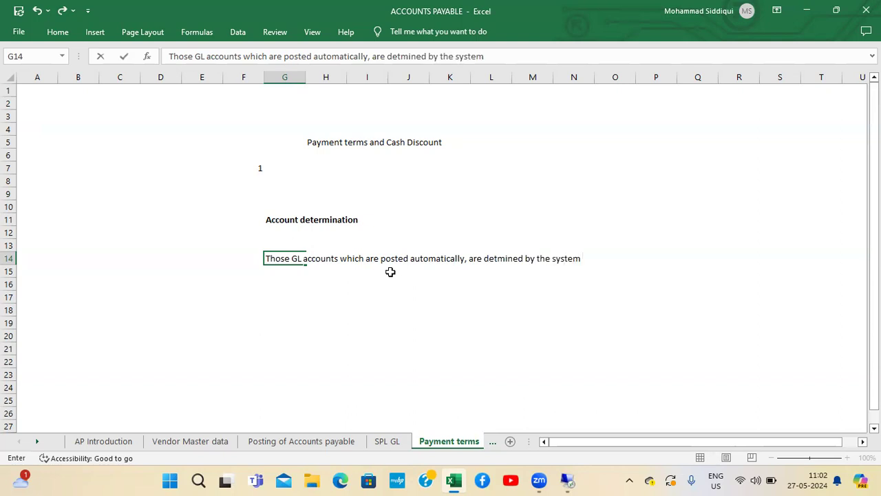
{"action": "type", "text": " through account acco"}
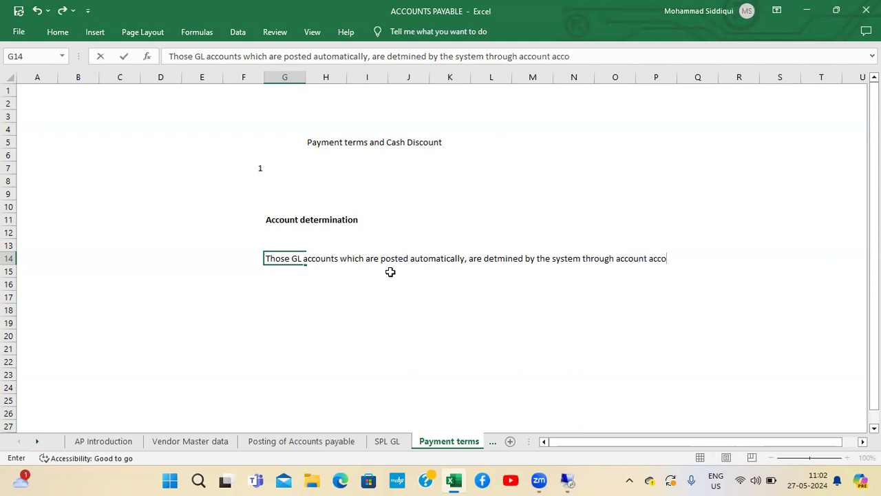
{"action": "type", "text": "unt deter"}
{"action": "type", "text": "minaiton"}
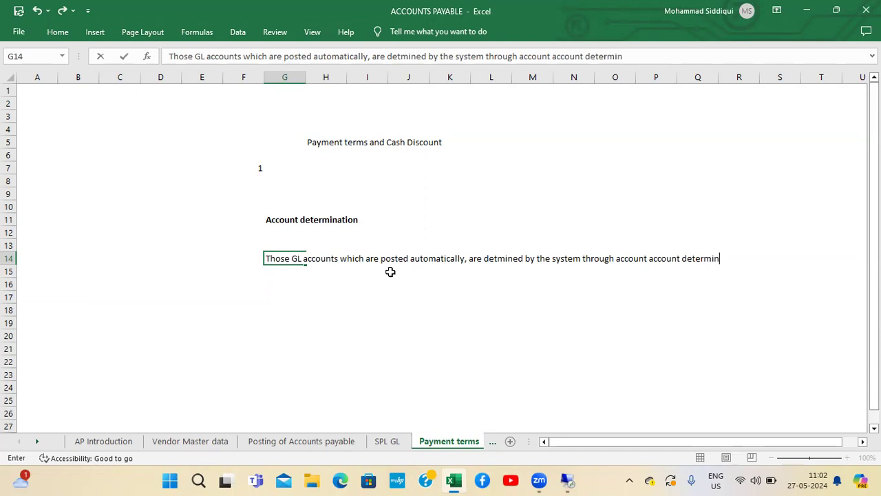
{"action": "key", "text": "Return"}
{"action": "key", "text": "Return"}
{"action": "key", "text": "Return"}
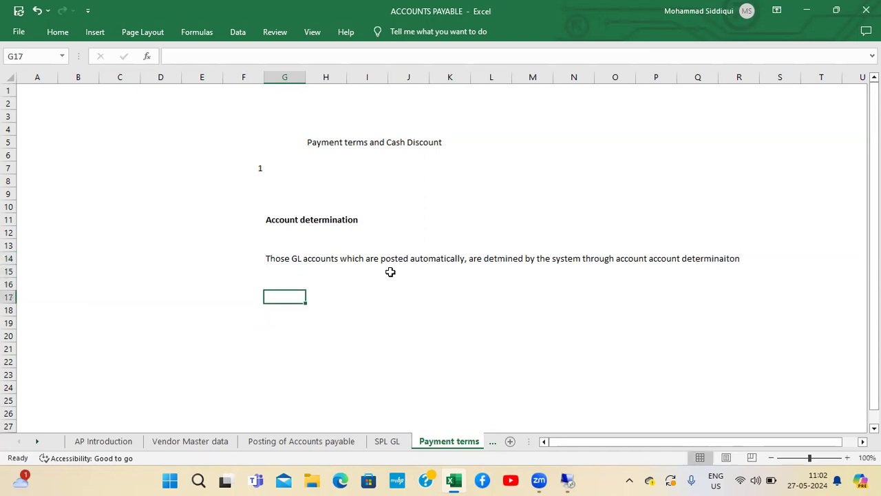
{"action": "key", "text": "Up"}
{"action": "key", "text": "Up"}
{"action": "key", "text": "Up"}
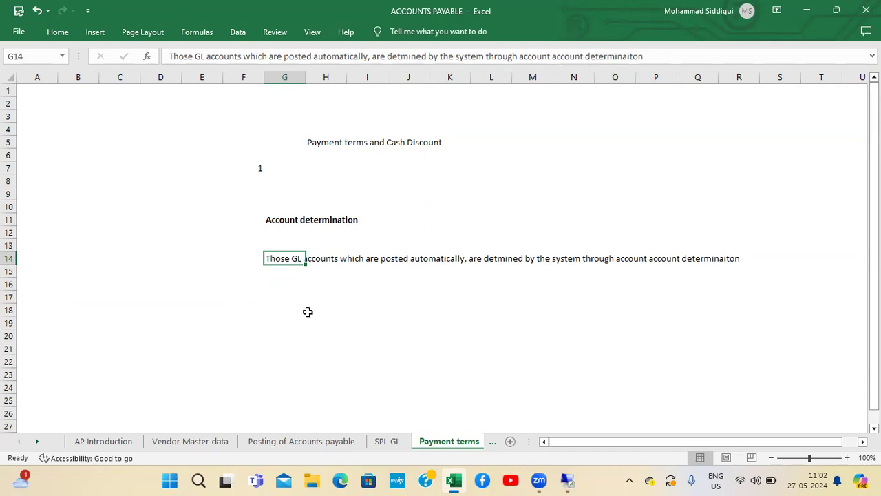
Step: List "Cash Discount" in cell G16 and "Tax GL account" in cell G17 beneath the explanation
{"action": "left_click", "coordinate": [298, 282]}
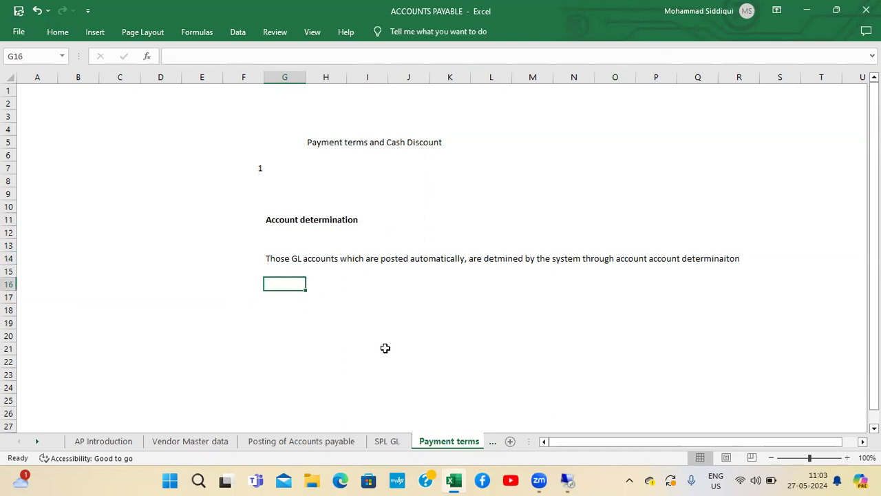
{"action": "type", "text": "Cash"}
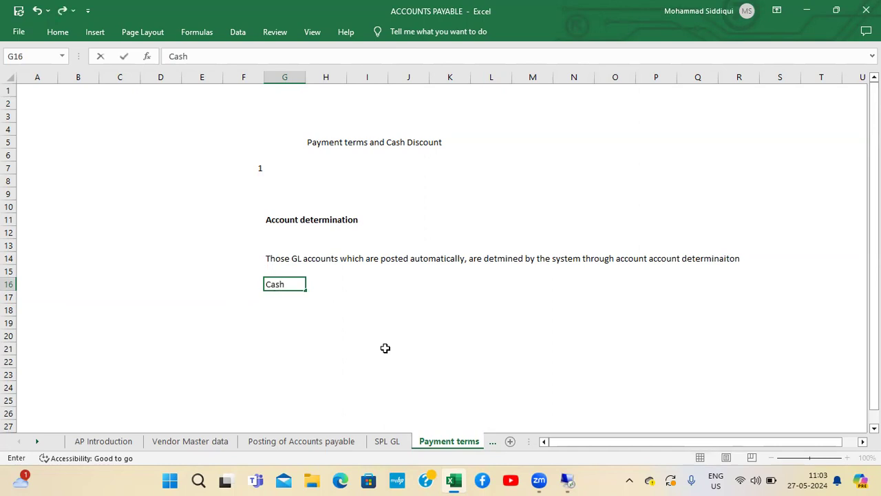
{"action": "type", "text": " Discount"}
{"action": "key", "text": "Return"}
{"action": "key", "text": "Up"}
{"action": "key", "text": "Right"}
{"action": "key", "text": "Down"}
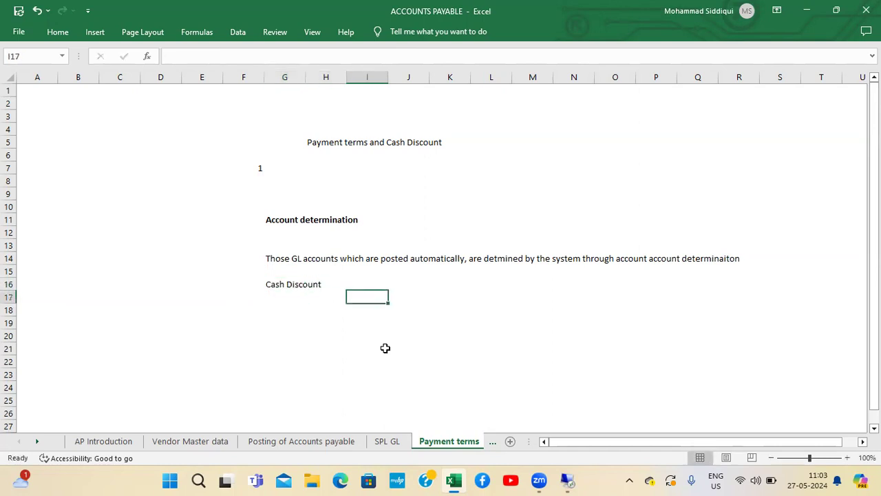
{"action": "key", "text": "Left"}
{"action": "type", "text": "Tax"}
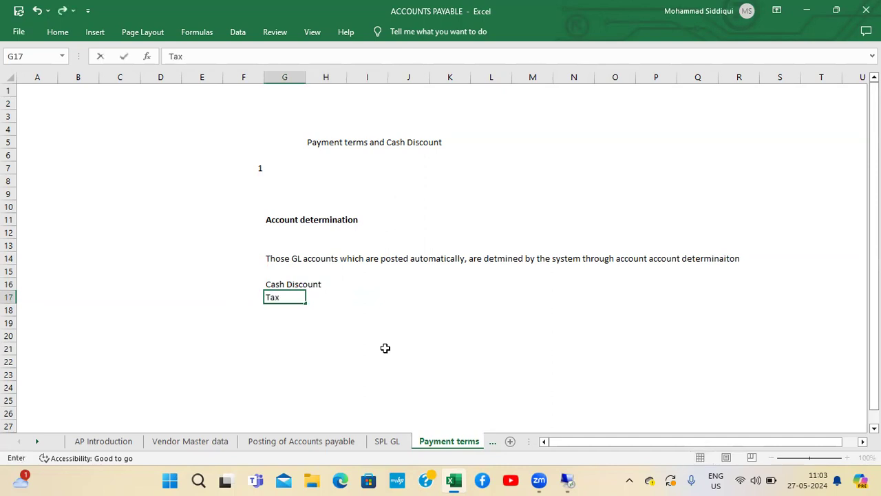
{"action": "type", "text": " GL account"}
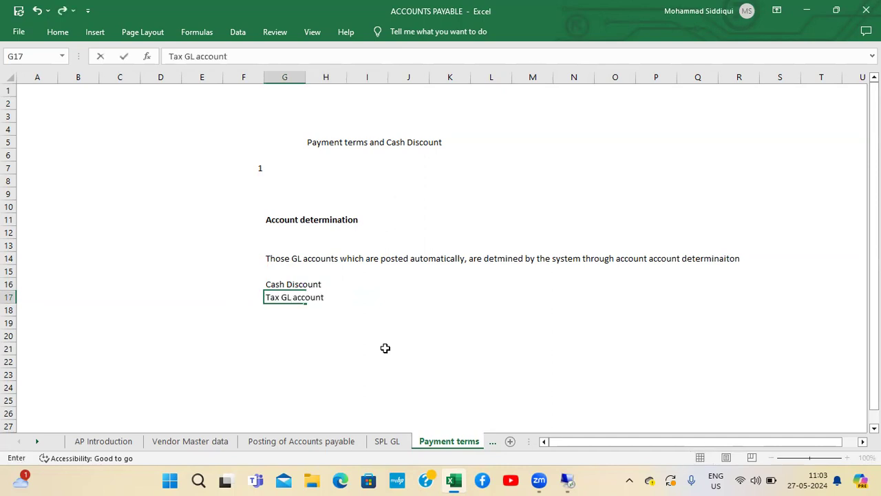
{"action": "key", "text": "Return"}
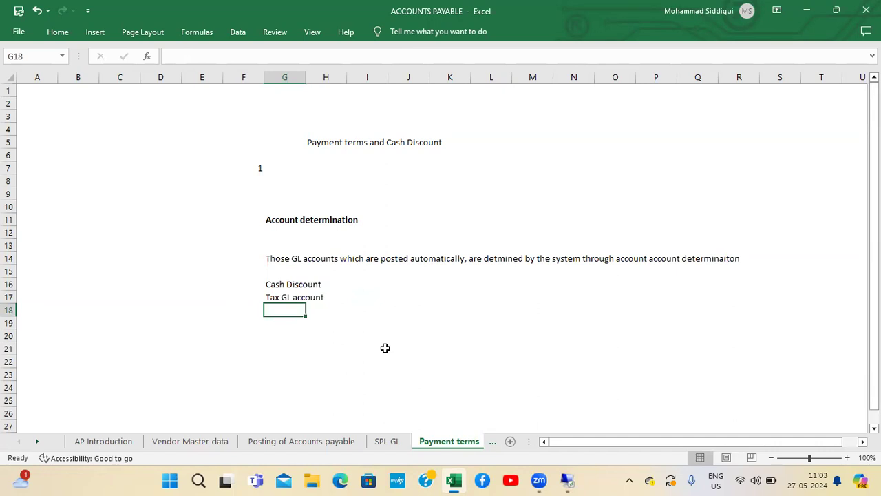
{"action": "key", "text": "Up"}
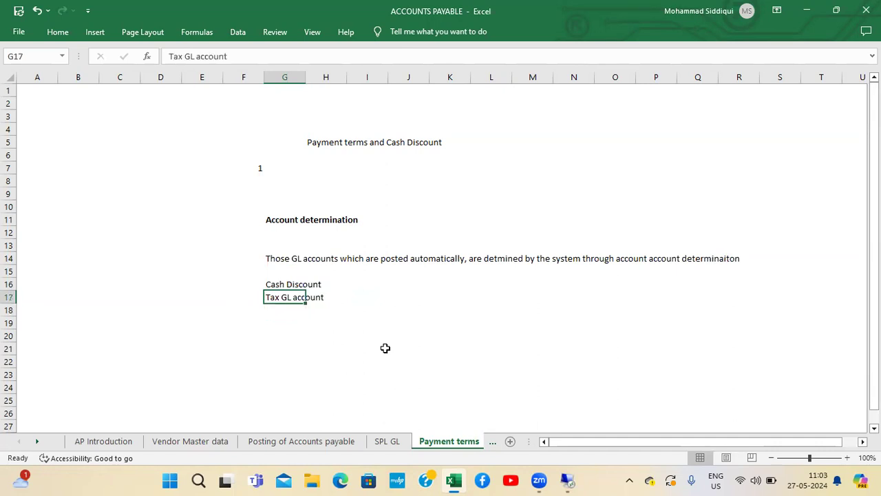
{"action": "key", "text": "Down"}
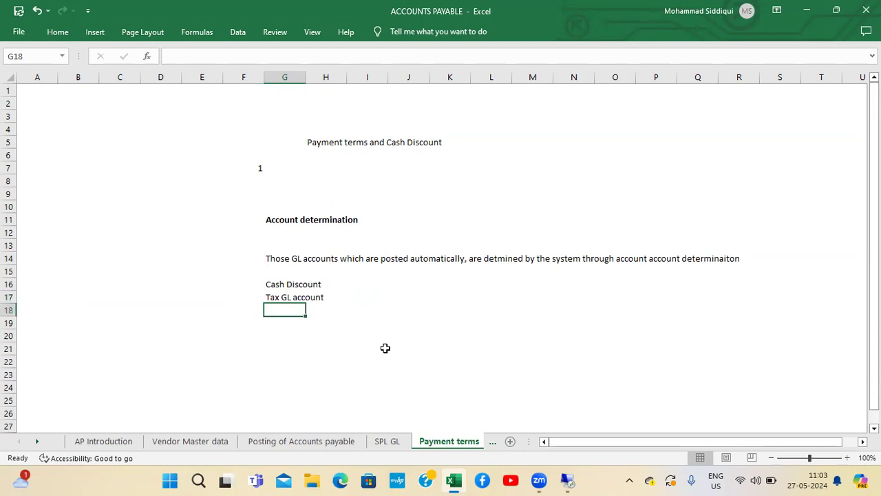
{"action": "key", "text": "Up"}
{"action": "key", "text": "Up"}
{"action": "key", "text": "Right"}
{"action": "key", "text": "Right"}
{"action": "key", "text": "Right"}
{"action": "key", "text": "Right"}
{"action": "key", "text": "Left"}
{"action": "key", "text": "Left"}
{"action": "key", "text": "Left"}
{"action": "key", "text": "Left"}
{"action": "key", "text": "Down"}
{"action": "key", "text": "Down"}
{"action": "key", "text": "Up"}
{"action": "key", "text": "Up"}
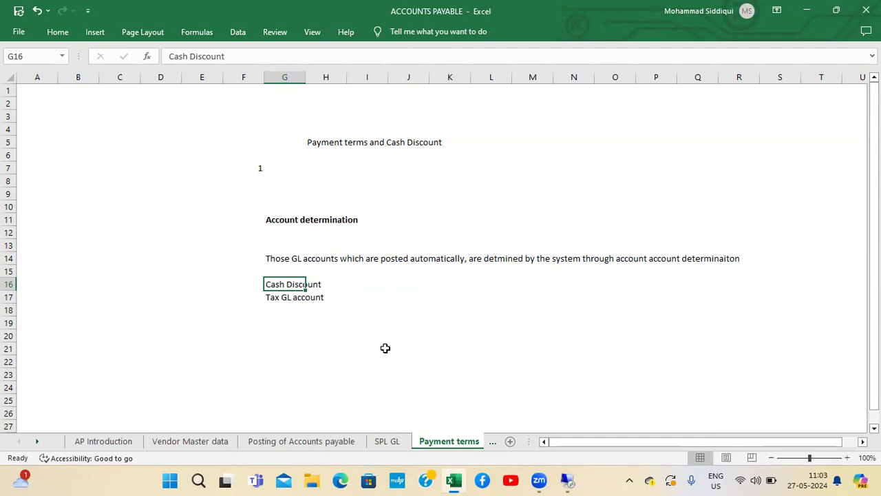
Step: Extend the list with "Stock GL account" in cell G18 and "Asset GL accounts" in cell G19
{"action": "key", "text": "Down"}
{"action": "key", "text": "Down"}
{"action": "type", "text": "S"}
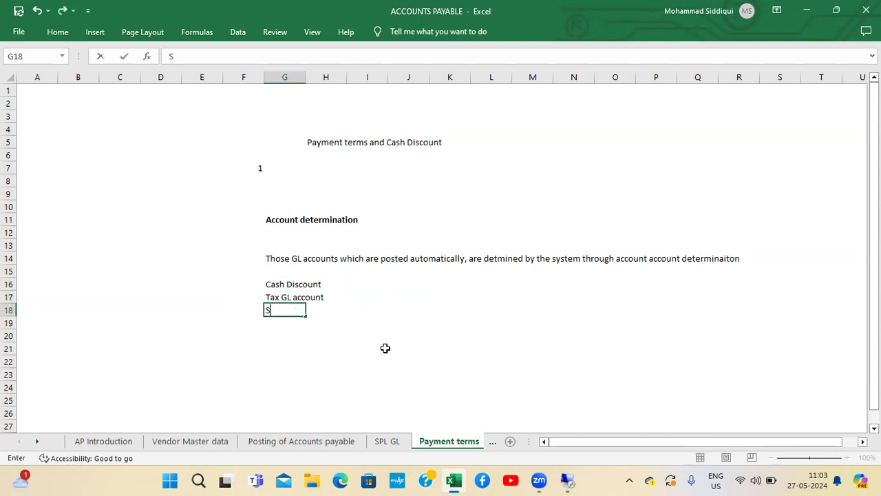
{"action": "type", "text": "tock GL account a"}
{"action": "key", "text": "BackSpace"}
{"action": "key", "text": "BackSpace"}
{"action": "key", "text": "Return"}
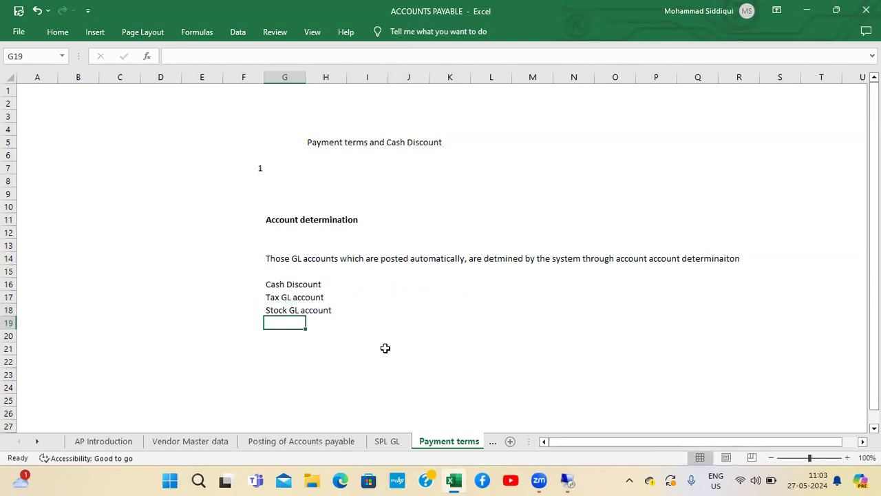
{"action": "type", "text": "Asset G"}
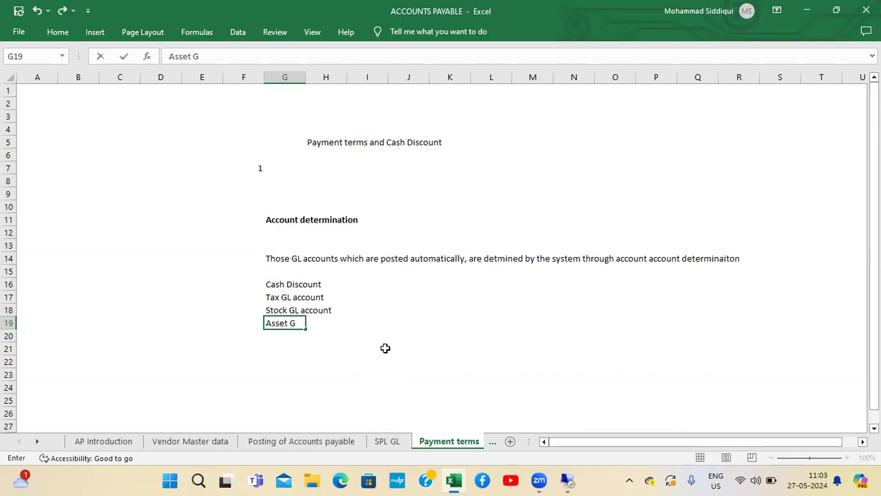
{"action": "type", "text": "L accounts"}
{"action": "key", "text": "Return"}
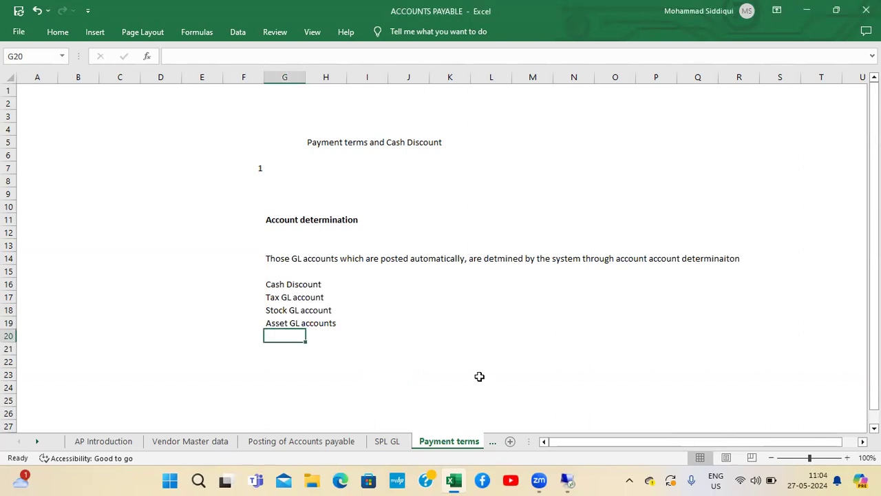
Step: Enter "Acct key /transaction key" in cell J16, on the same row as Cash Discount
{"action": "left_click", "coordinate": [355, 285]}
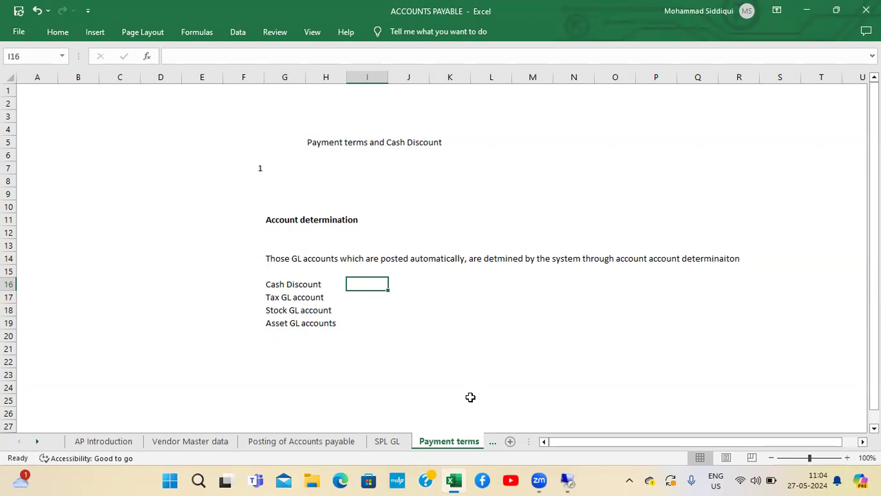
{"action": "left_click", "coordinate": [399, 281]}
{"action": "type", "text": "A"}
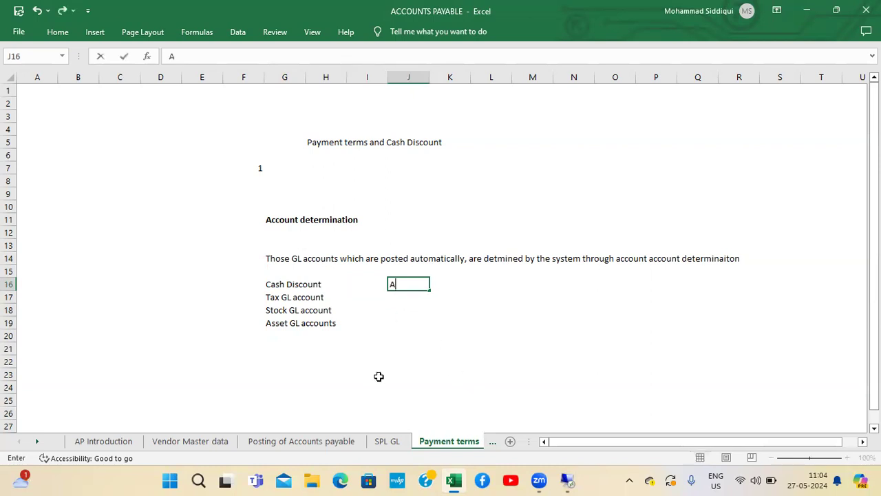
{"action": "type", "text": "cct key /transac"}
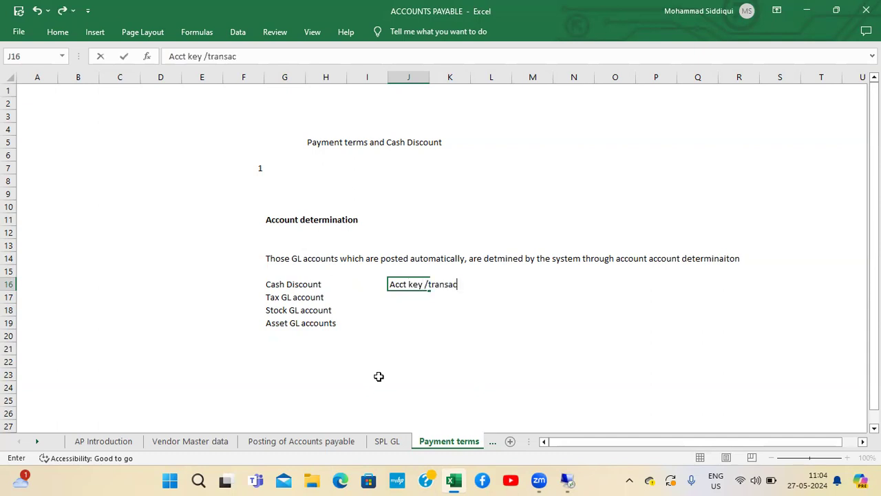
{"action": "type", "text": "tion key"}
{"action": "key", "text": "Return"}
{"action": "key", "text": "Up"}
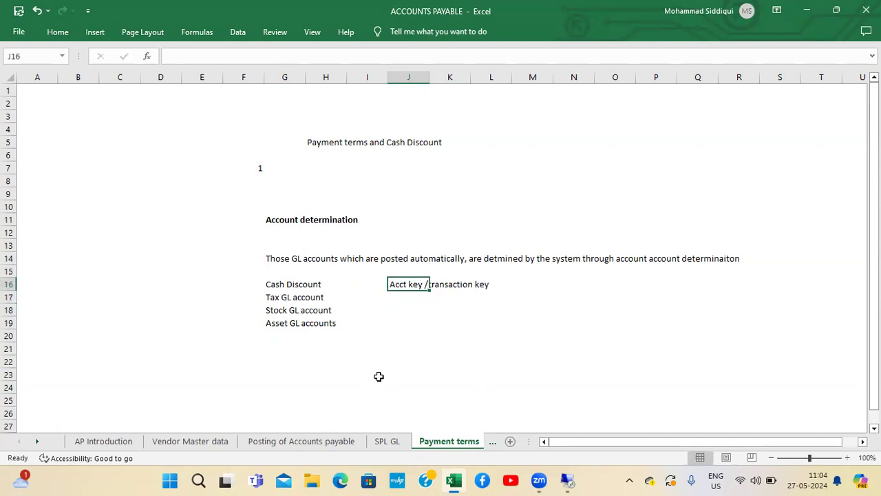
{"action": "key", "text": "Left"}
{"action": "key", "text": "Left"}
{"action": "key", "text": "Left"}
{"action": "key", "text": "Right"}
{"action": "key", "text": "Right"}
{"action": "key", "text": "Right"}
{"action": "key", "text": "Right"}
{"action": "key", "text": "Right"}
{"action": "key", "text": "Right"}
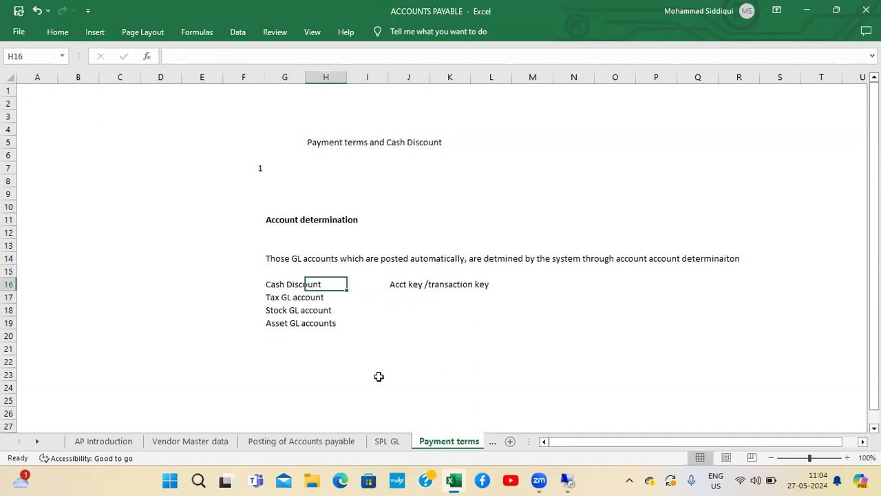
{"action": "key", "text": "Left"}
{"action": "key", "text": "Left"}
{"action": "key", "text": "Left"}
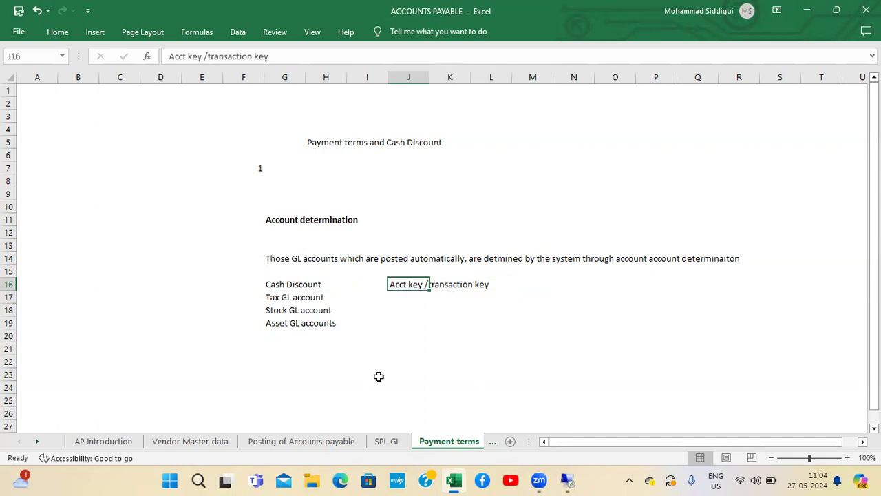
{"action": "key", "text": "Right"}
{"action": "key", "text": "Right"}
{"action": "key", "text": "Right"}
{"action": "key", "text": "Left"}
{"action": "key", "text": "Left"}
{"action": "key", "text": "Left"}
Step: Enter "SKE" in cell I16, between Cash Discount and the account key label
{"action": "left_click", "coordinate": [362, 284]}
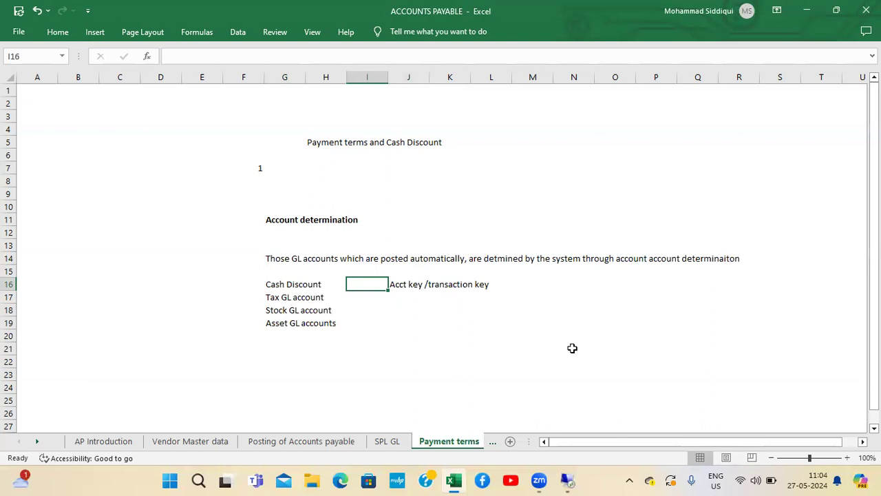
{"action": "type", "text": "SK"}
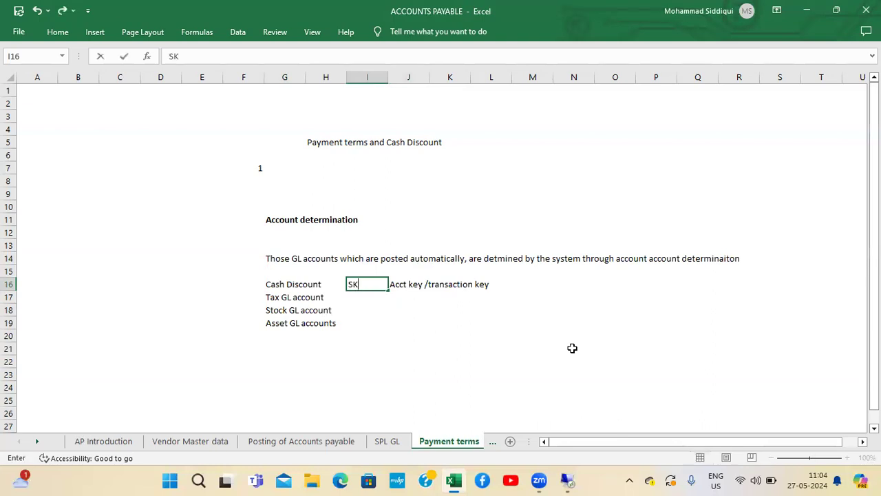
{"action": "type", "text": "E"}
{"action": "key", "text": "Return"}
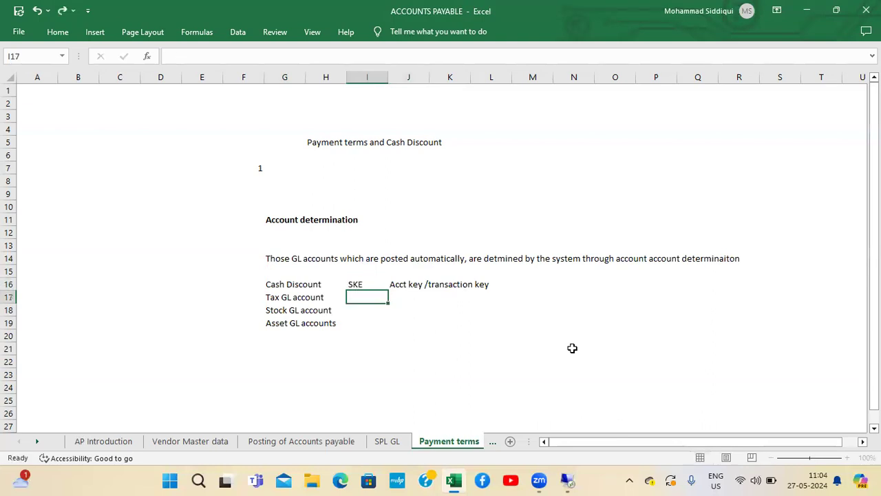
{"action": "key", "text": "Up"}
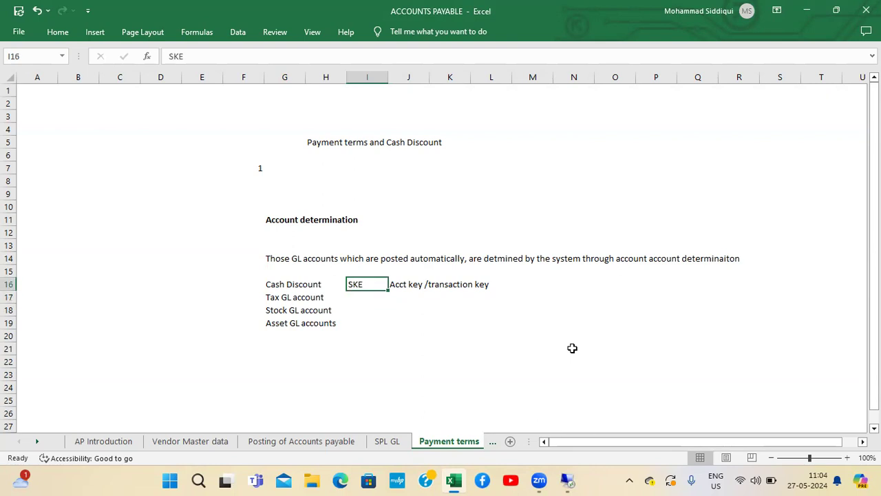
Step: Switch to SAP and display the SAP Reference IMG through transaction SPRO
{"action": "left_click", "coordinate": [563, 480]}
{"action": "type", "text": "spro"}
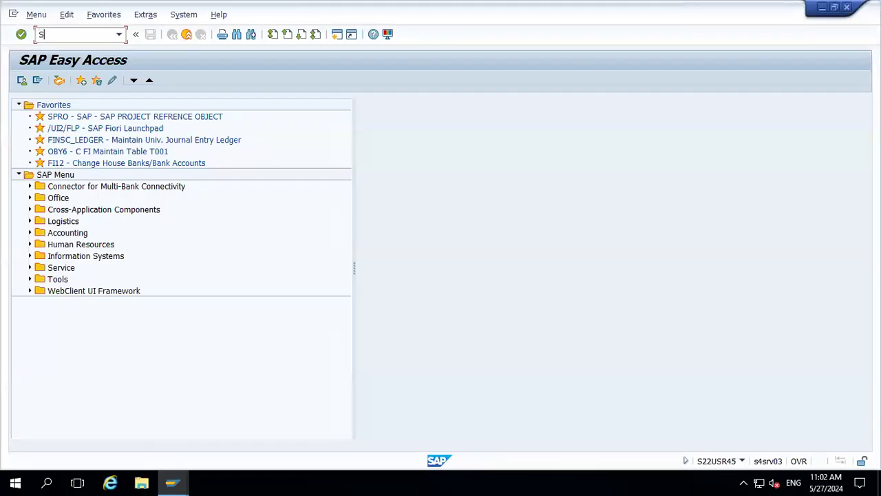
{"action": "key", "text": "Return"}
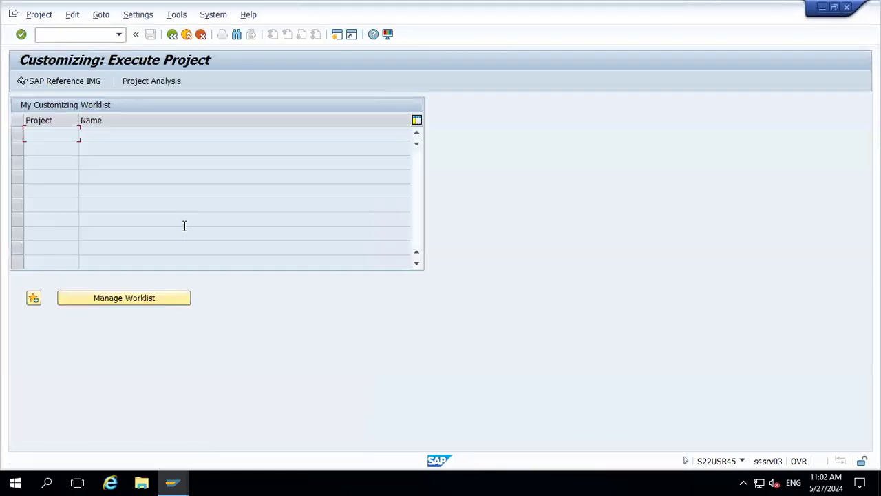
{"action": "left_click", "coordinate": [68, 81]}
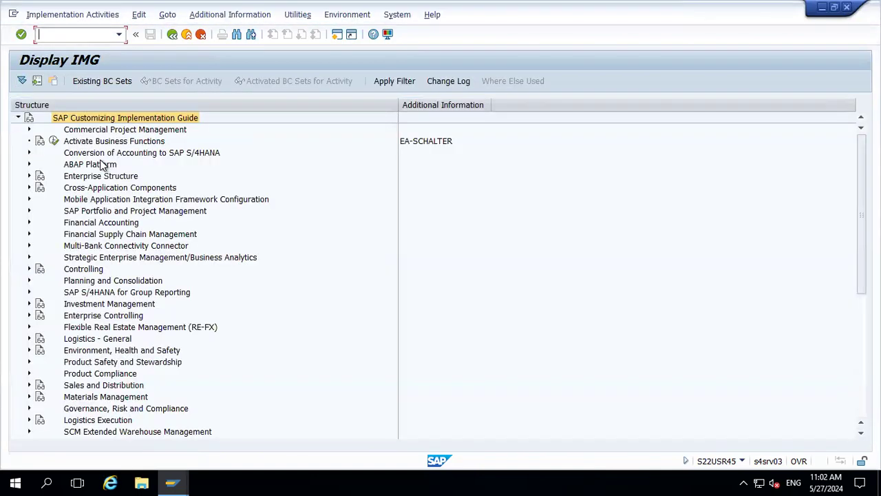
Step: Expand the Financial Accounting node in the implementation guide
{"action": "left_click", "coordinate": [94, 215]}
{"action": "double_click", "coordinate": [94, 221]}
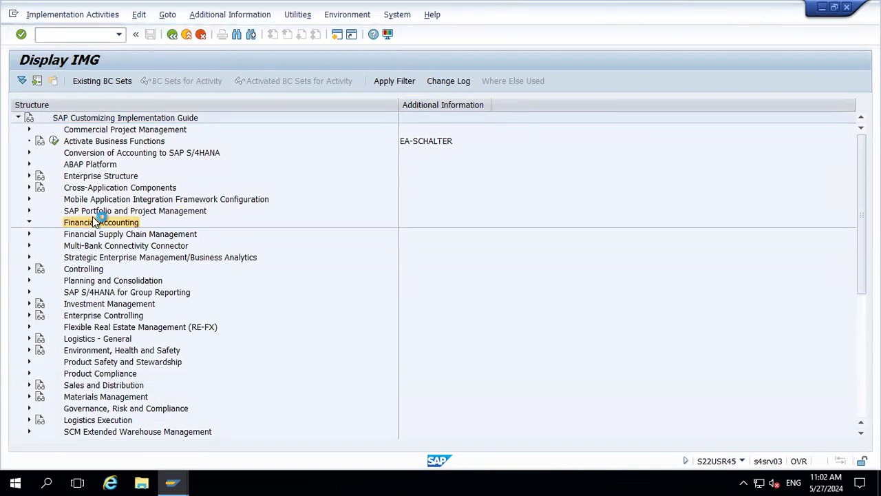
{"action": "key", "text": "Down"}
{"action": "key", "text": "Down"}
{"action": "key", "text": "Up"}
{"action": "key", "text": "Right"}
{"action": "key", "text": "Down"}
{"action": "key", "text": "Down"}
{"action": "key", "text": "Down"}
{"action": "key", "text": "Down"}
{"action": "key", "text": "Down"}
{"action": "key", "text": "Down"}
{"action": "key", "text": "Down"}
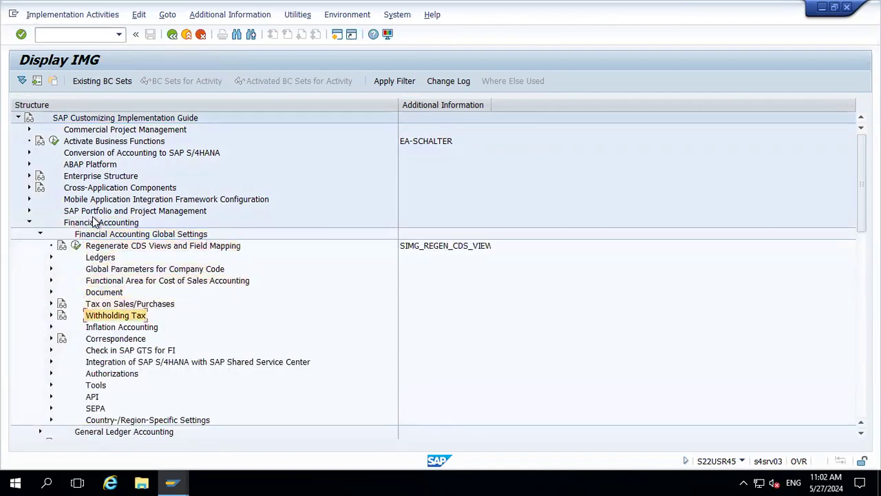
{"action": "key", "text": "Up"}
{"action": "key", "text": "Up"}
{"action": "key", "text": "Up"}
{"action": "key", "text": "Up"}
{"action": "key", "text": "Up"}
{"action": "key", "text": "Up"}
{"action": "key", "text": "Up"}
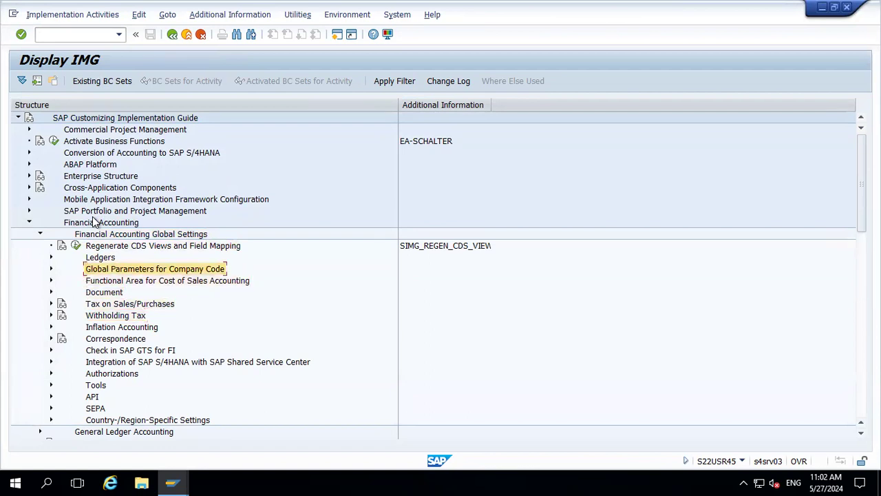
{"action": "key", "text": "Left"}
Step: Expand Accounts Receivable and Accounts Payable and its Business Transactions node
{"action": "key", "text": "Down"}
{"action": "key", "text": "Down"}
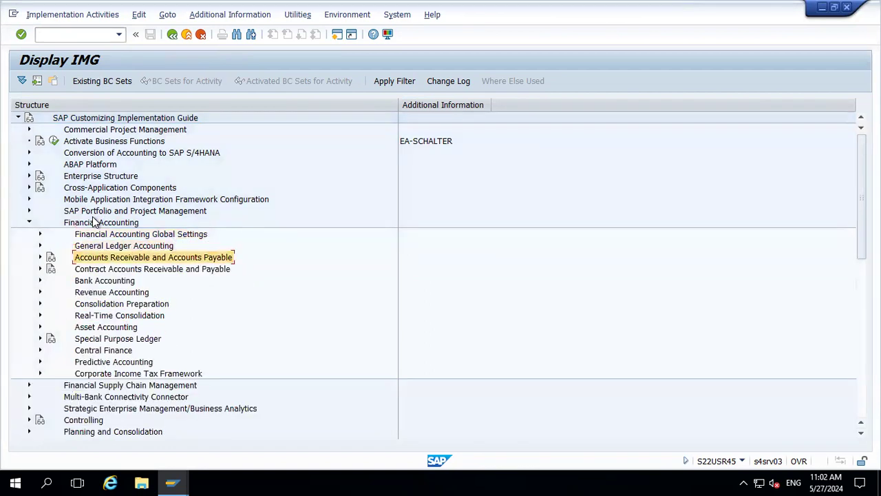
{"action": "key", "text": "Right"}
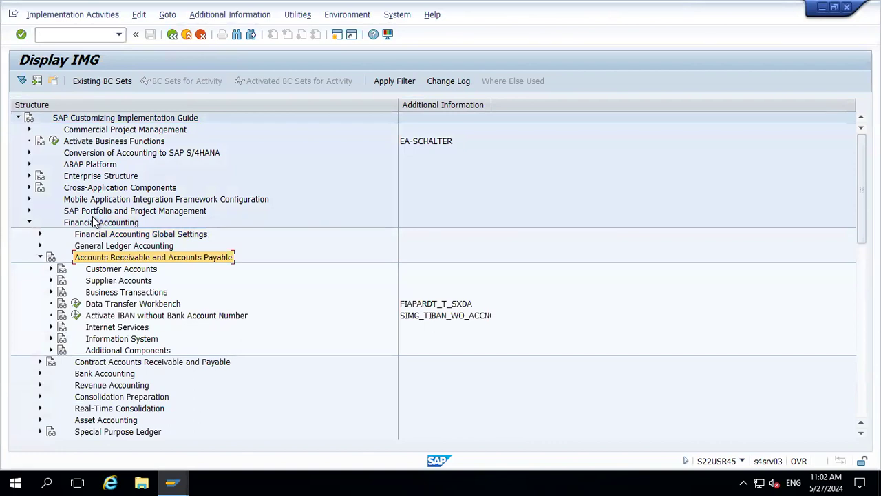
{"action": "key", "text": "Down"}
{"action": "key", "text": "Down"}
{"action": "key", "text": "Down"}
{"action": "key", "text": "Right"}
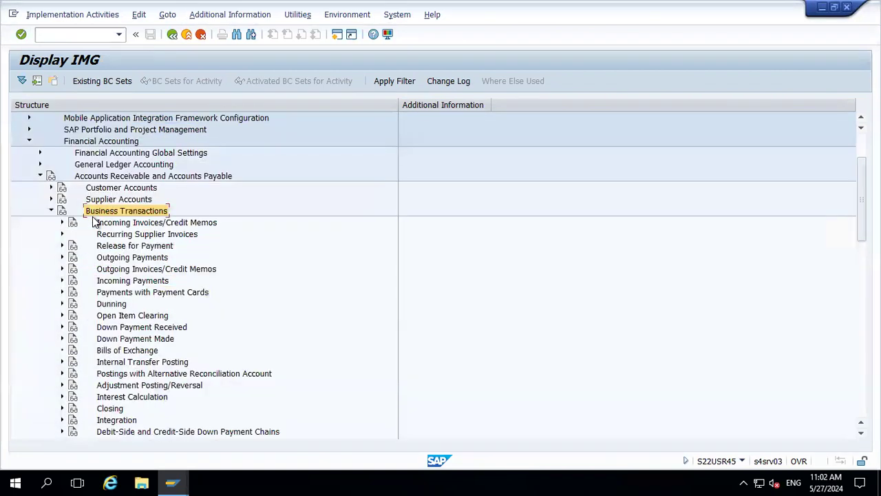
Step: Expand Outgoing Payments and Outgoing Payments Global Settings under Business Transactions
{"action": "key", "text": "Down"}
{"action": "key", "text": "Down"}
{"action": "key", "text": "Down"}
{"action": "key", "text": "Down"}
{"action": "key", "text": "Down"}
{"action": "key", "text": "Down"}
{"action": "key", "text": "Down"}
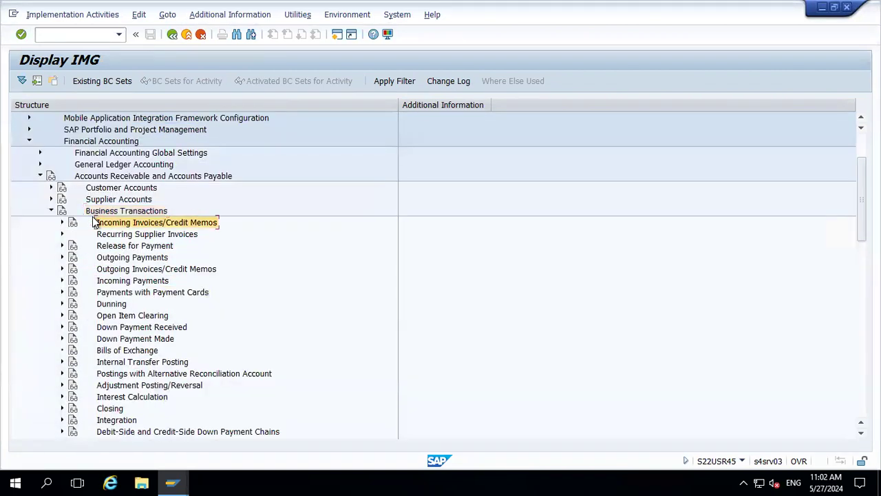
{"action": "key", "text": "Up"}
{"action": "key", "text": "Up"}
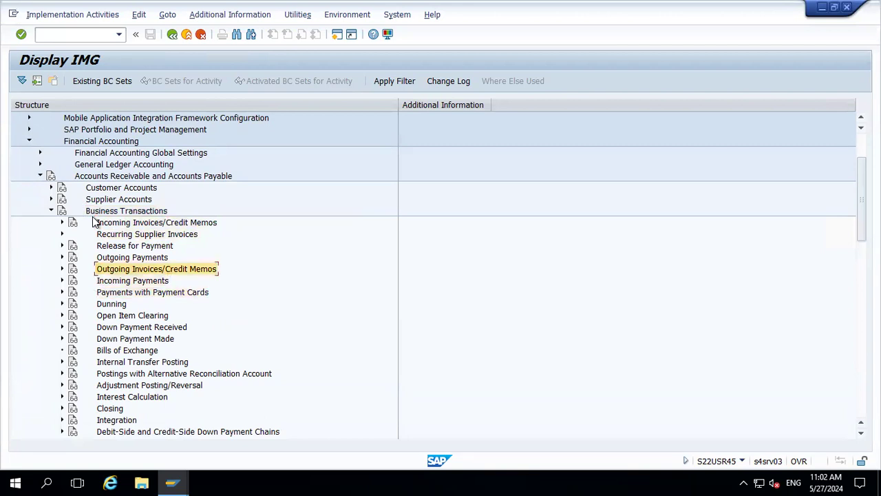
{"action": "key", "text": "Up"}
{"action": "key", "text": "Right"}
{"action": "key", "text": "Down"}
{"action": "key", "text": "Right"}
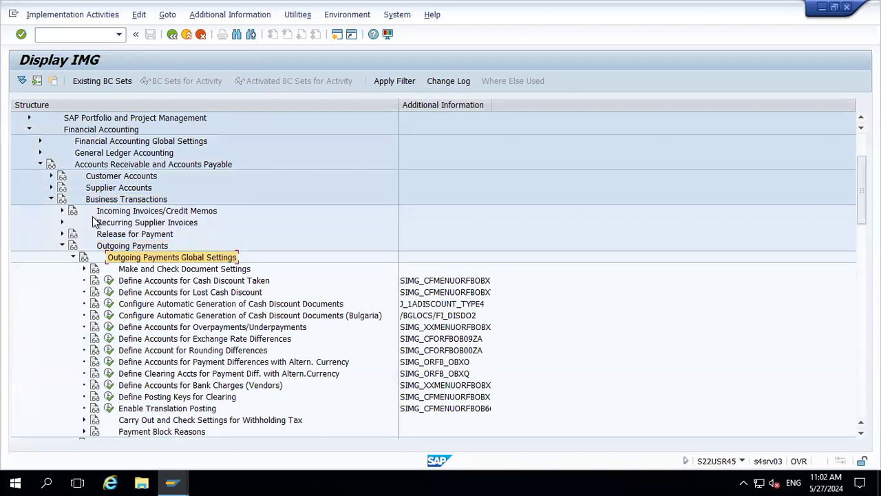
Step: Widen the Additional Information column and view Define Accounts for Cash Discount Taken for chart of accounts TACA
{"action": "key", "text": "Down"}
{"action": "key", "text": "Down"}
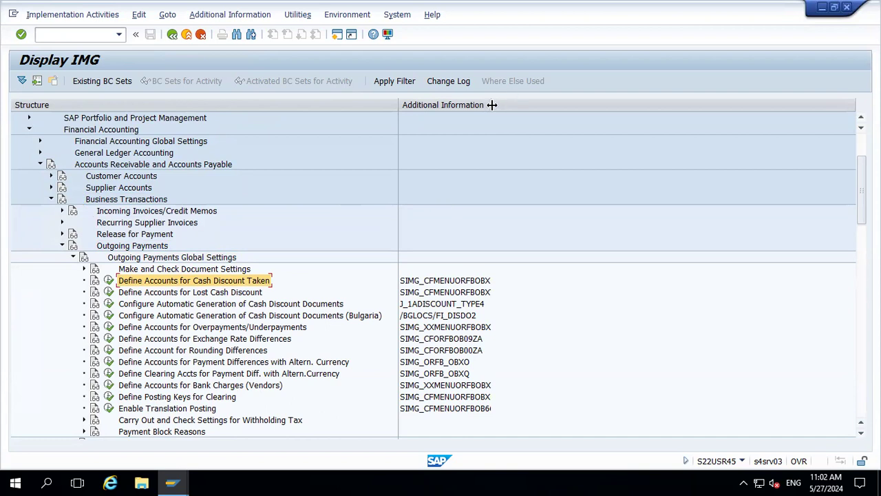
{"action": "left_click_drag", "start_coordinate": [492, 104], "coordinate": [592, 104]}
{"action": "left_click", "coordinate": [107, 279]}
{"action": "key", "text": "Return"}
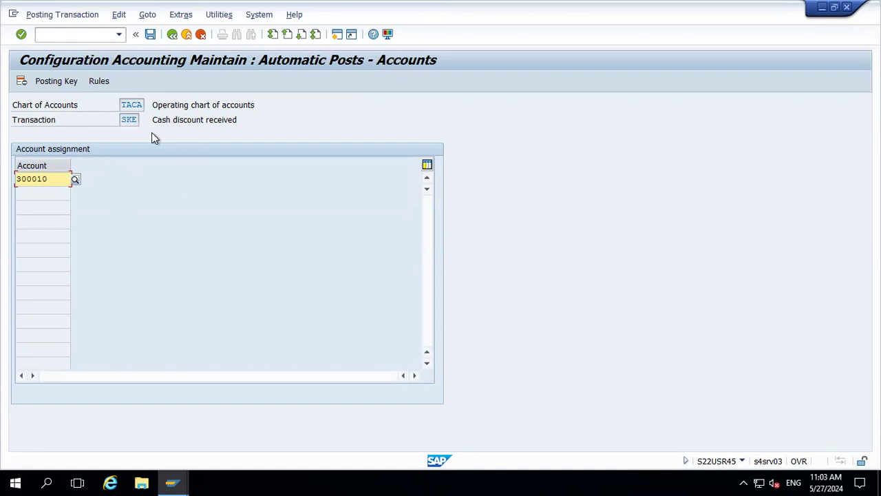
{"action": "left_click", "coordinate": [186, 35]}
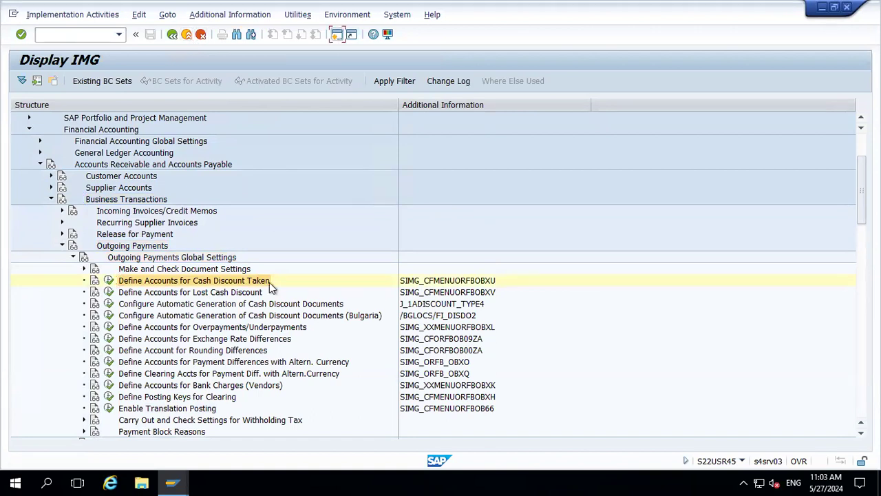
Step: Leave the implementation guide and open the Automatic Postings groups through transaction FBKP
{"action": "key", "text": "shift+F3"}
{"action": "type", "text": "FBKP"}
{"action": "key", "text": "Return"}
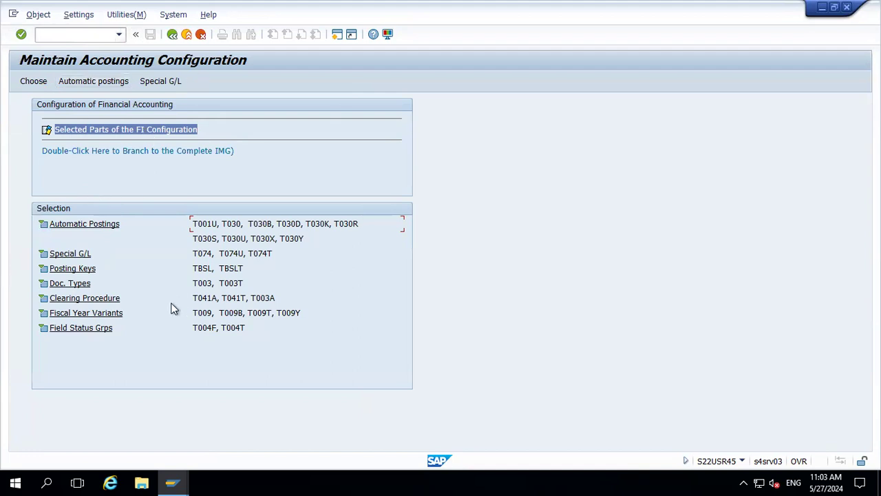
{"action": "left_click", "coordinate": [80, 225]}
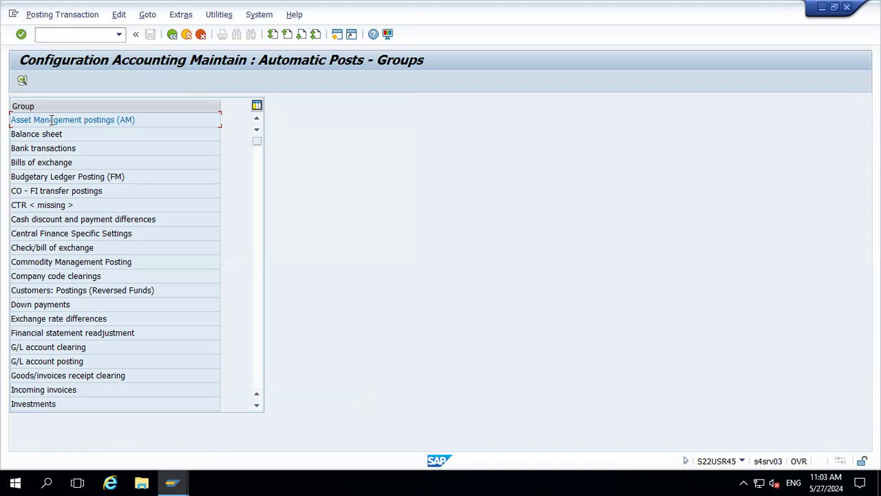
Step: Check the account assigned to SKE (Cash discount received) under Cash discount and payment differences, using chart of accounts TACA
{"action": "double_click", "coordinate": [61, 219]}
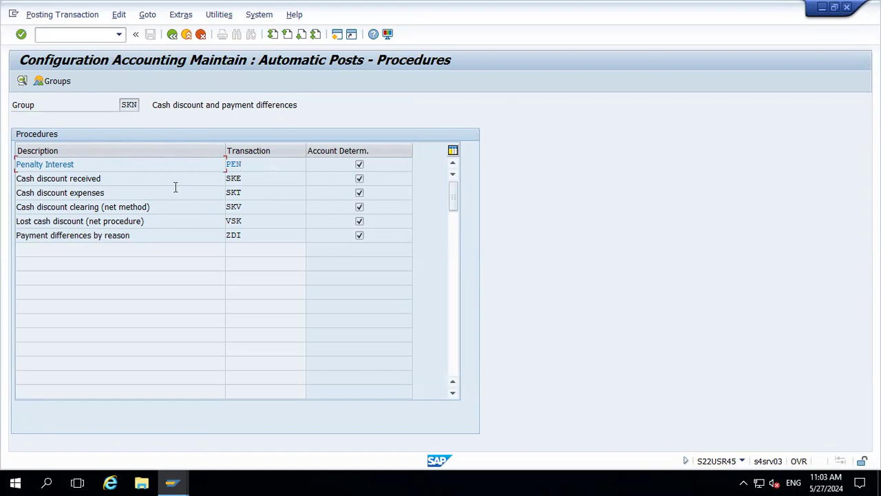
{"action": "double_click", "coordinate": [232, 179]}
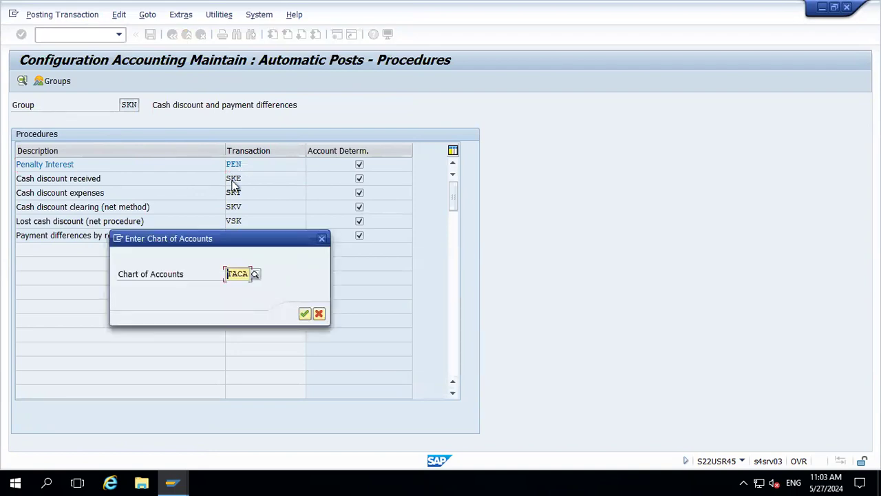
{"action": "key", "text": "Return"}
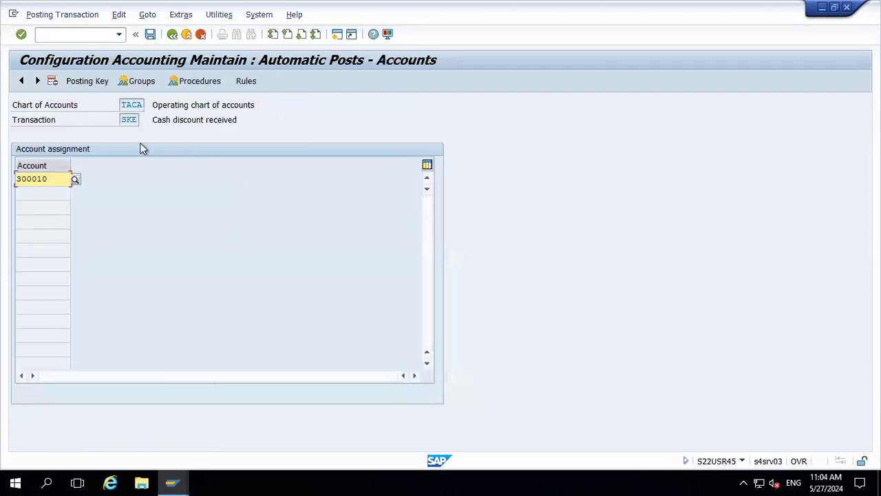
{"action": "left_click", "coordinate": [172, 34]}
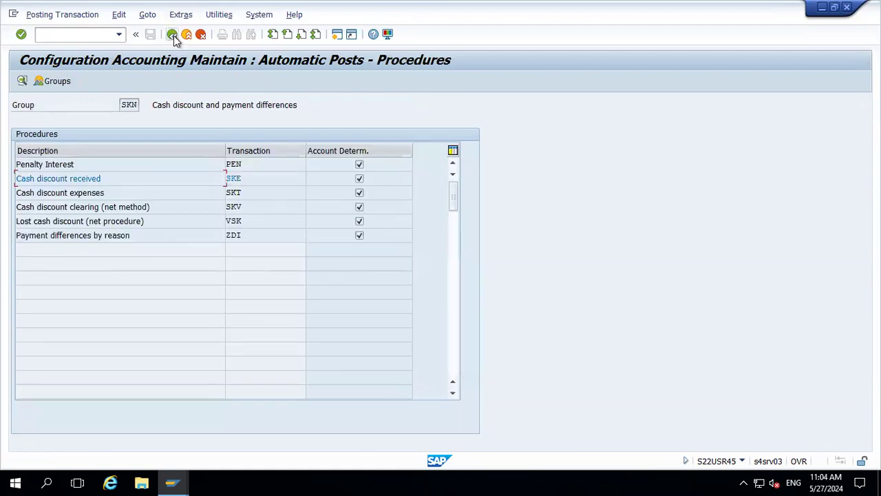
{"action": "left_click", "coordinate": [172, 35]}
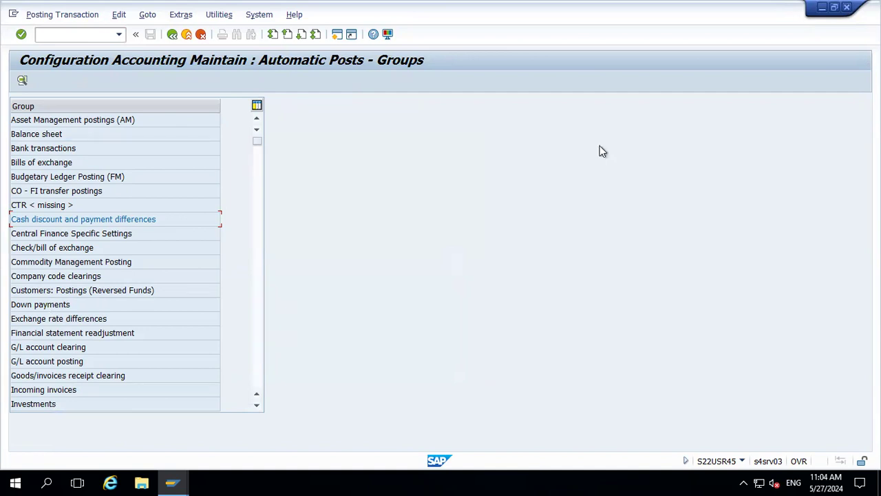
Step: Check the posting keys of transaction ANZ in the Down payments group and exit the accounting configuration
{"action": "double_click", "coordinate": [57, 306]}
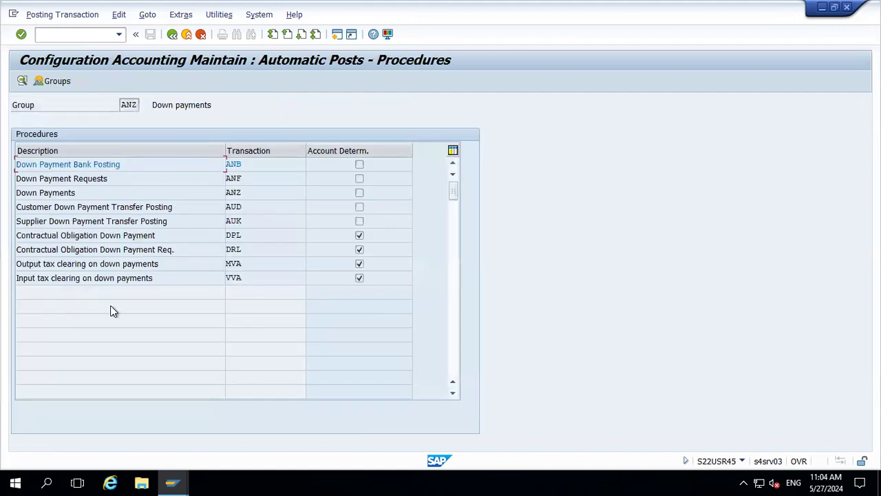
{"action": "double_click", "coordinate": [235, 192]}
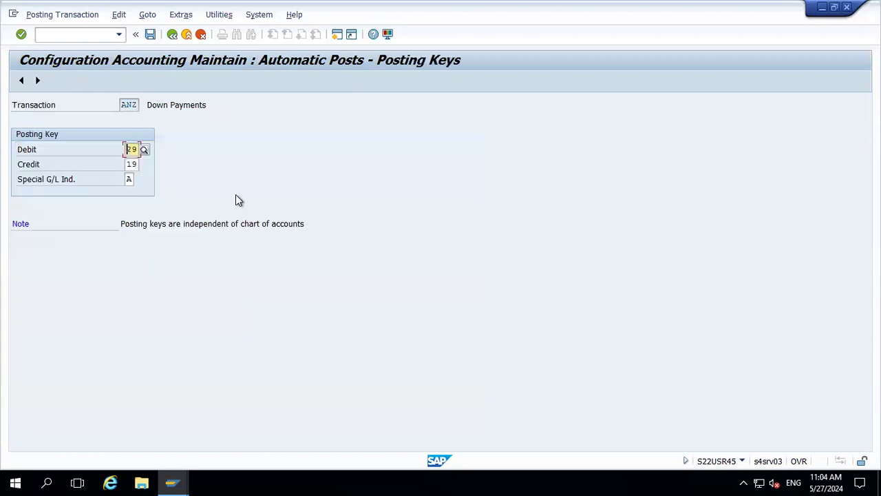
{"action": "left_click", "coordinate": [172, 35]}
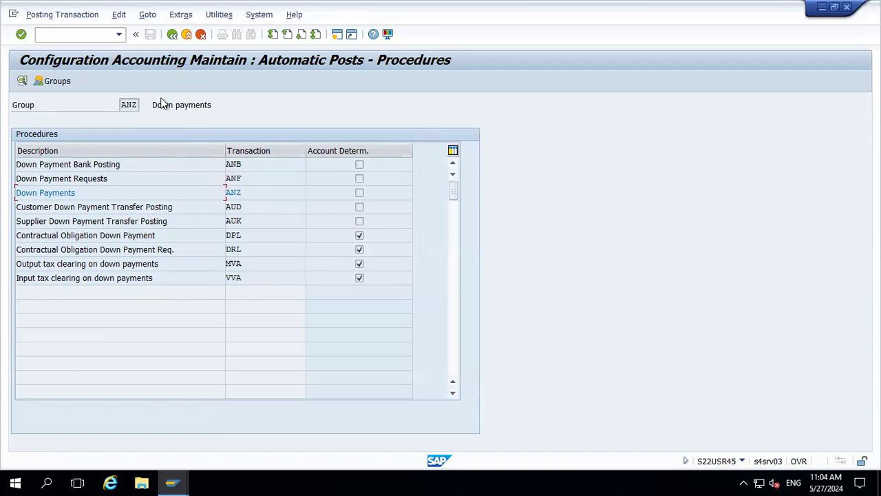
{"action": "left_click", "coordinate": [187, 34]}
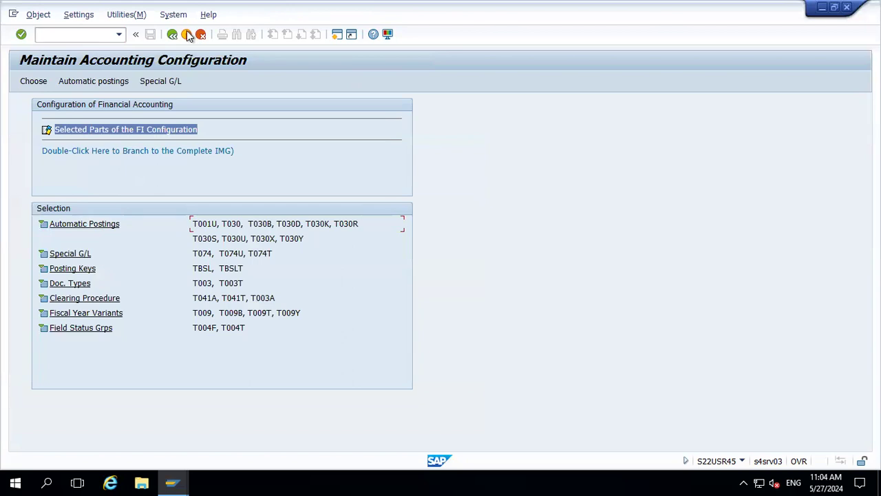
{"action": "left_click", "coordinate": [187, 34]}
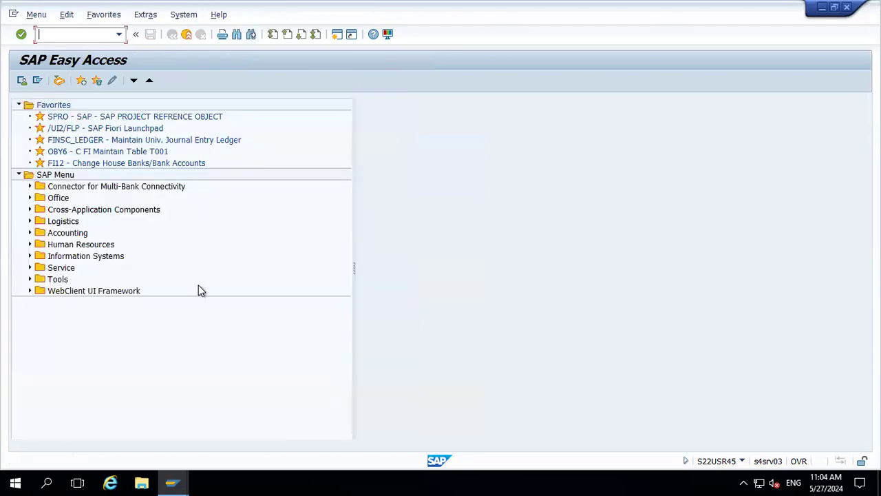
Step: Run transaction OBYR and view the vendor account assignment for special G/L indicator A, Down Payments, Current Assets, in chart of accounts TACA
{"action": "type", "text": "OBYR"}
{"action": "key", "text": "Return"}
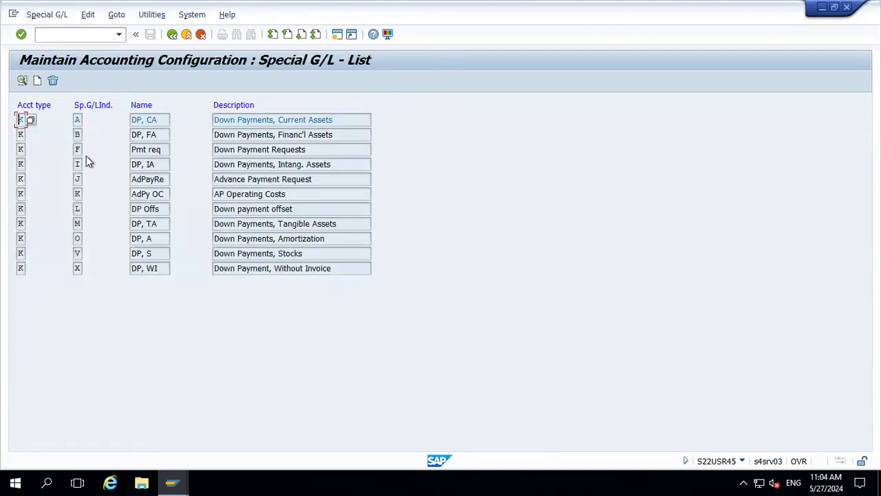
{"action": "left_click", "coordinate": [163, 121]}
{"action": "double_click", "coordinate": [163, 120]}
{"action": "key", "text": "Return"}
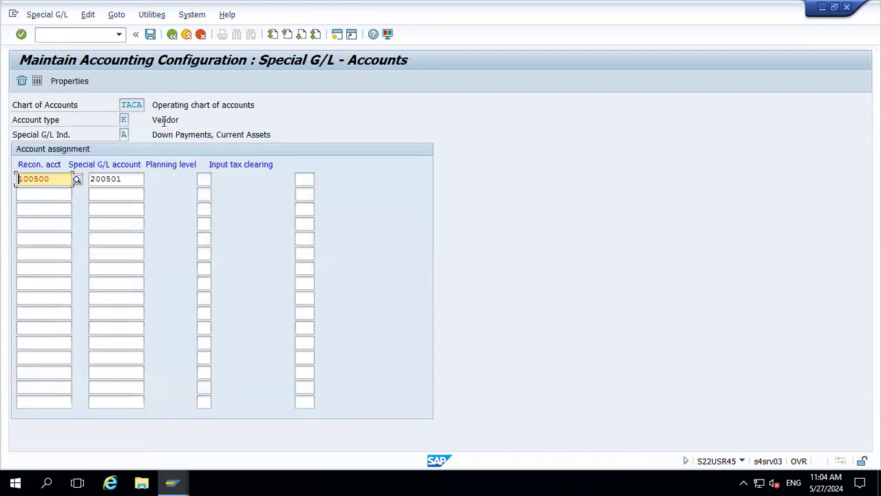
Step: Check the special G/L account assigned for vendor down payments, and close this SAP session window
{"action": "left_click", "coordinate": [129, 183]}
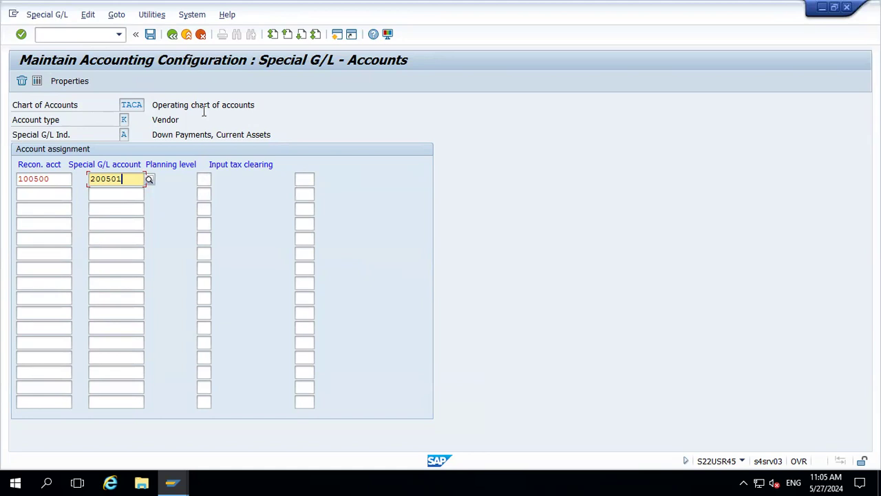
{"action": "left_click", "coordinate": [185, 34]}
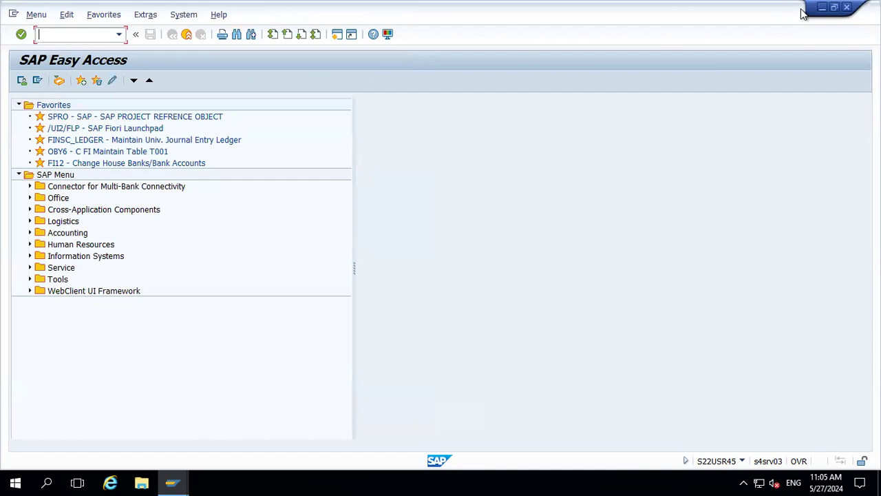
{"action": "left_click", "coordinate": [846, 7]}
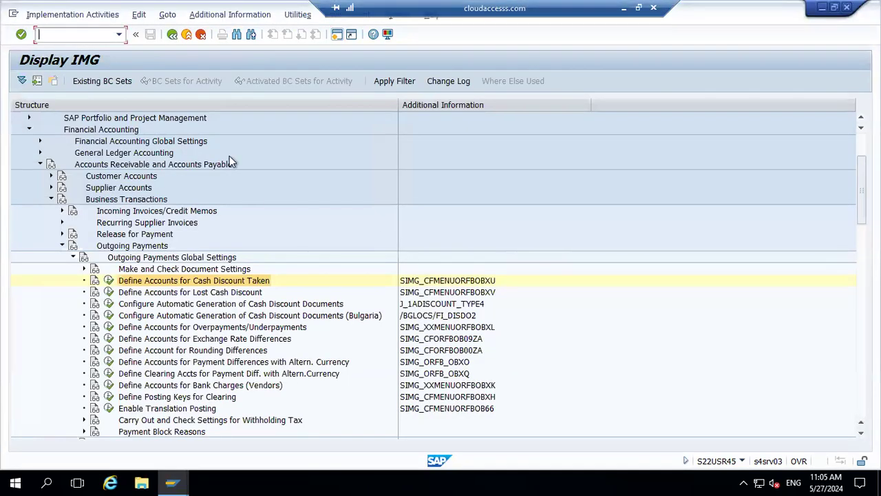
Step: Exit the implementation guide to SAP Easy Access and switch to the ACCOUNTS PAYABLE workbook in Excel
{"action": "left_click", "coordinate": [184, 36]}
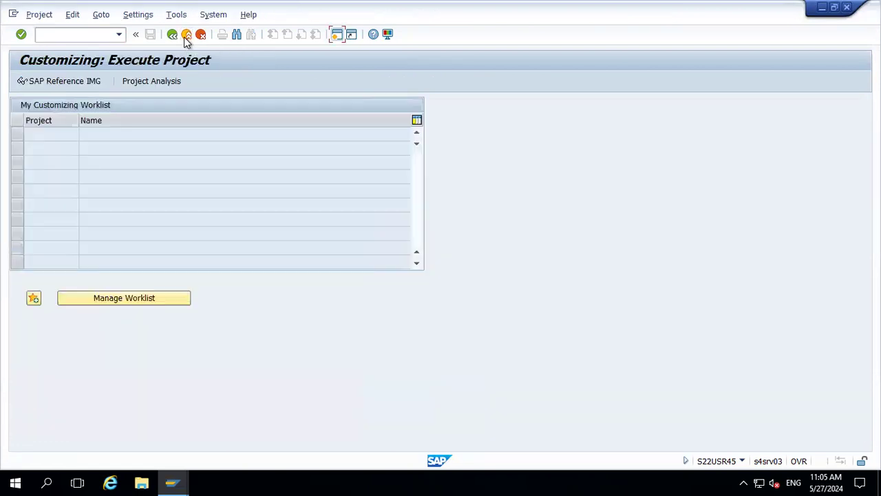
{"action": "left_click", "coordinate": [184, 36]}
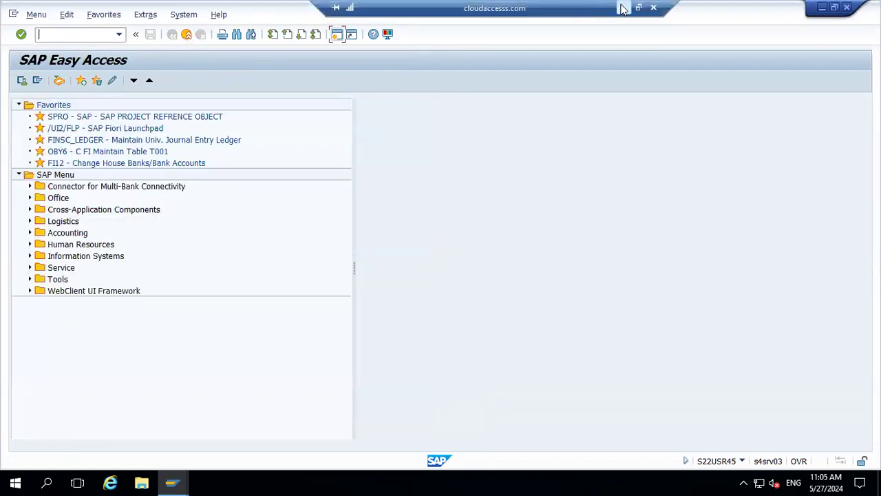
{"action": "left_click", "coordinate": [623, 8]}
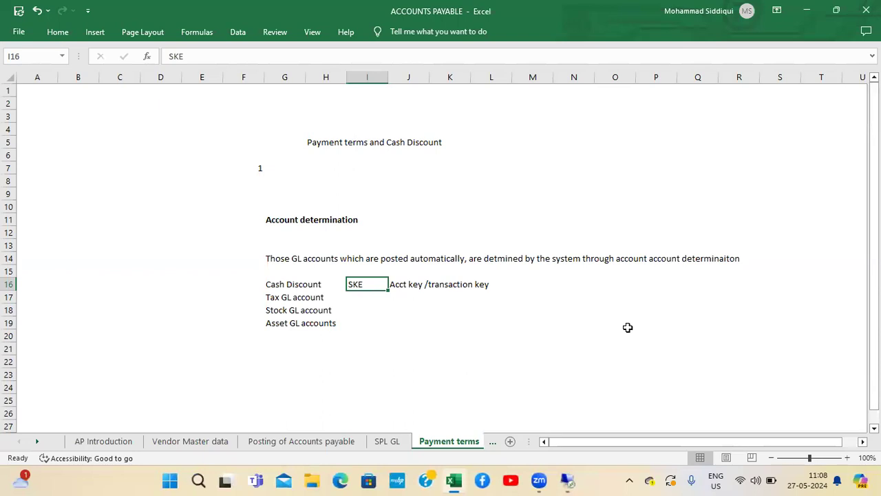